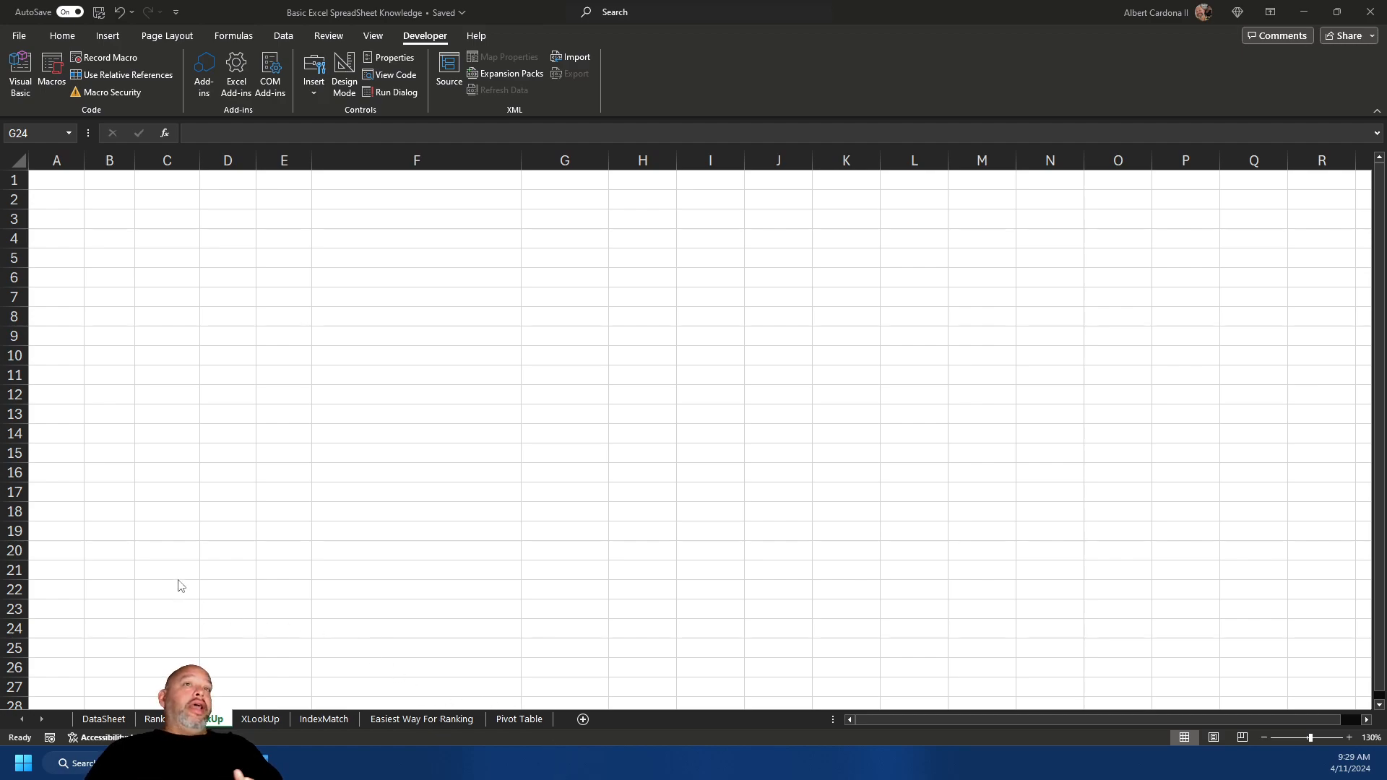
- Link lookup-sheet cell A1 to =DataSheet!A1 so it shows the Position header
left_click(112, 717)
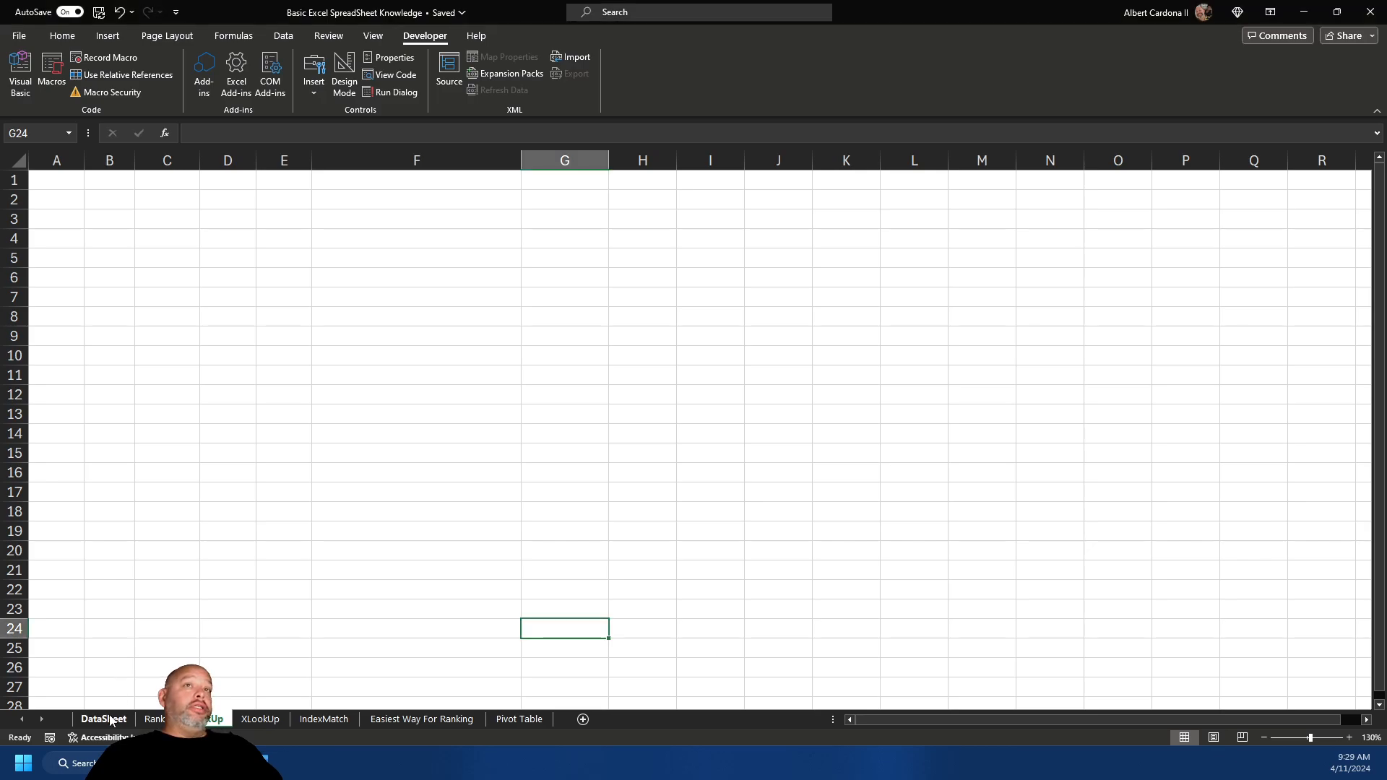
left_click(110, 718)
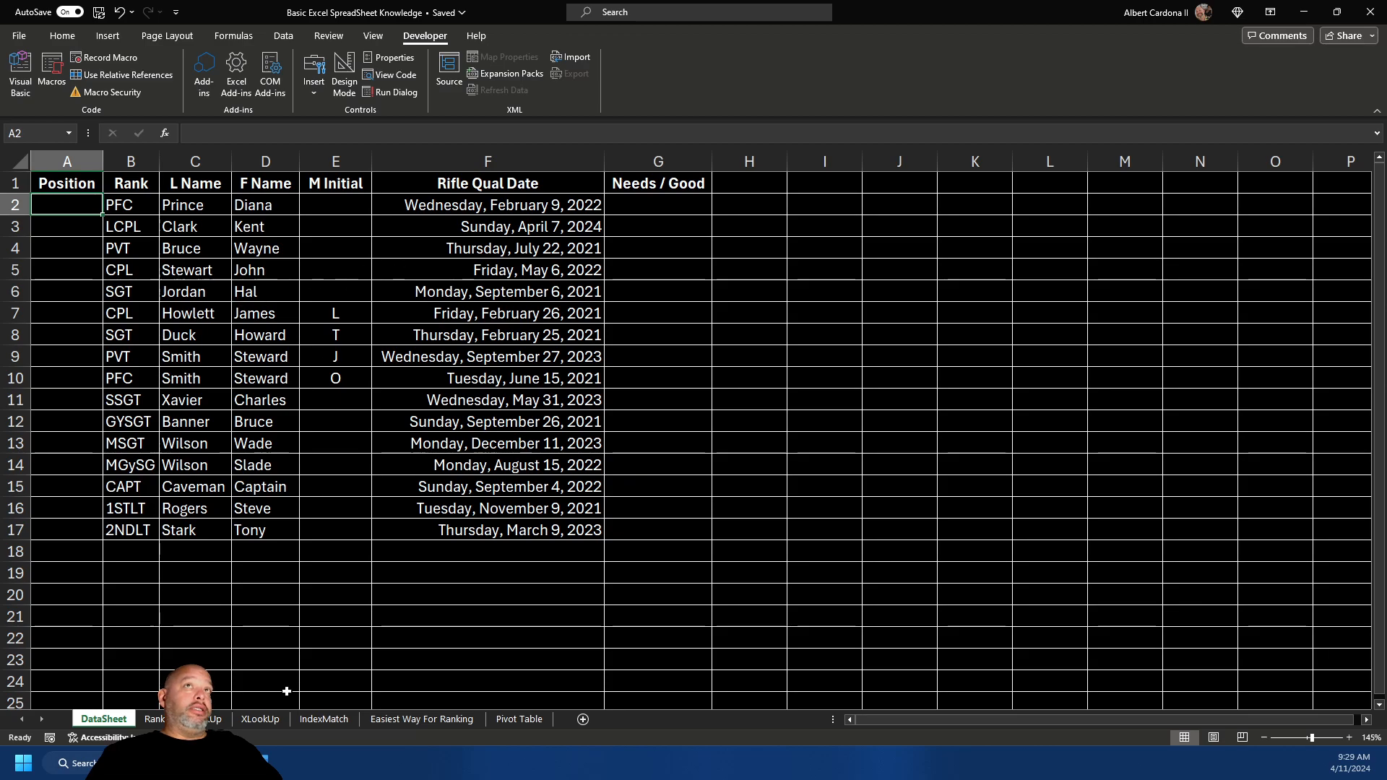
left_click(206, 718)
left_click(45, 179)
type("=")
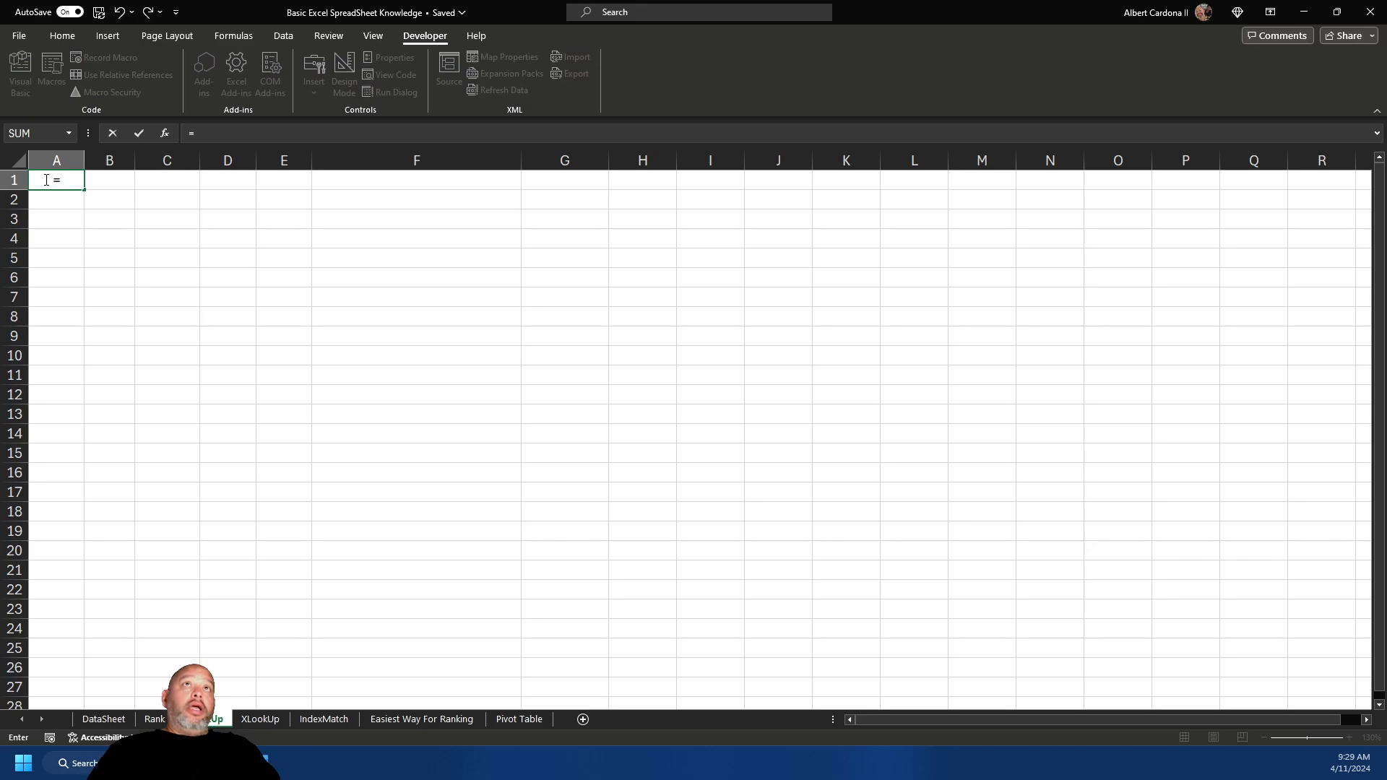
left_click(104, 718)
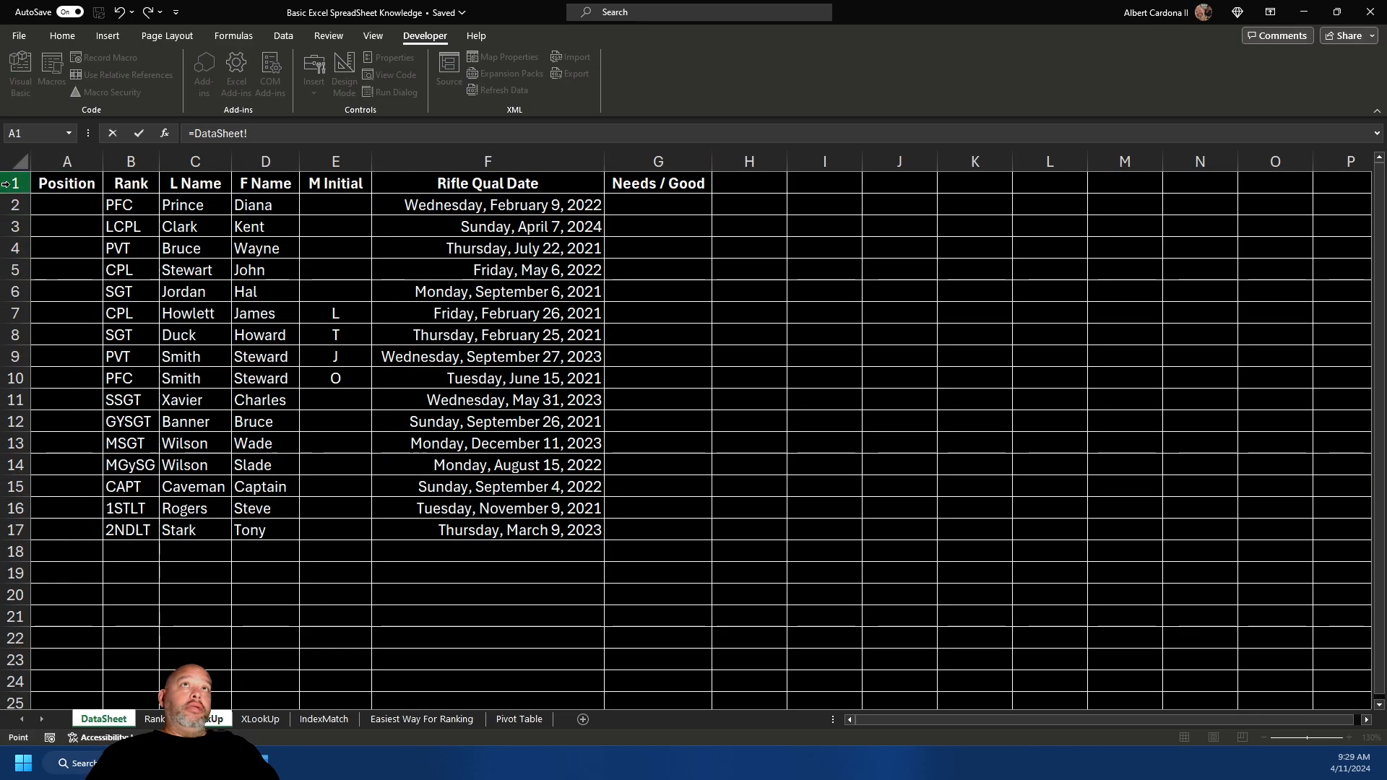
left_click(51, 181)
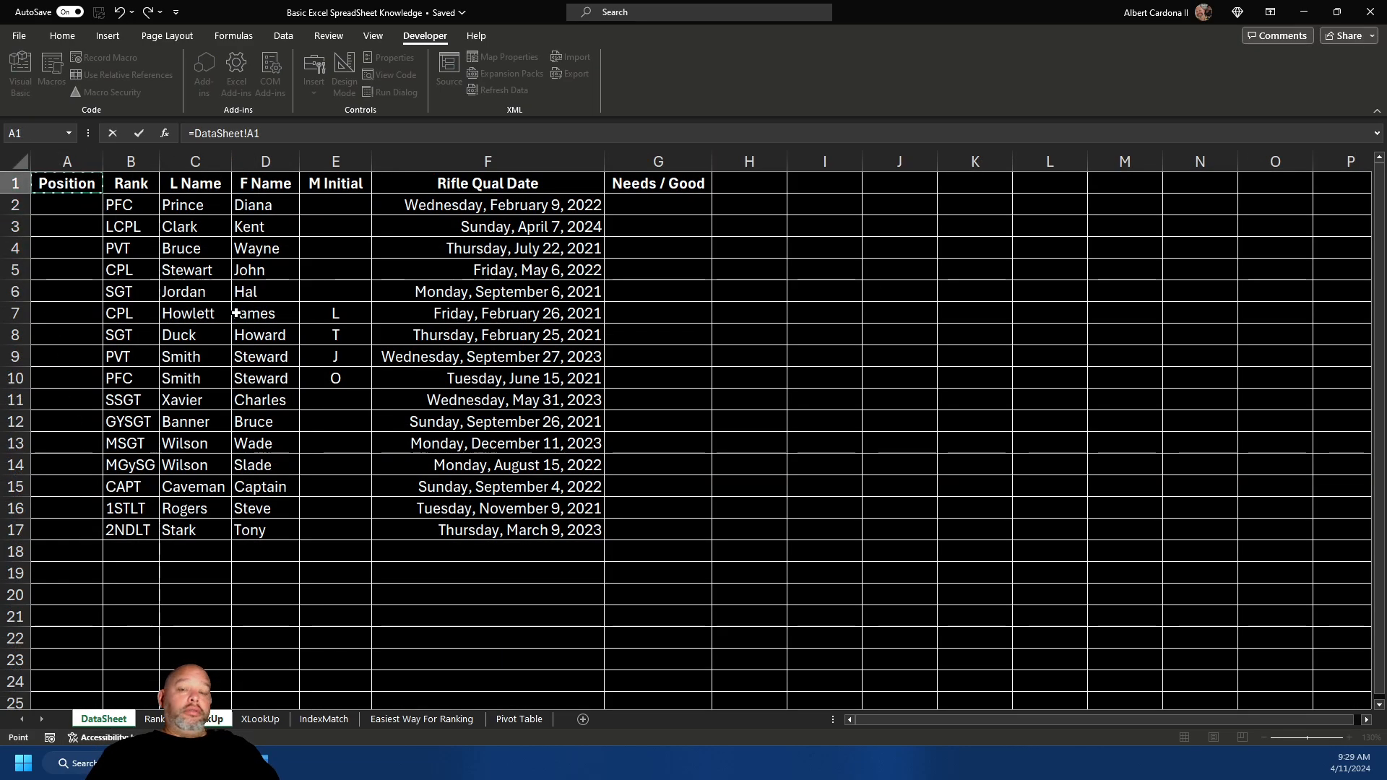
key("Return")
- Fill the header link across row 1 to J1, then clear the extra zeros in H1:J1
left_click(70, 176)
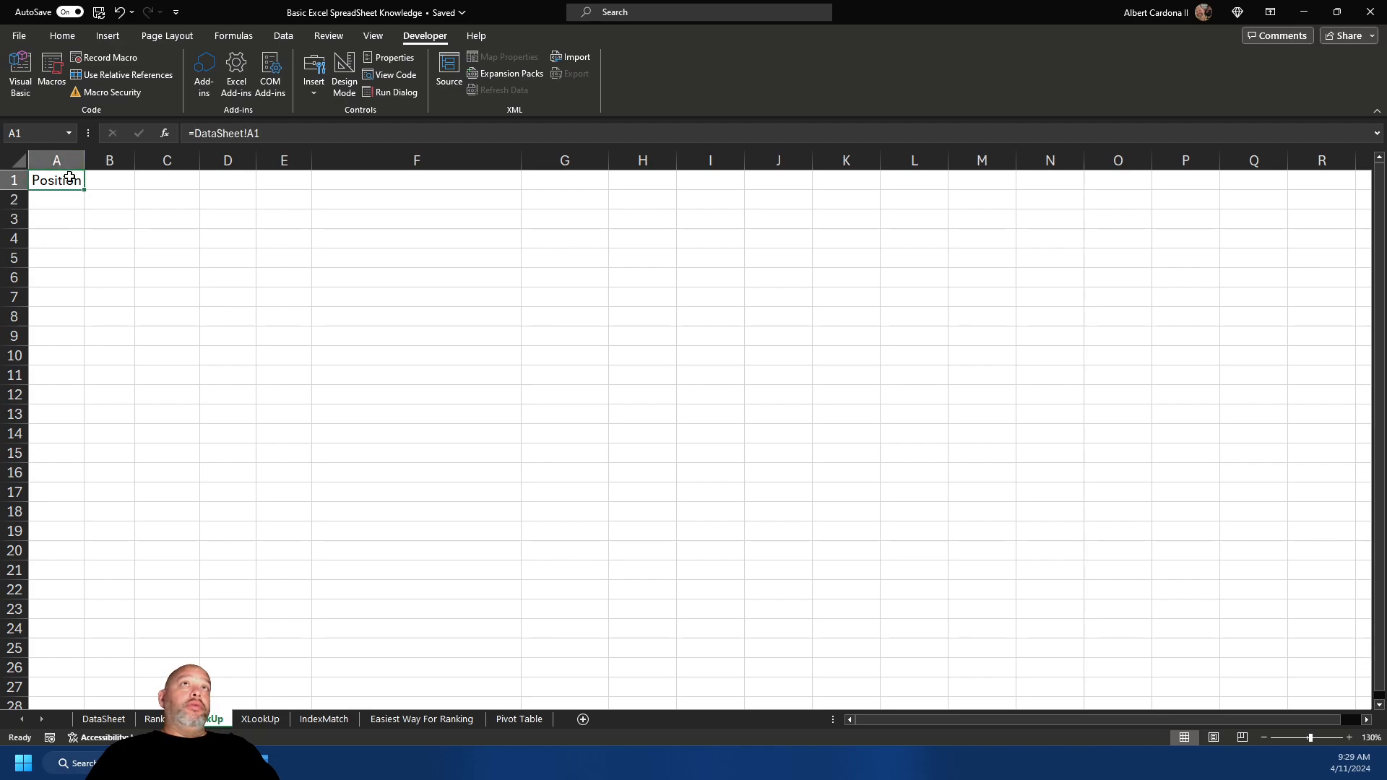
left_click_drag(85, 189, 791, 180)
left_click_drag(640, 180, 750, 177)
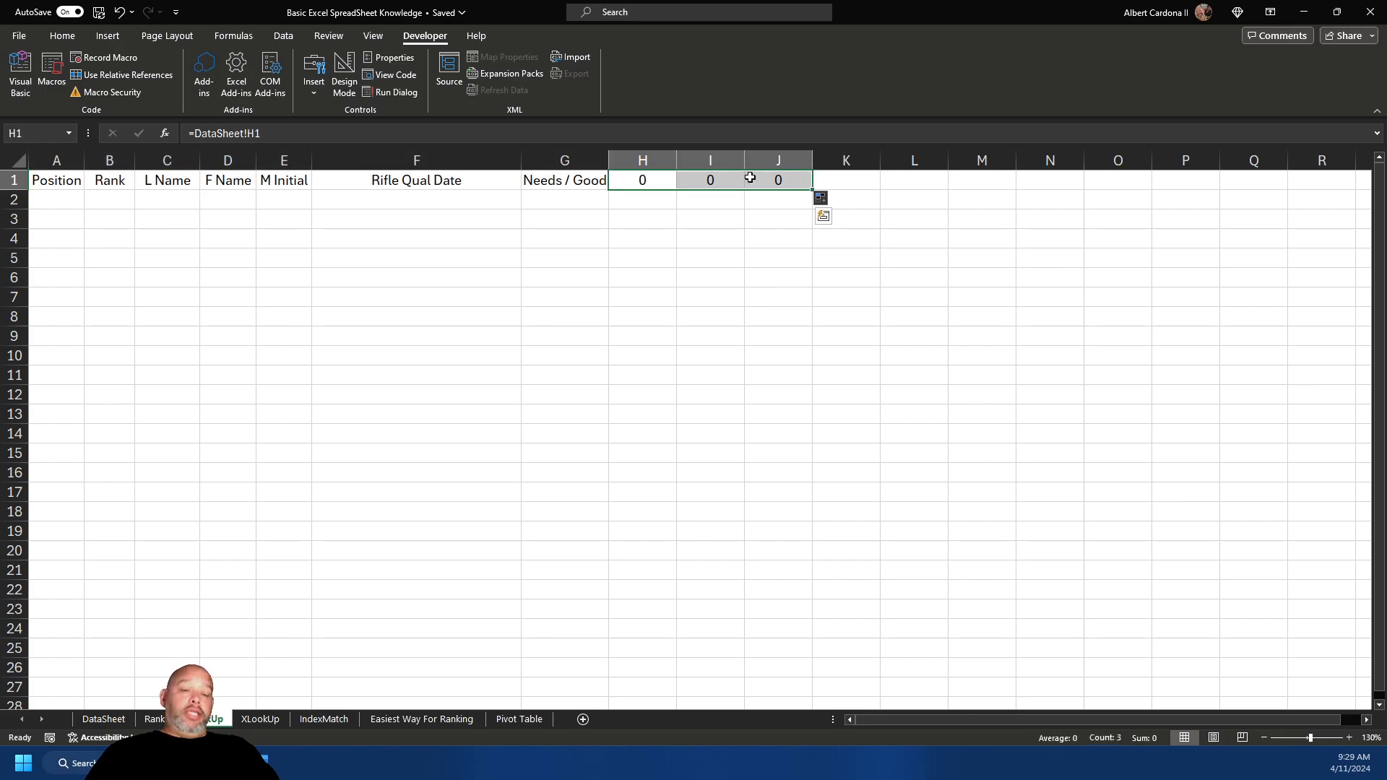
key("Delete")
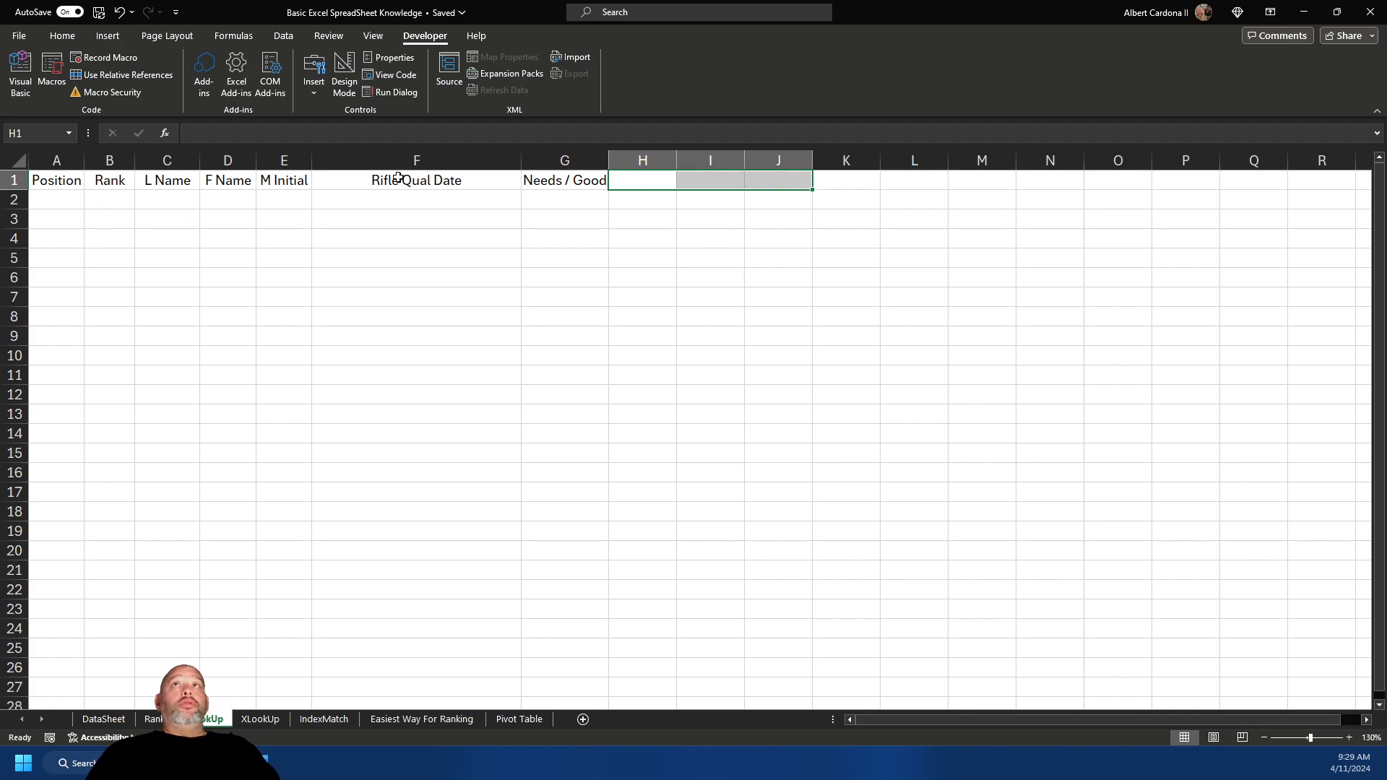
- Fill the header links down the sheet and clear the surplus rows 18–26 below the roster
left_click_drag(69, 182, 618, 674)
left_click_drag(63, 514, 561, 669)
key("Delete")
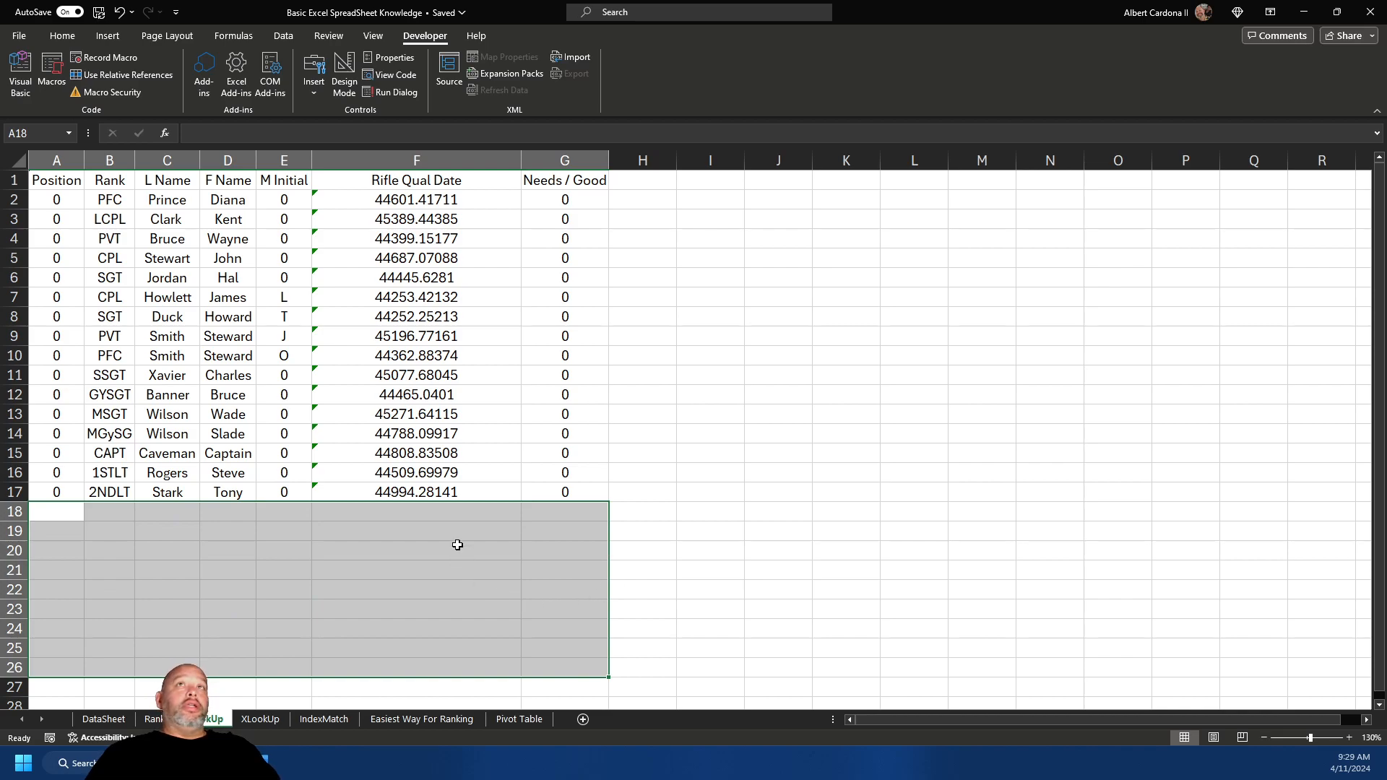
left_click(356, 318)
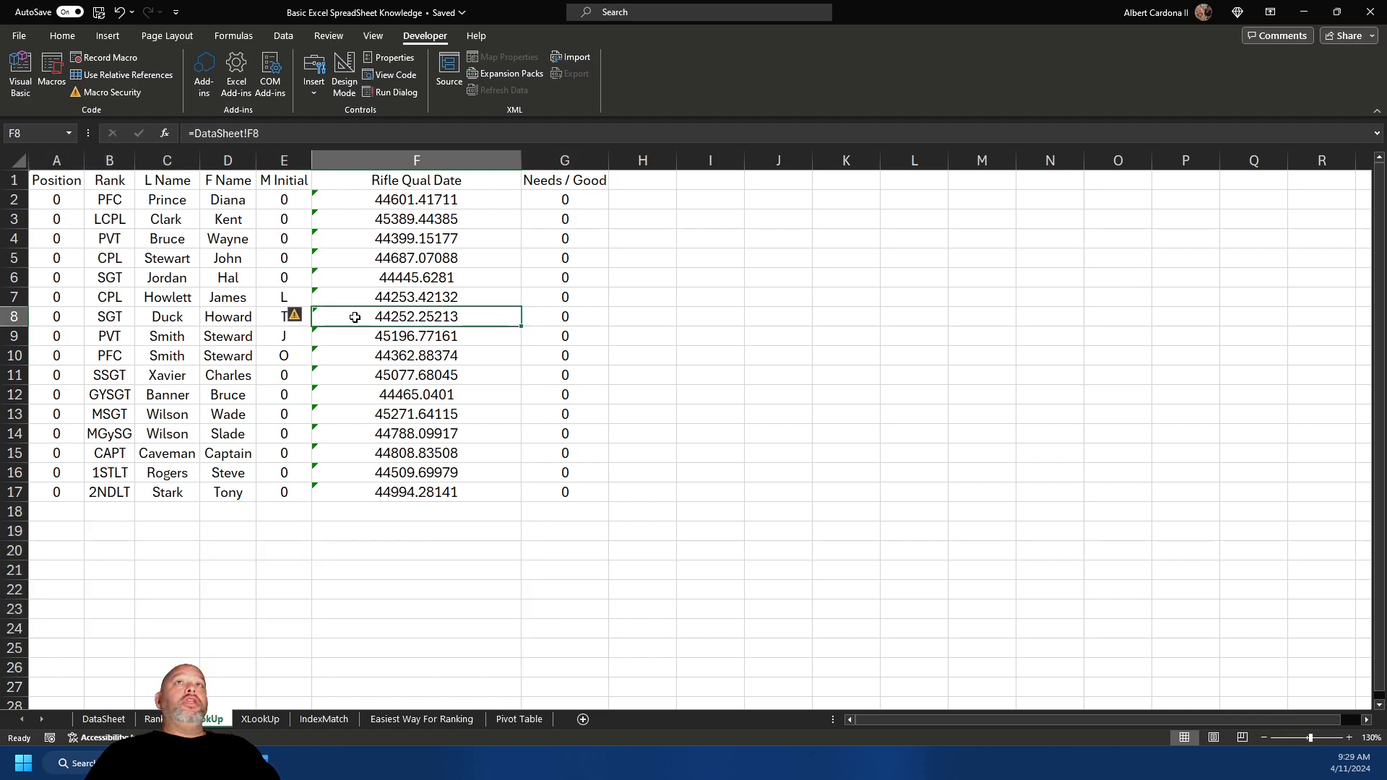
left_click(291, 280)
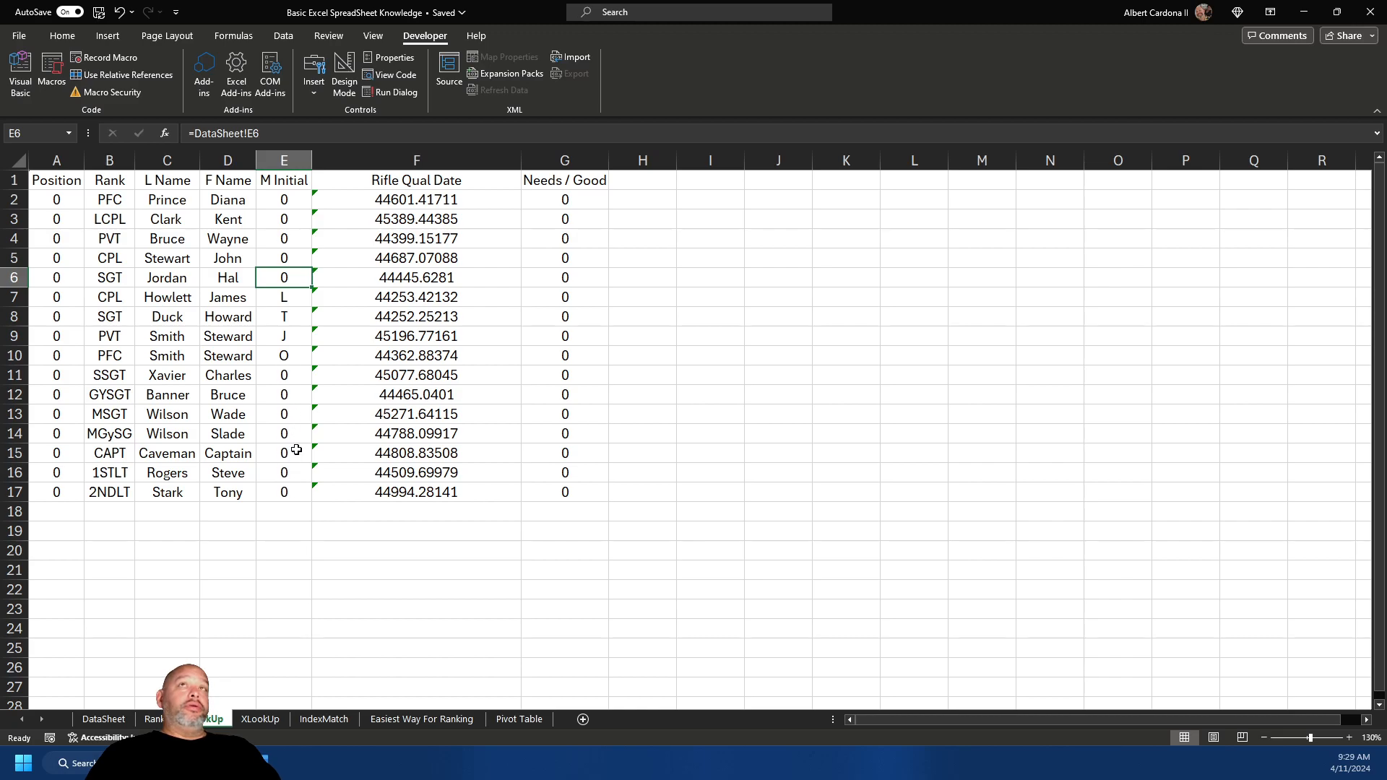
- Clear the Position values in A2:A17 and the Needs / Good values in G2:G18
left_click_drag(60, 202, 62, 482)
key("Delete")
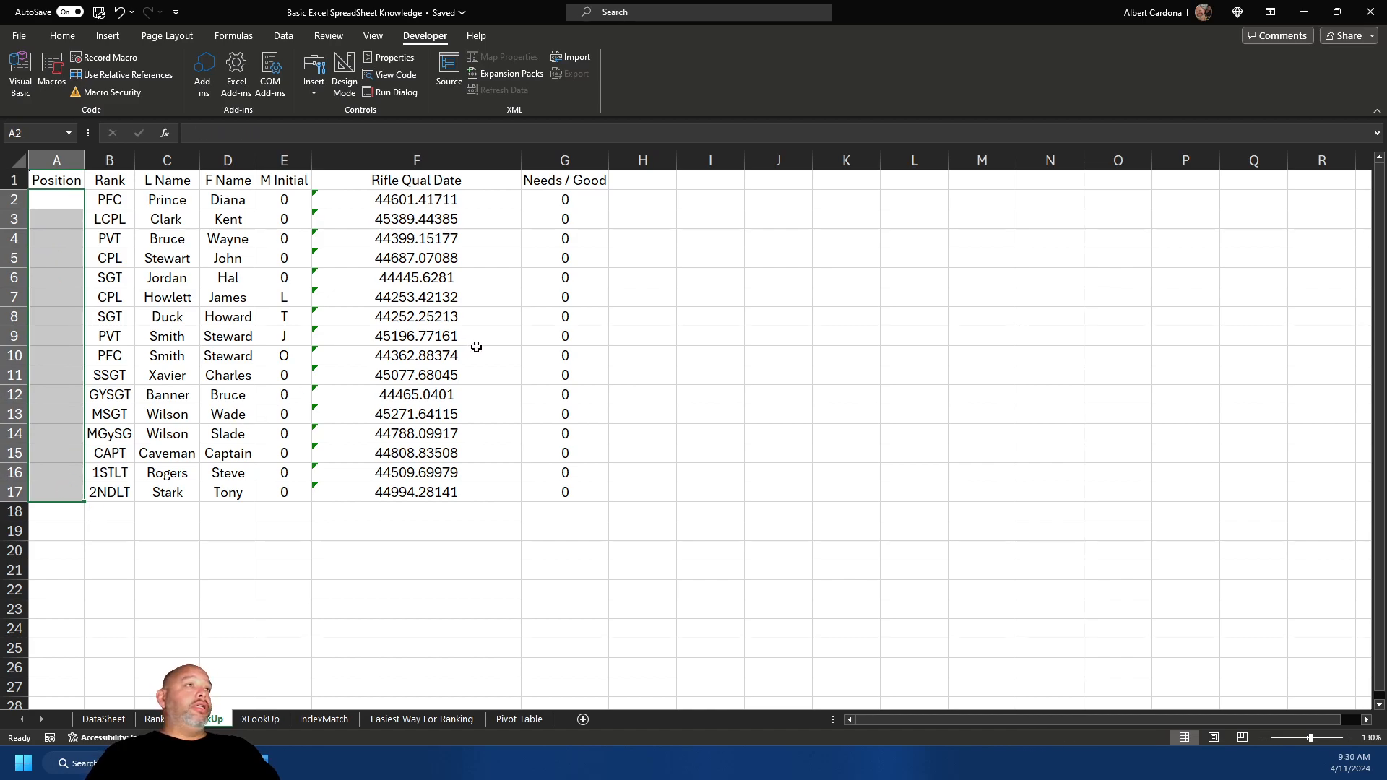
left_click(583, 195)
left_click_drag(582, 195, 581, 503)
key("Delete")
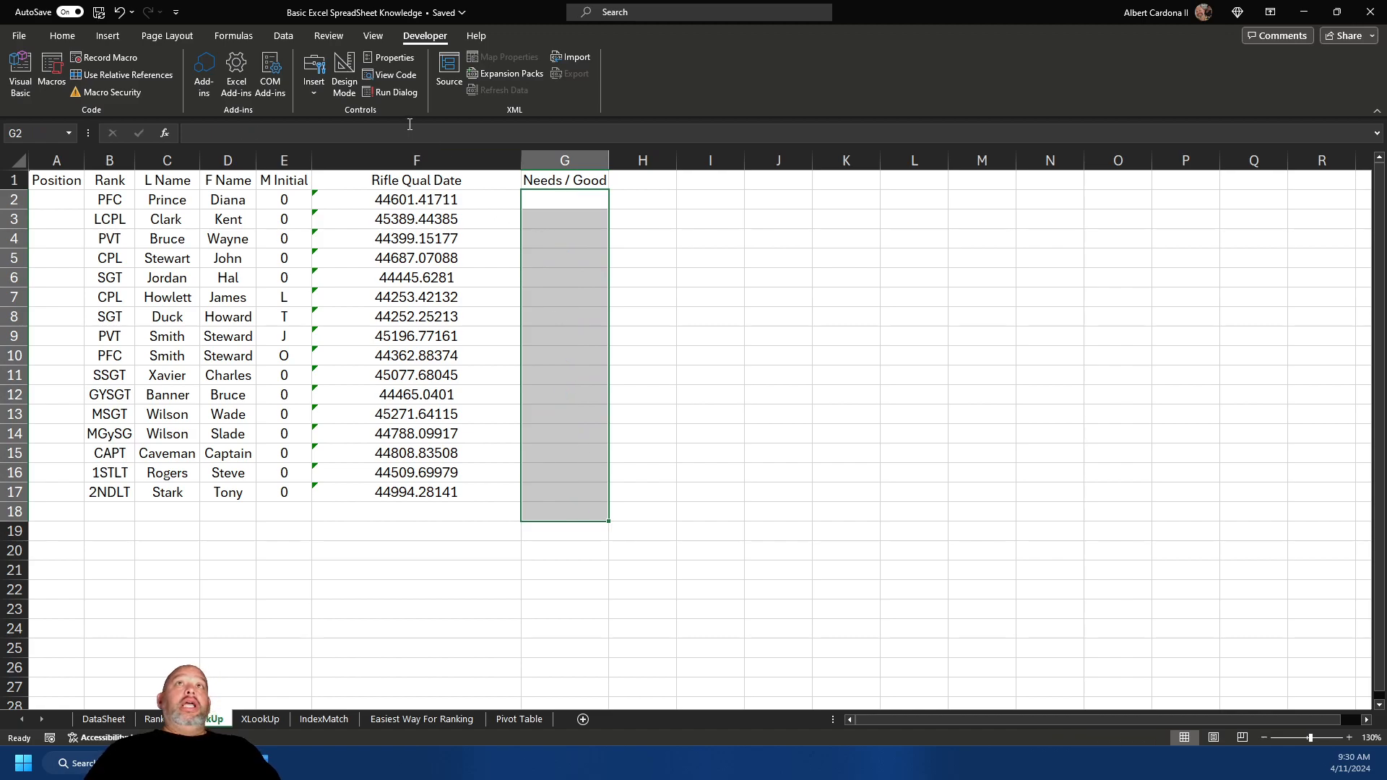
left_click_drag(290, 198, 298, 492)
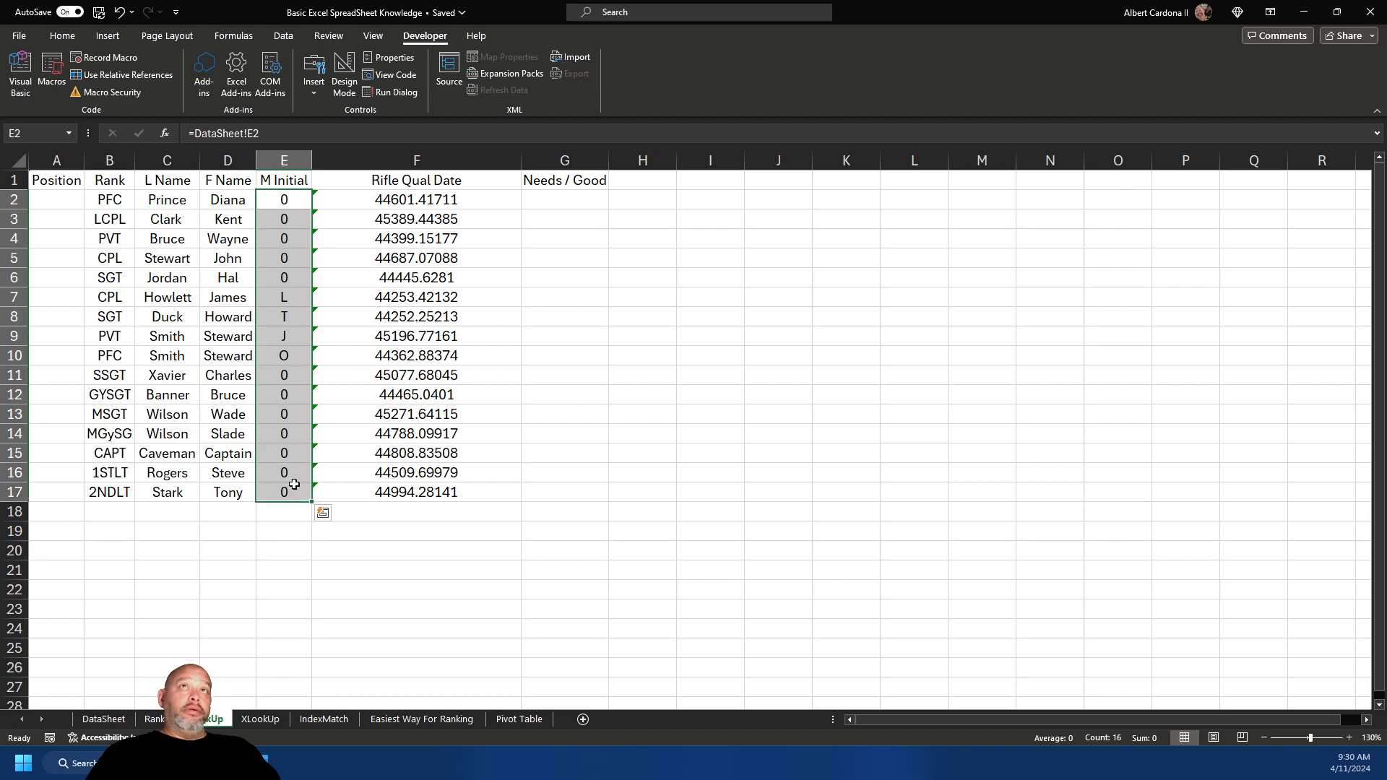
left_click(290, 198)
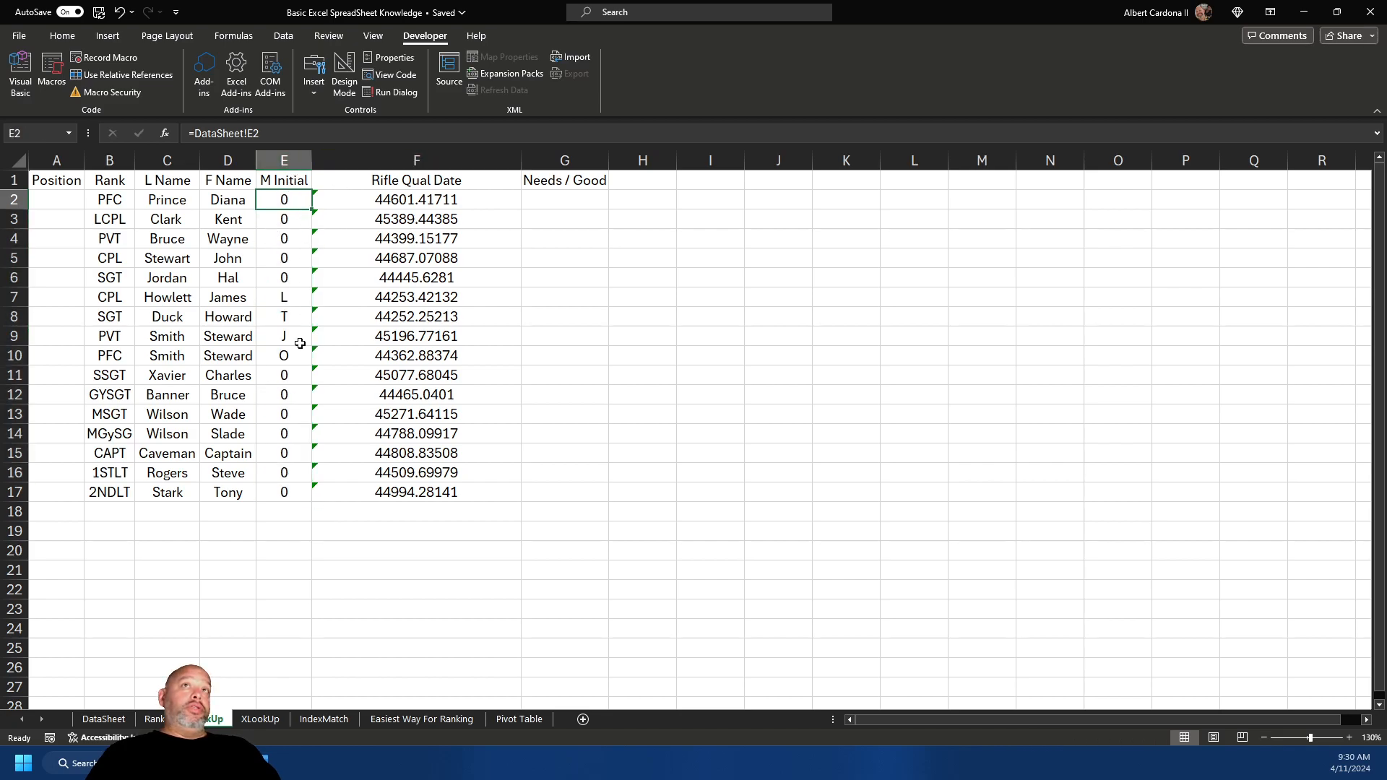
- Replace E2 with =IF(DataSheet!E2="","",DataSheet!E2) so missing initials stay blank
left_click(270, 130)
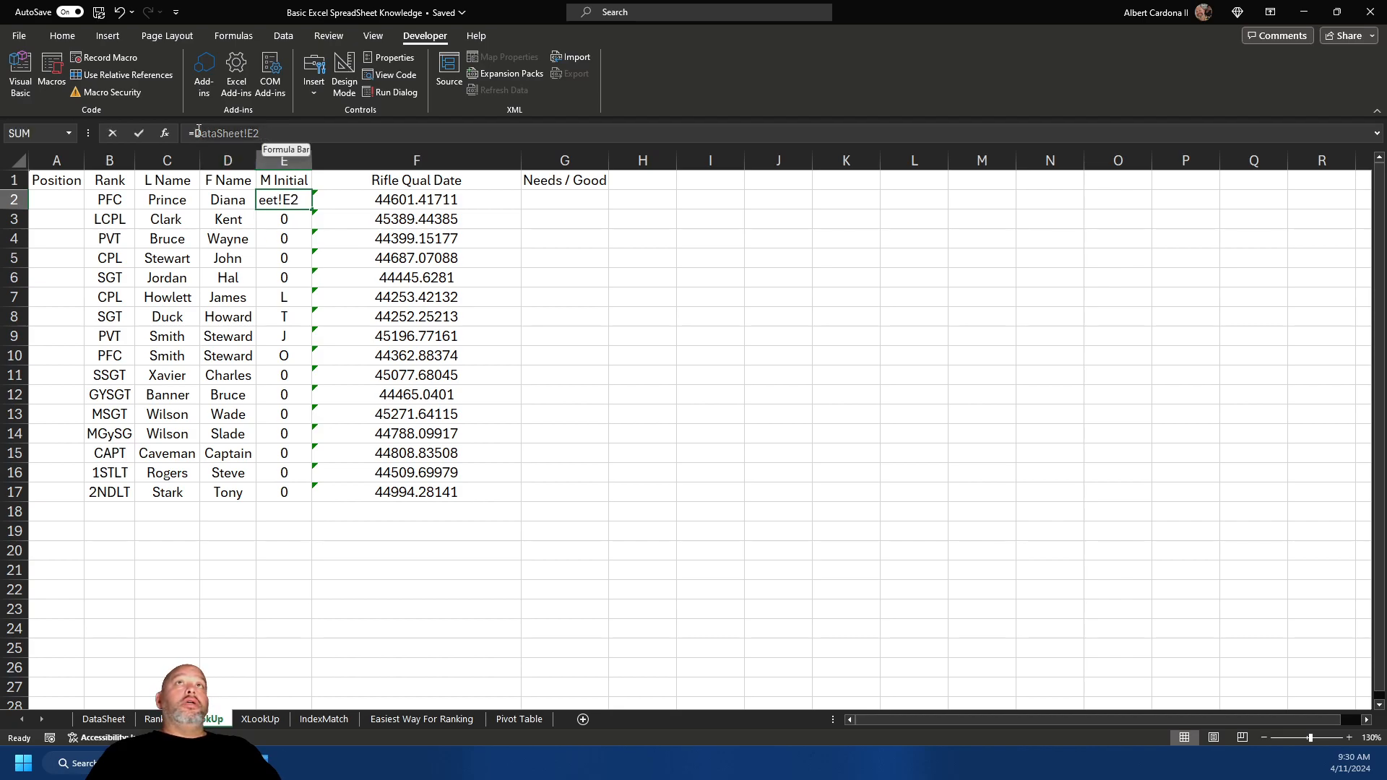
key("BackSpace")
key("BackSpace")
key("BackSpace")
key("BackSpace")
key("BackSpace")
key("BackSpace")
key("BackSpace")
key("BackSpace")
key("BackSpace")
key("BackSpace")
key("BackSpace")
key("BackSpace")
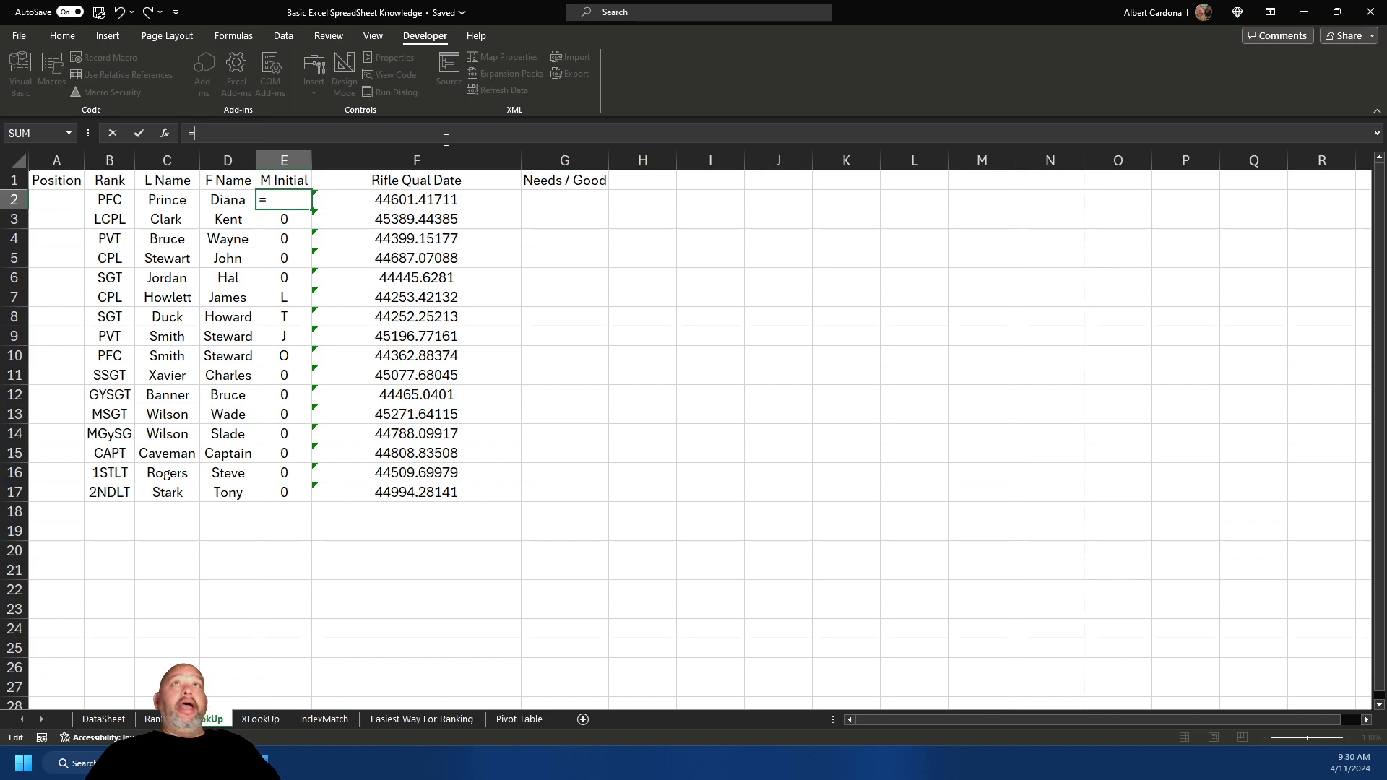
type("if")
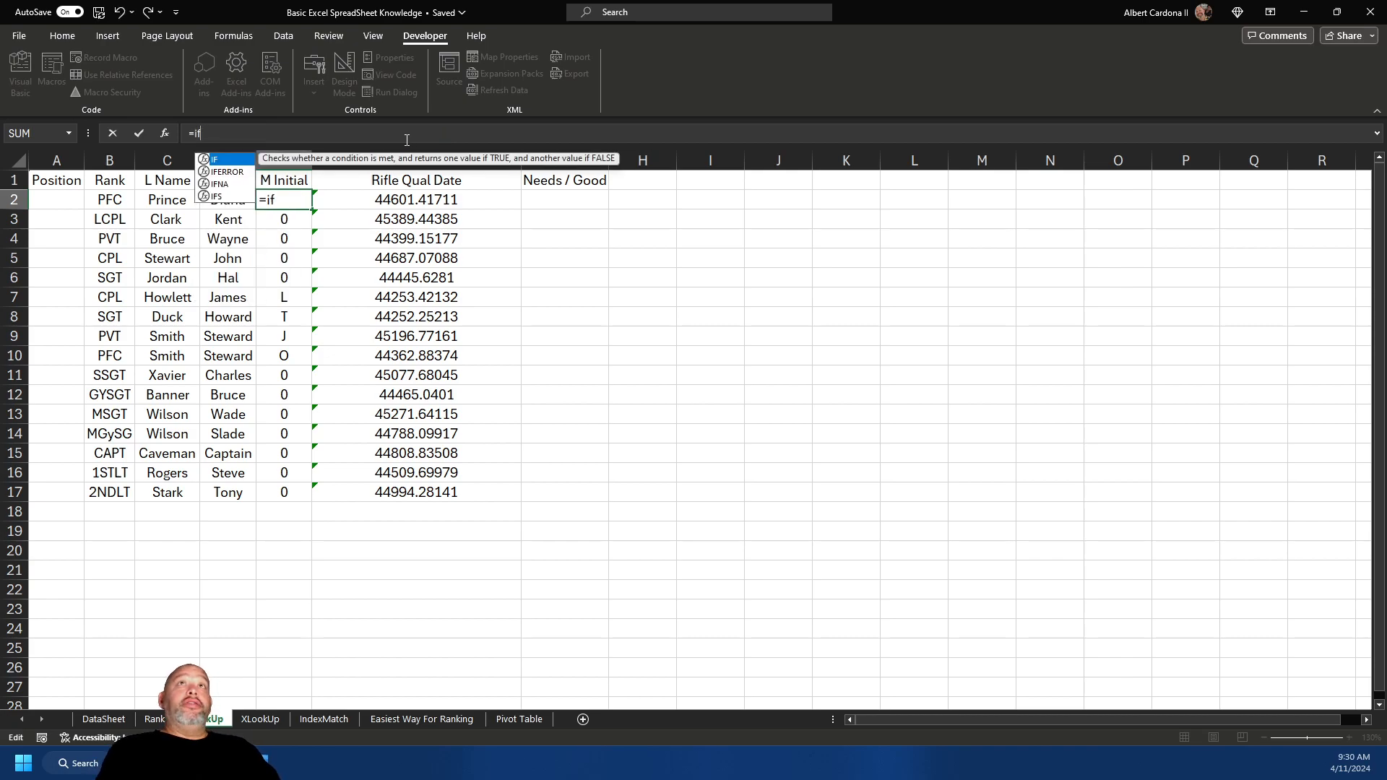
key("Tab")
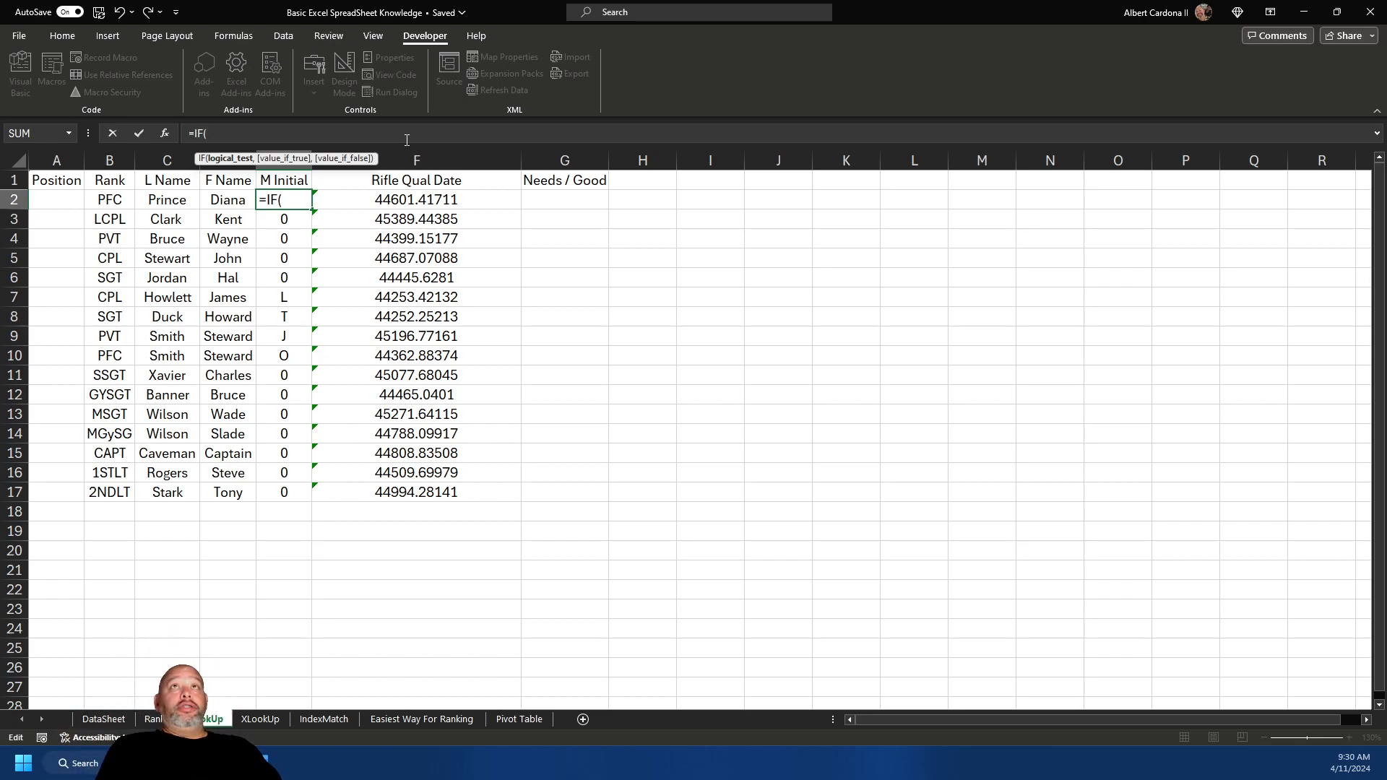
type("DataSheet!E2=\"")
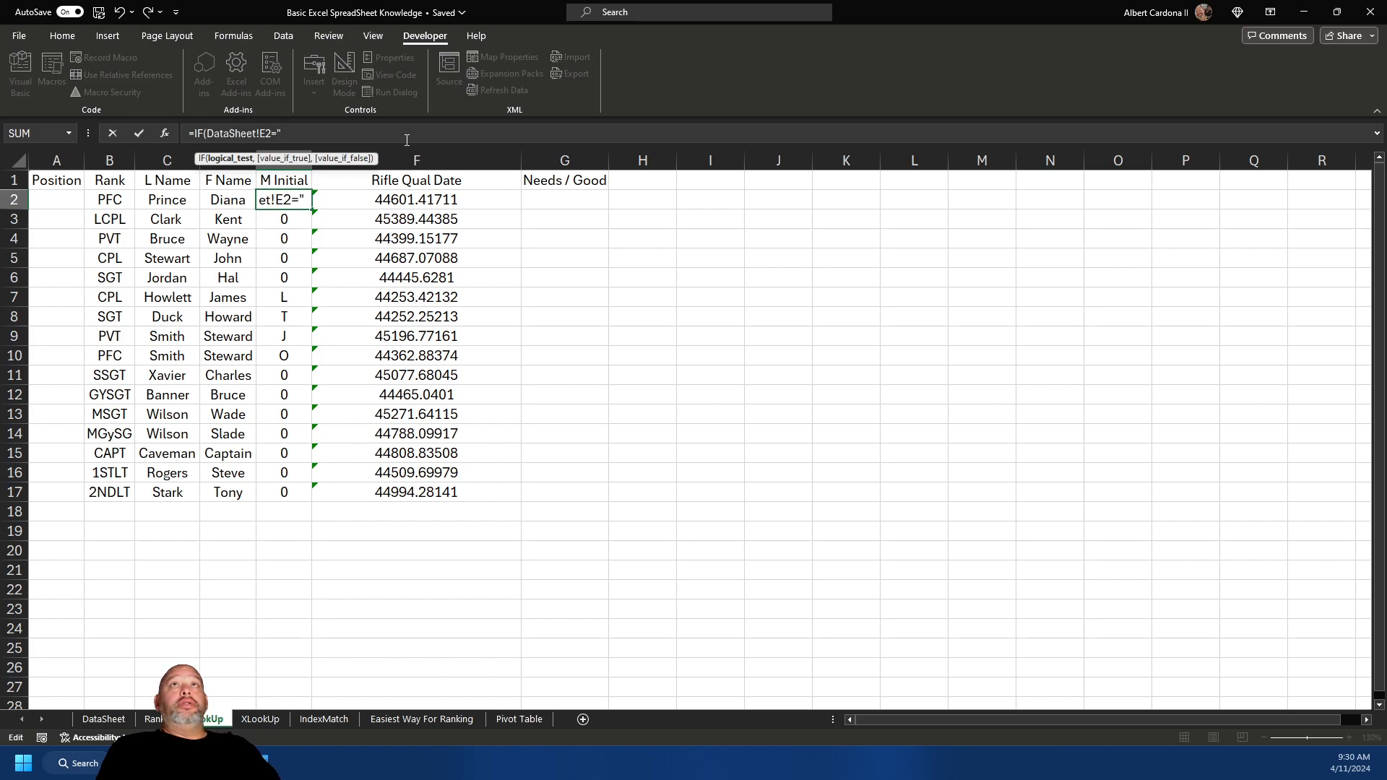
type("\",")
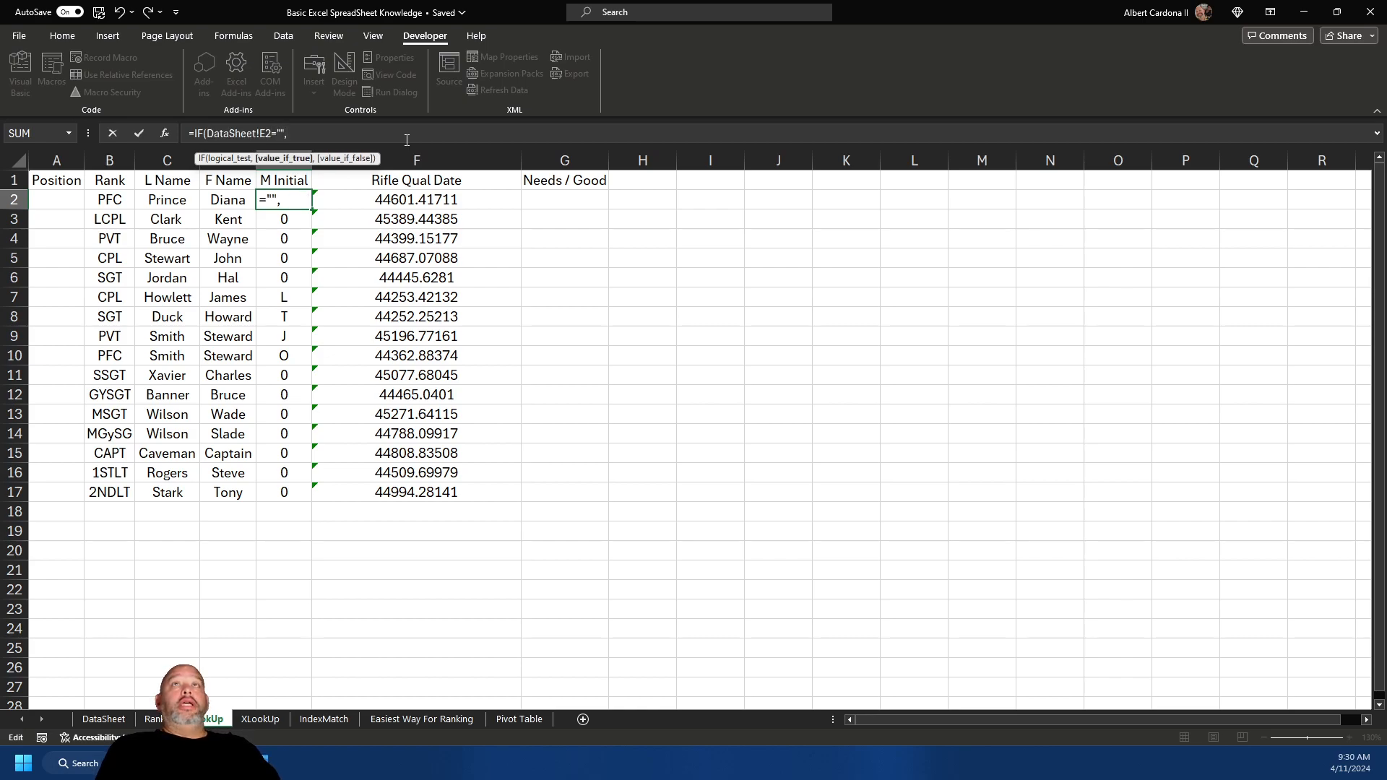
type("\"\",")
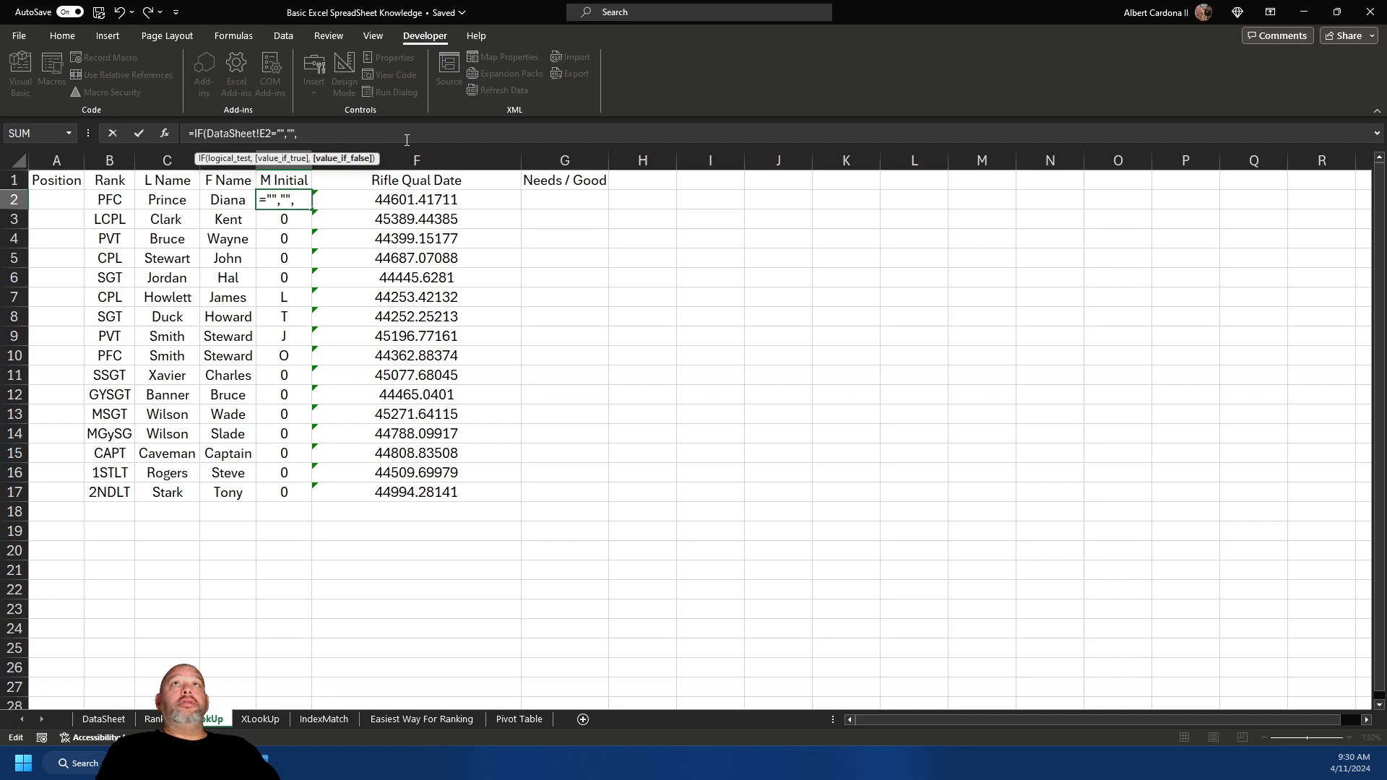
type("DataSheet!E2")
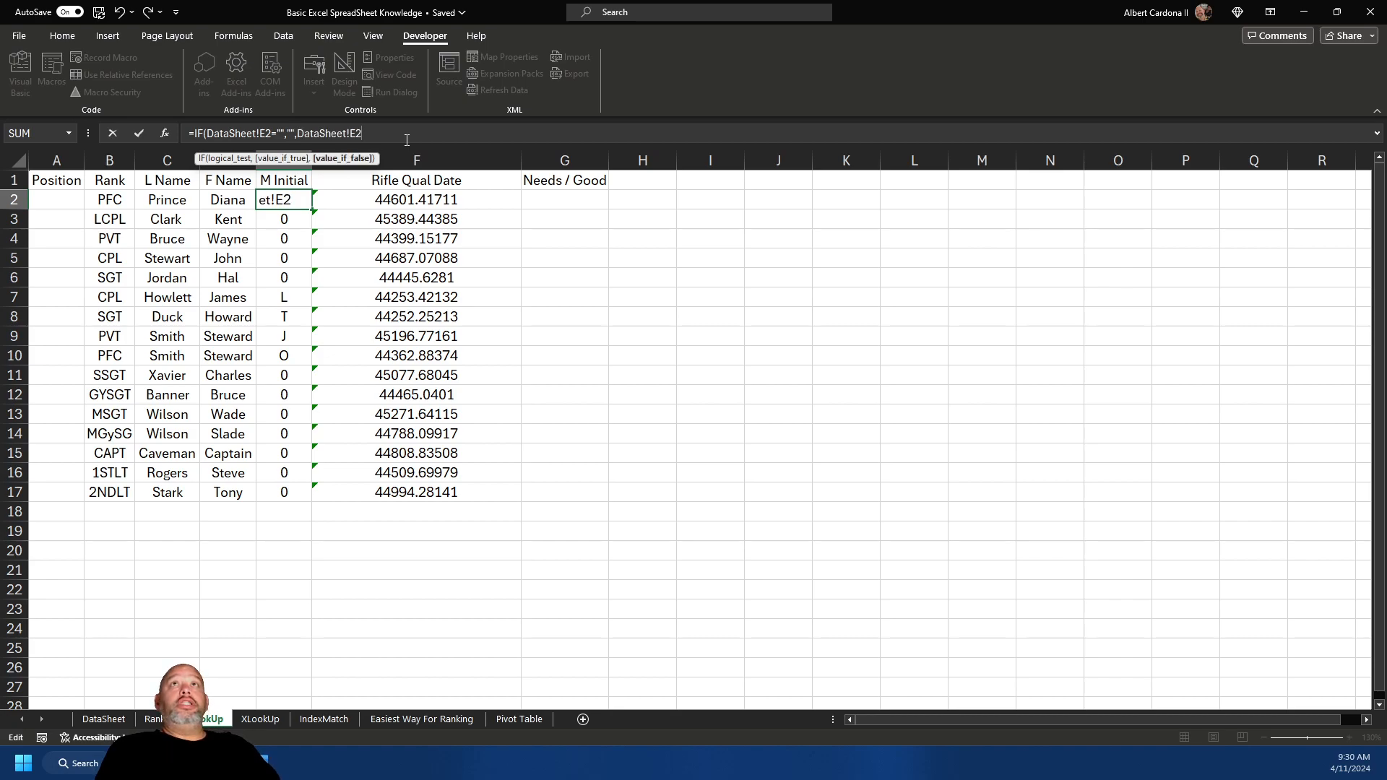
type(")")
key("Return")
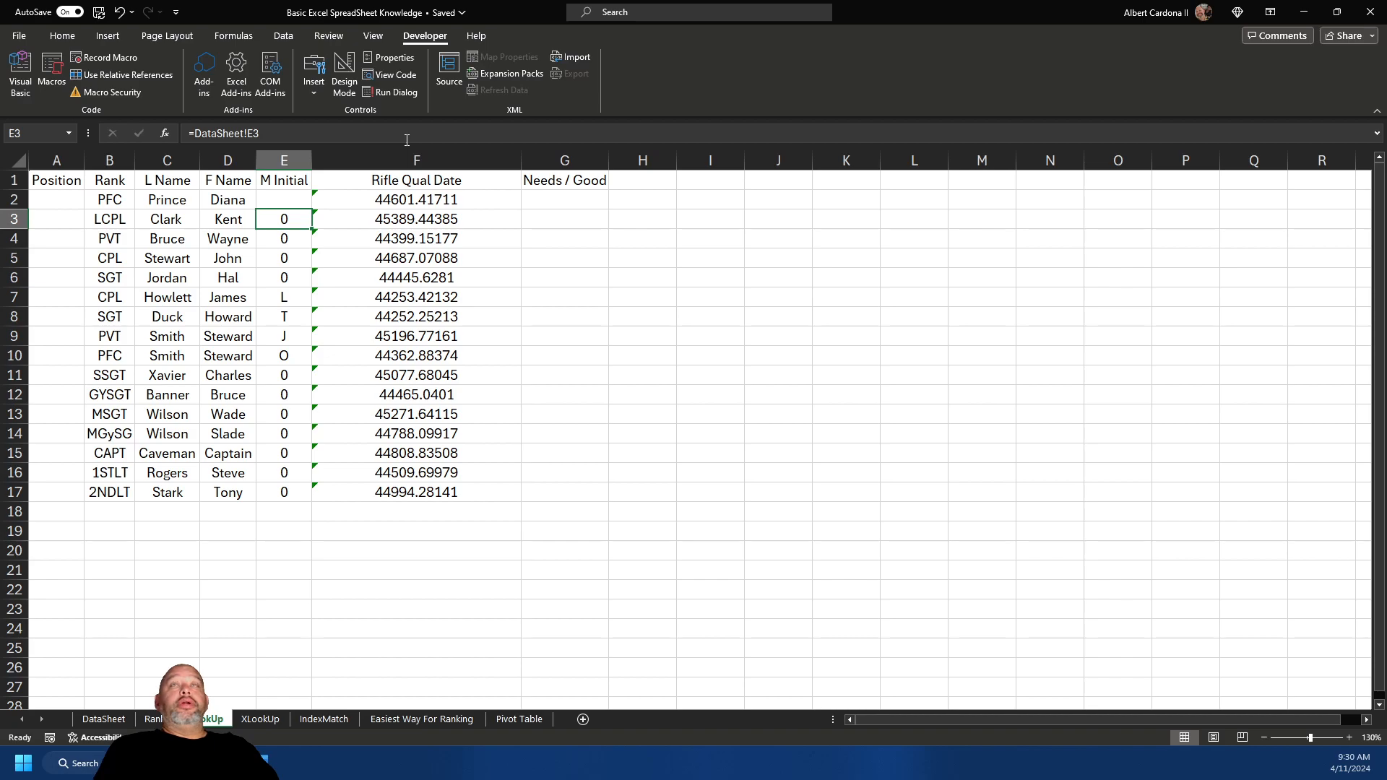
- Copy the IF formula down the M Initial column through E17
left_click(308, 202)
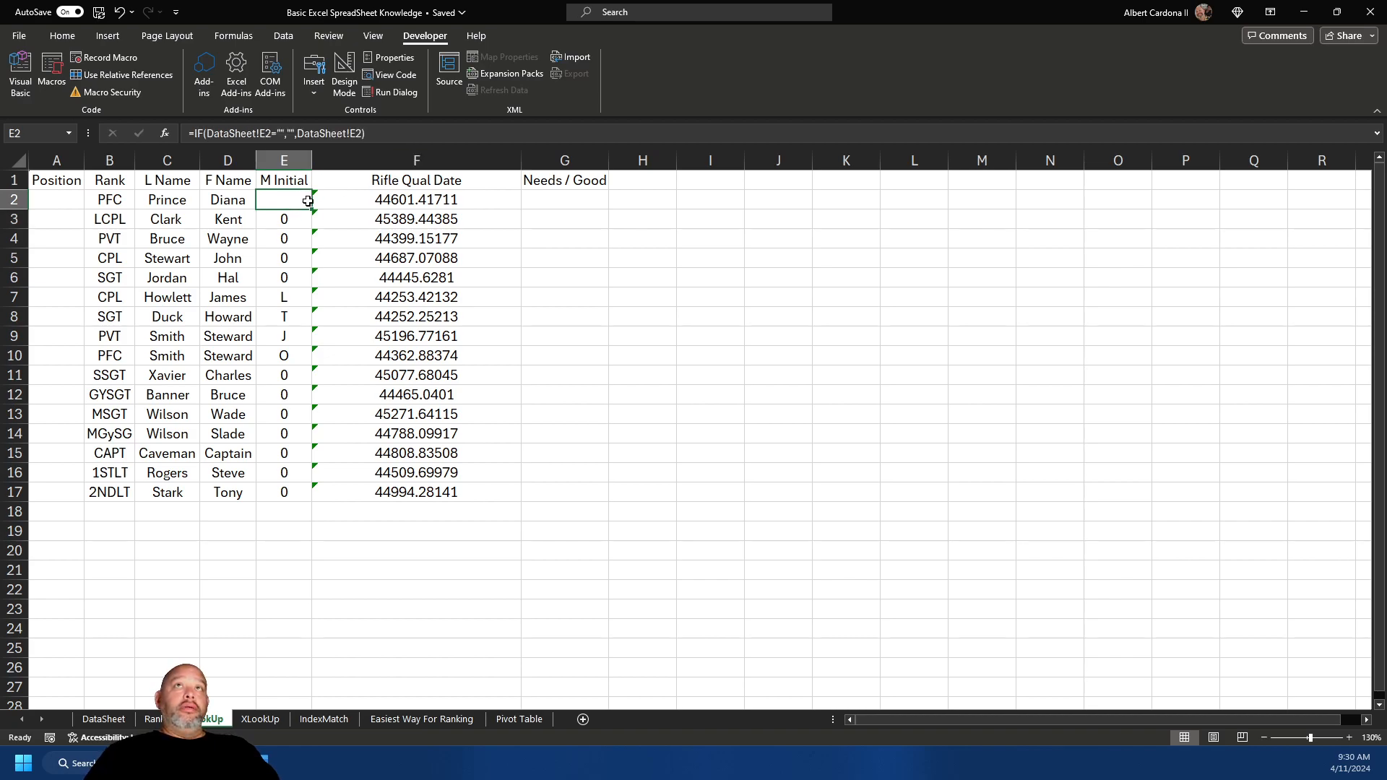
left_click_drag(313, 211, 303, 497)
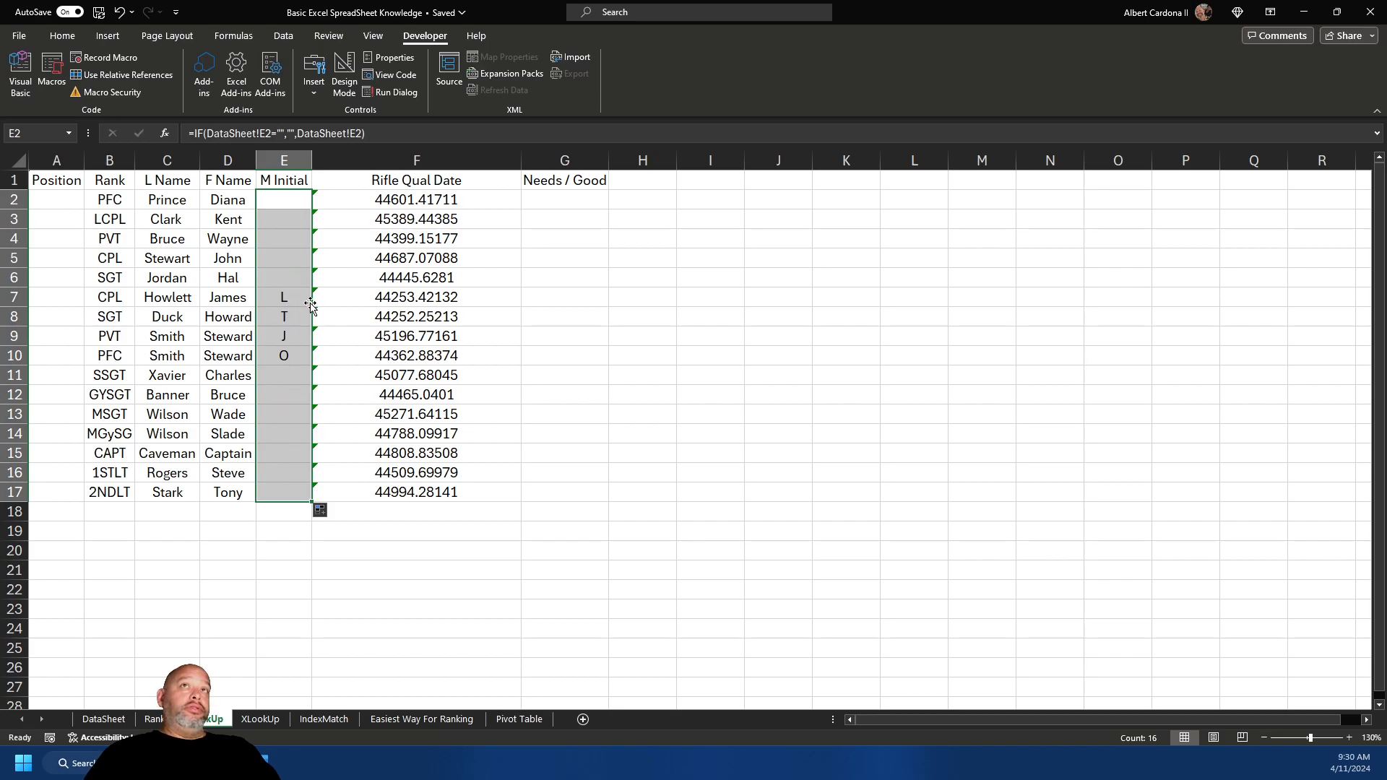
left_click(296, 369)
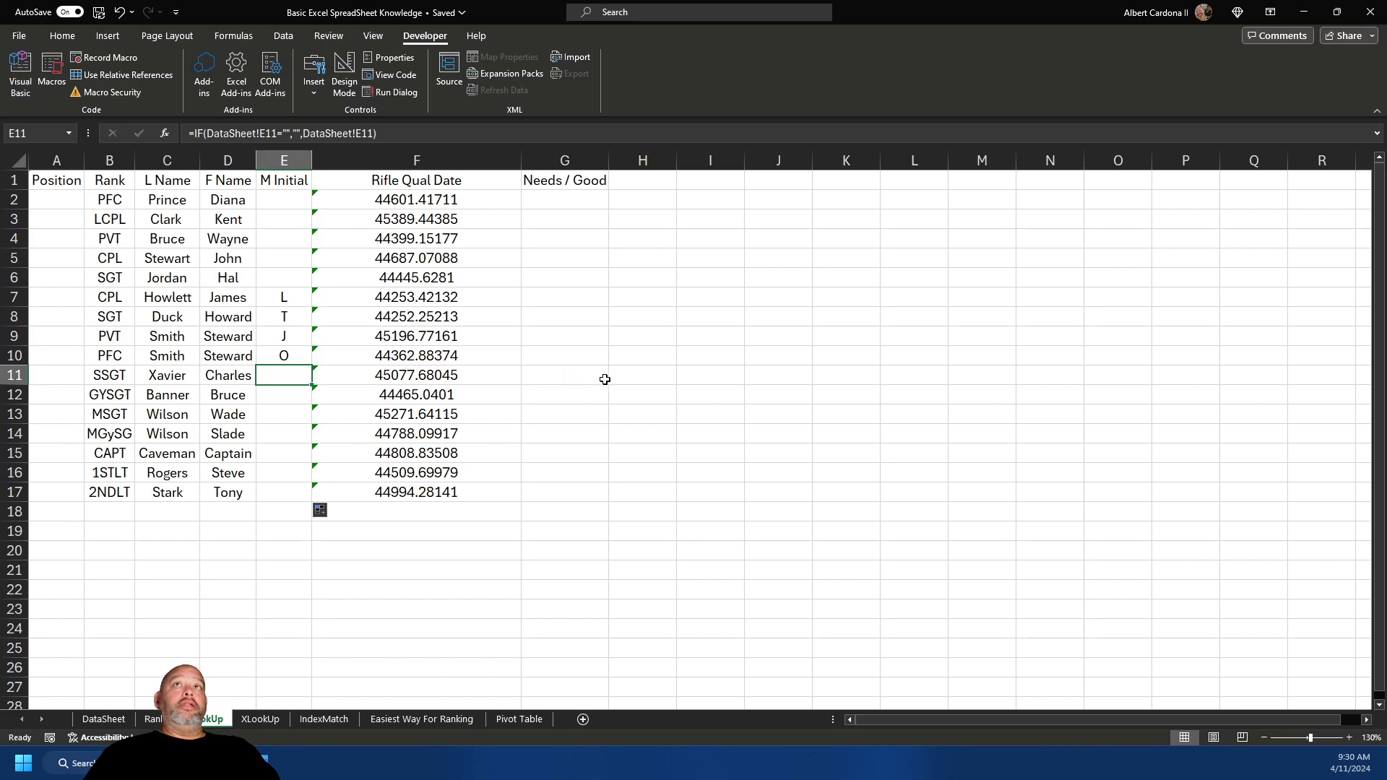
left_click(654, 378)
- Format Rifle Qual Date column F as Long Date, e.g. Wednesday, February 9, 2022
left_click(452, 160)
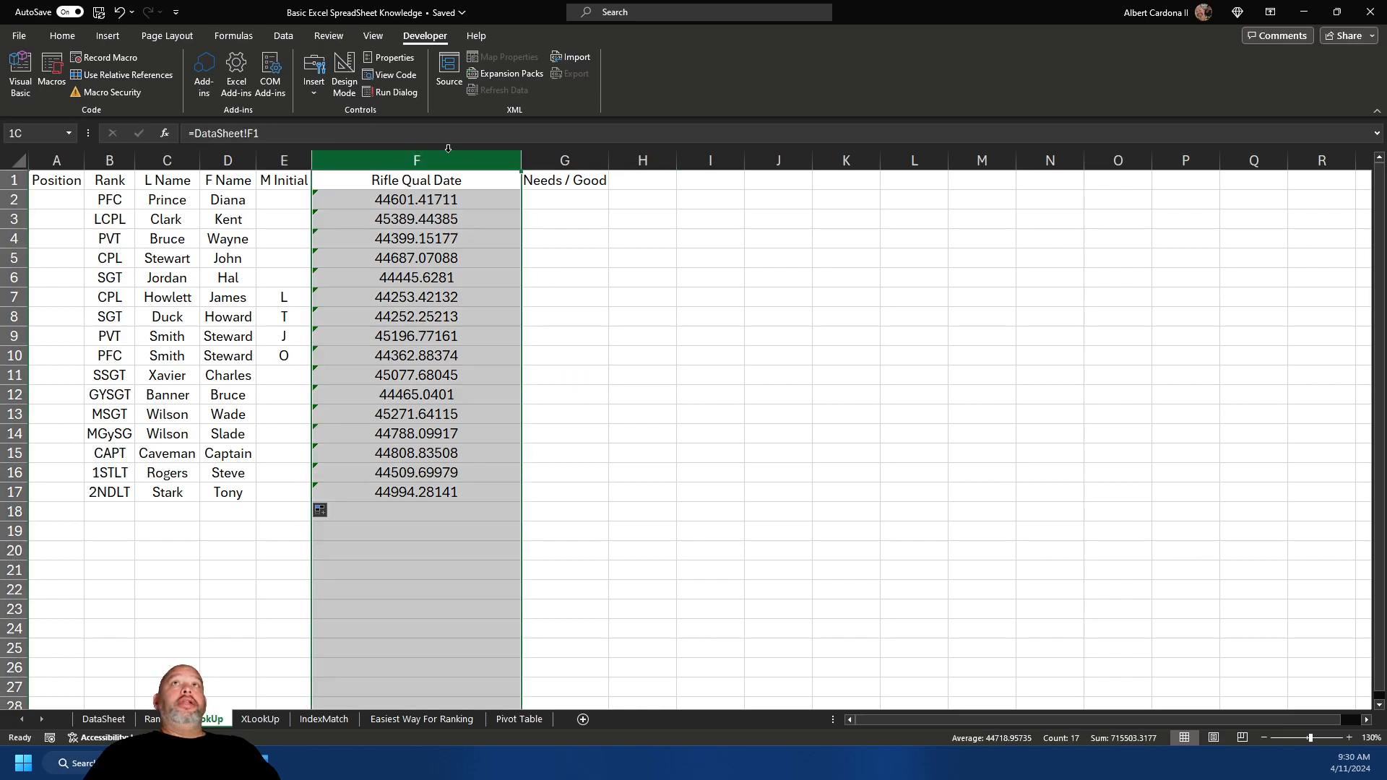
left_click(65, 36)
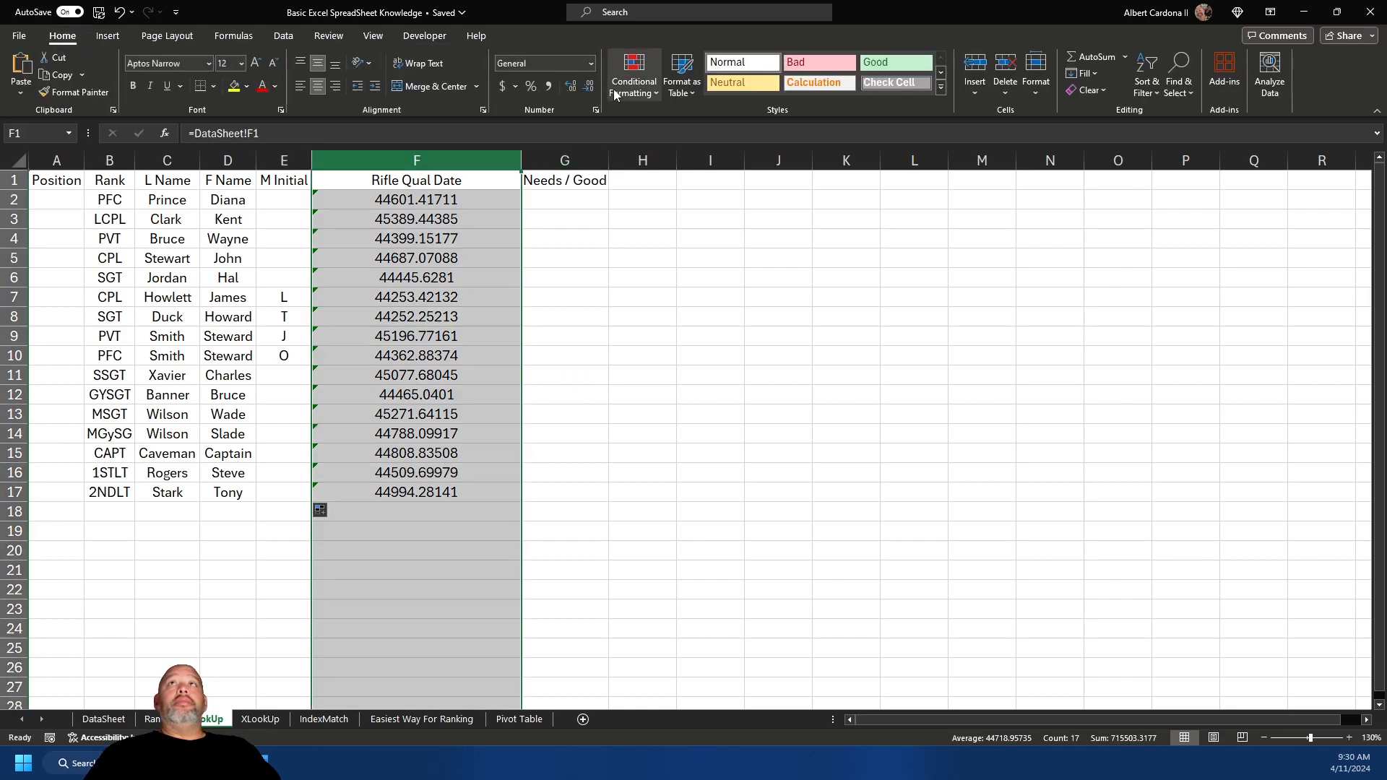
left_click(590, 63)
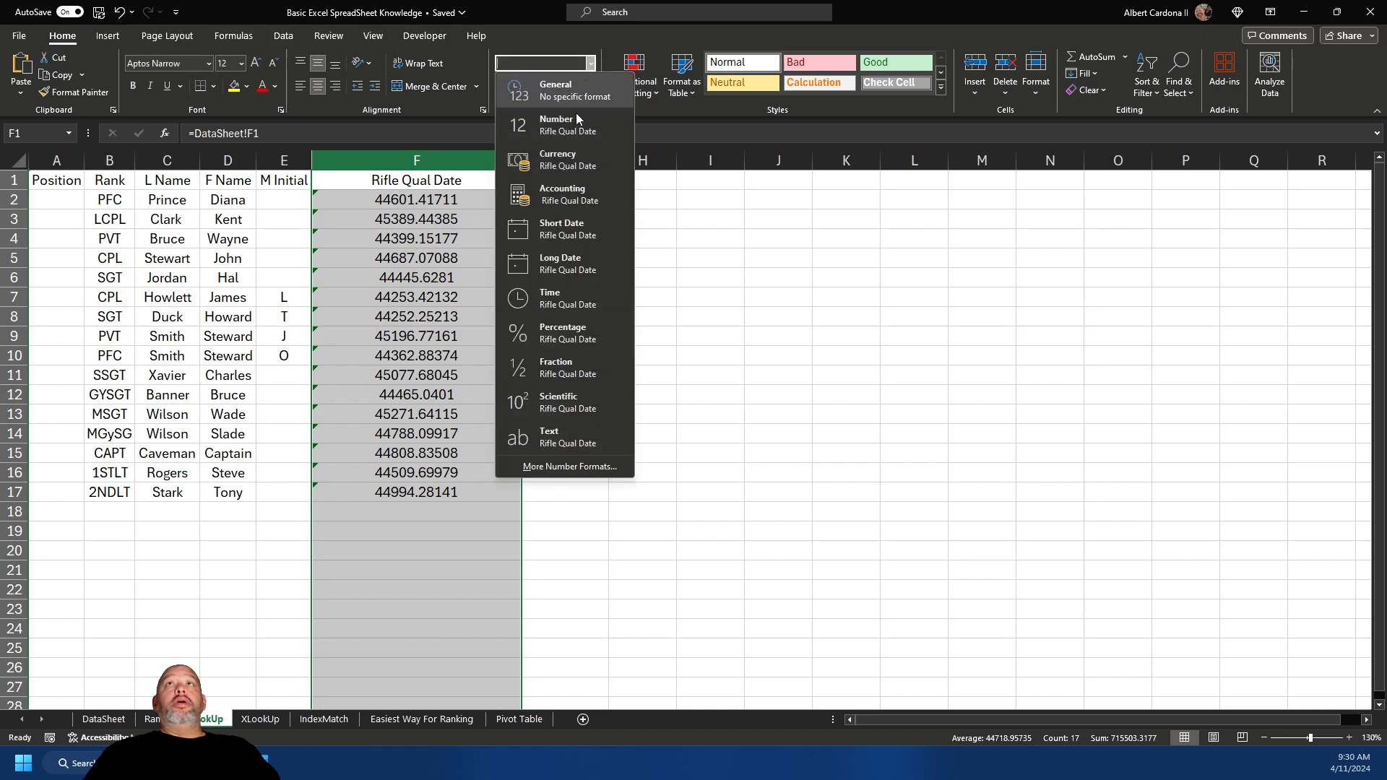
left_click(563, 235)
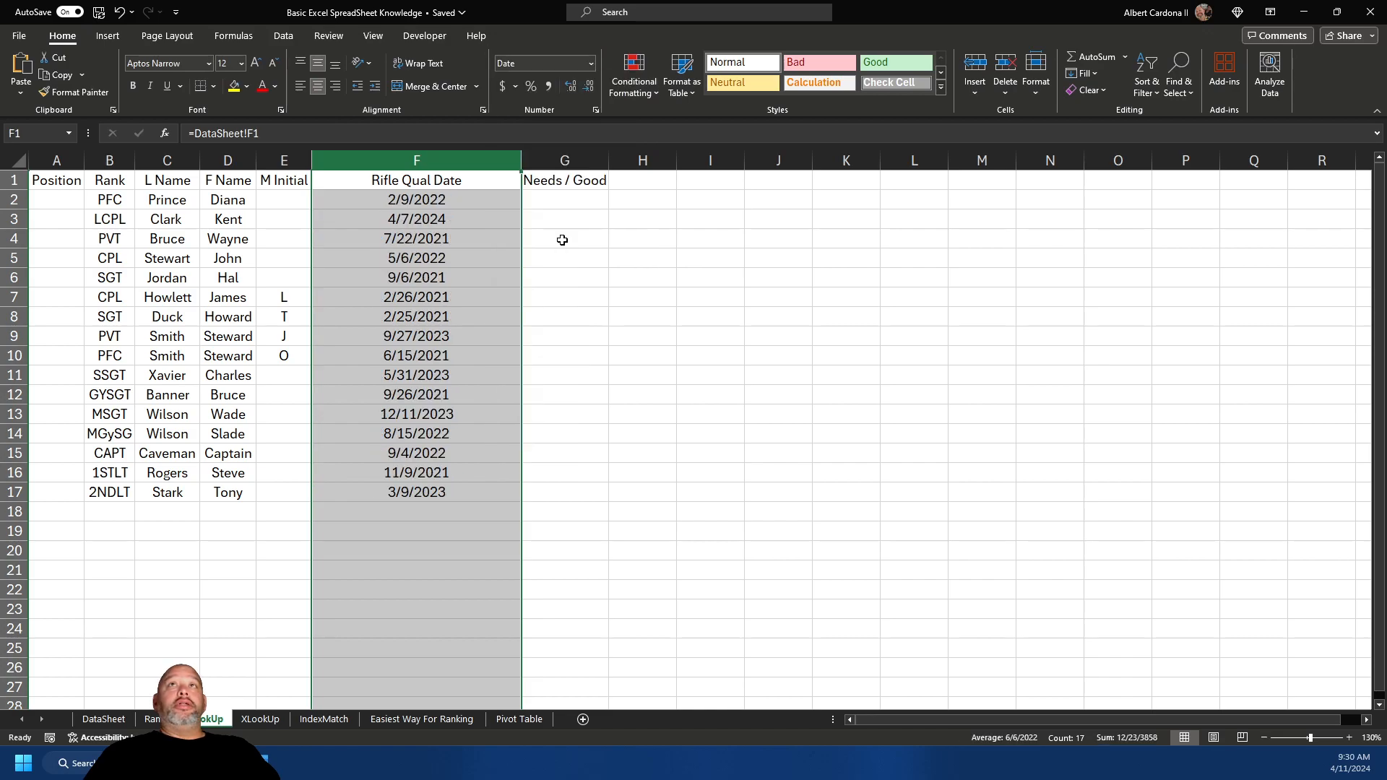
left_click(591, 63)
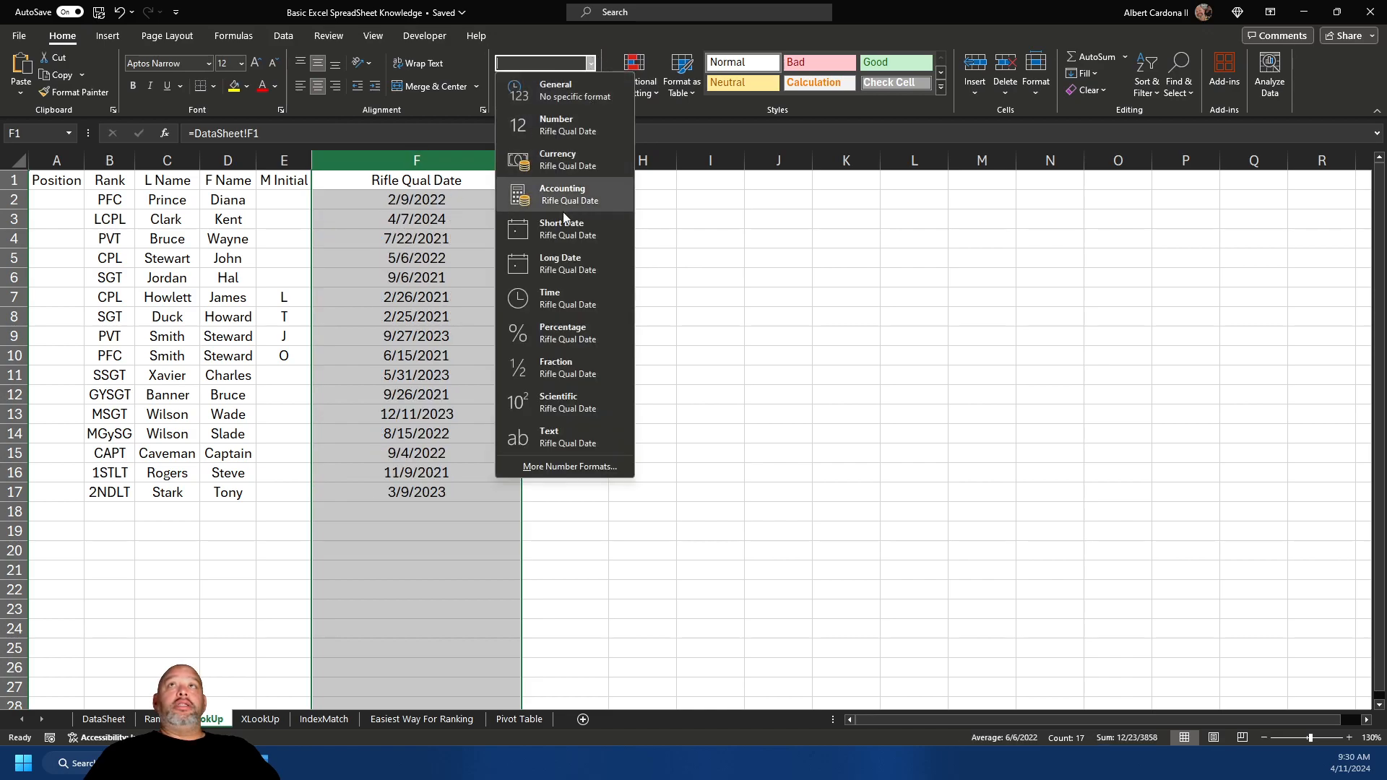
left_click(574, 266)
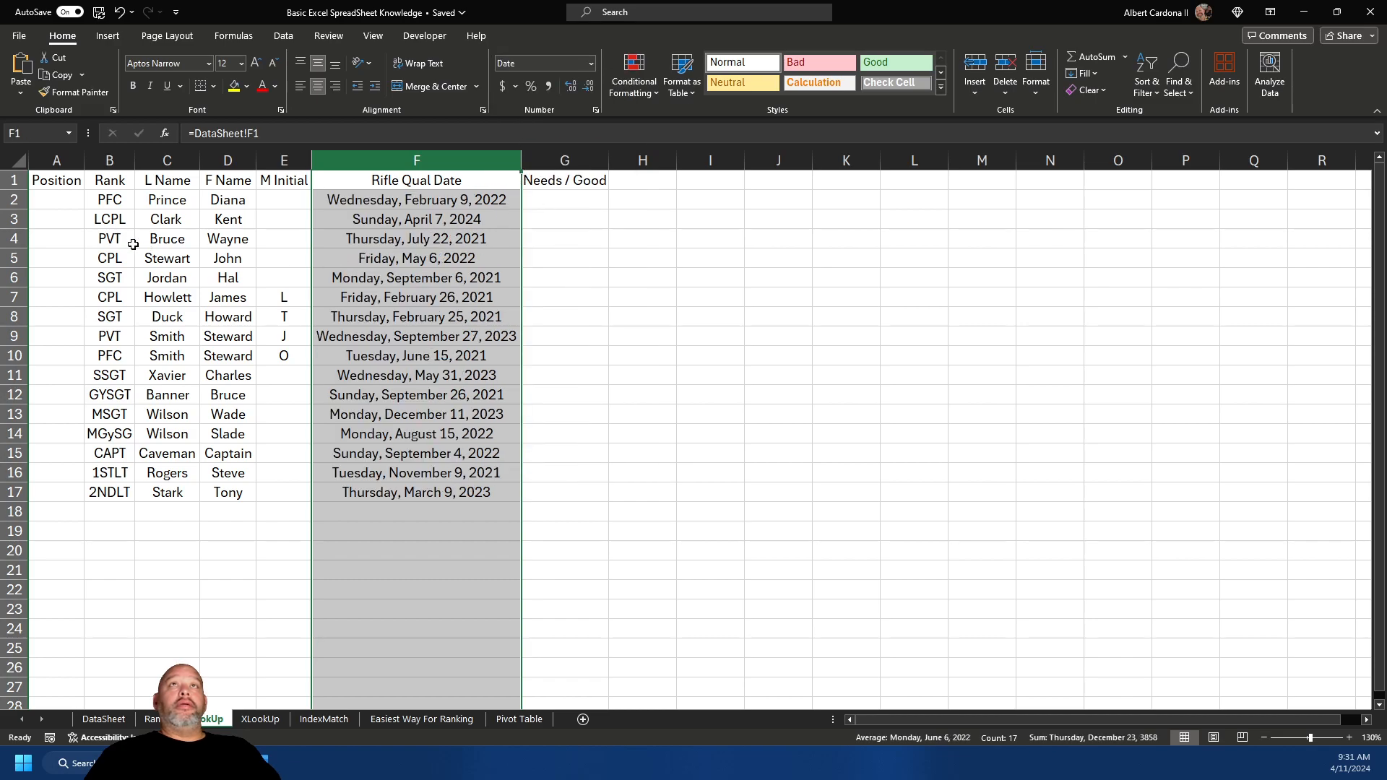
scroll(700, 375, "up", 2)
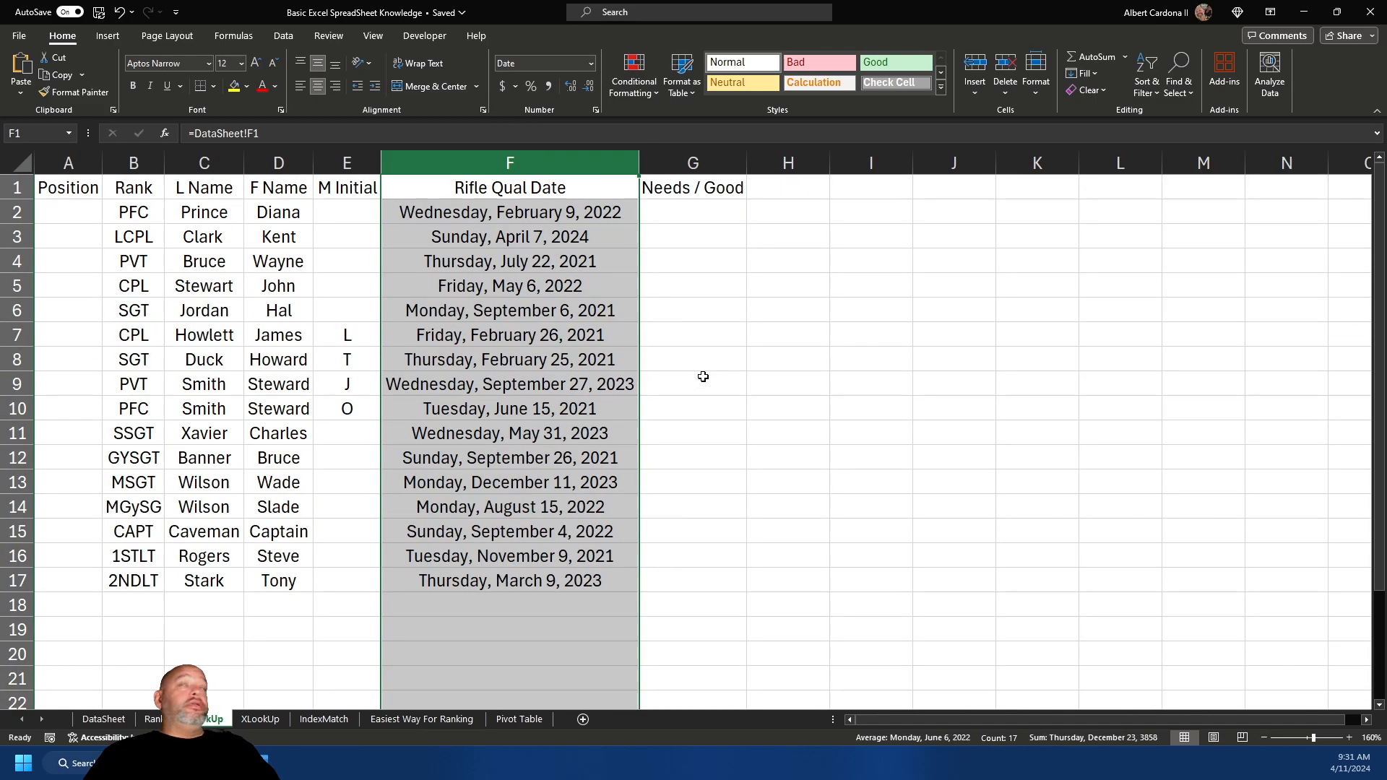
scroll(705, 376, "down", 1)
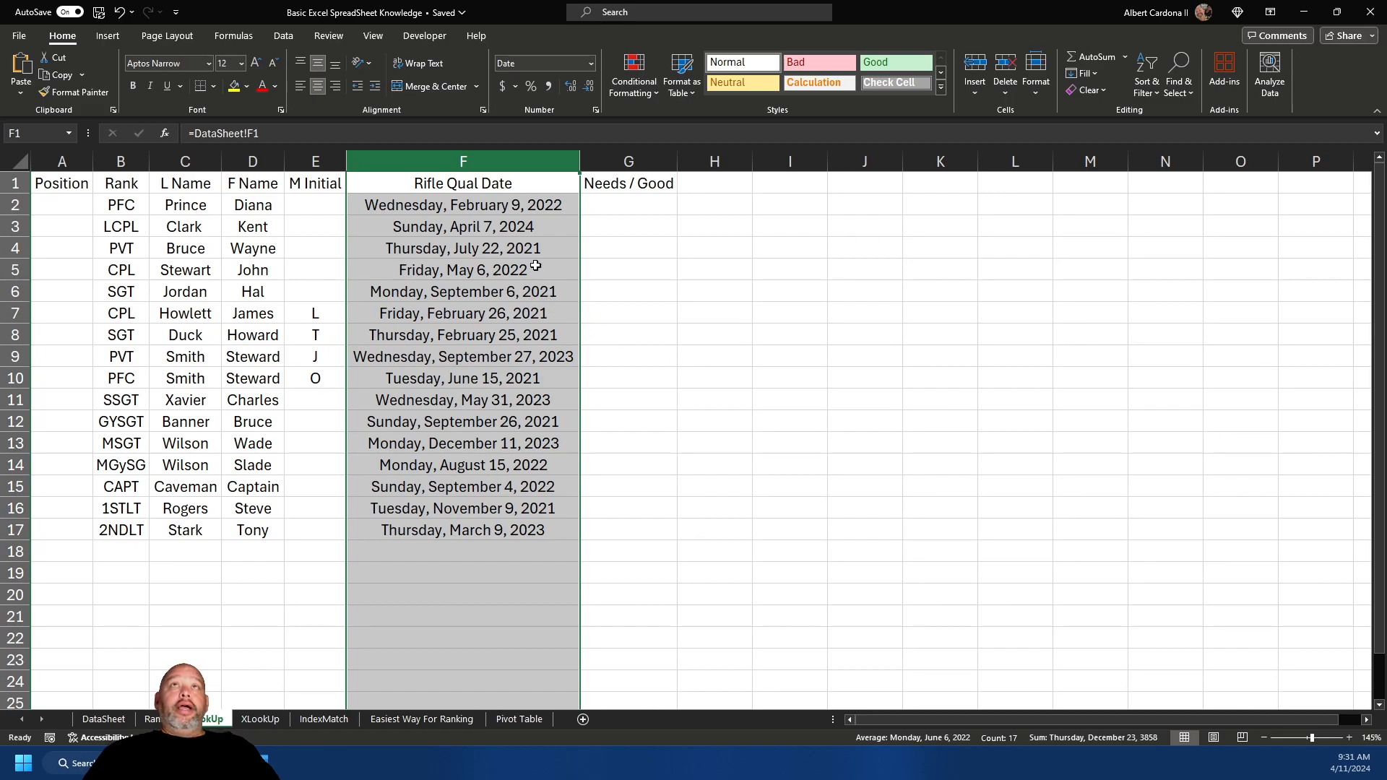
left_click(645, 203)
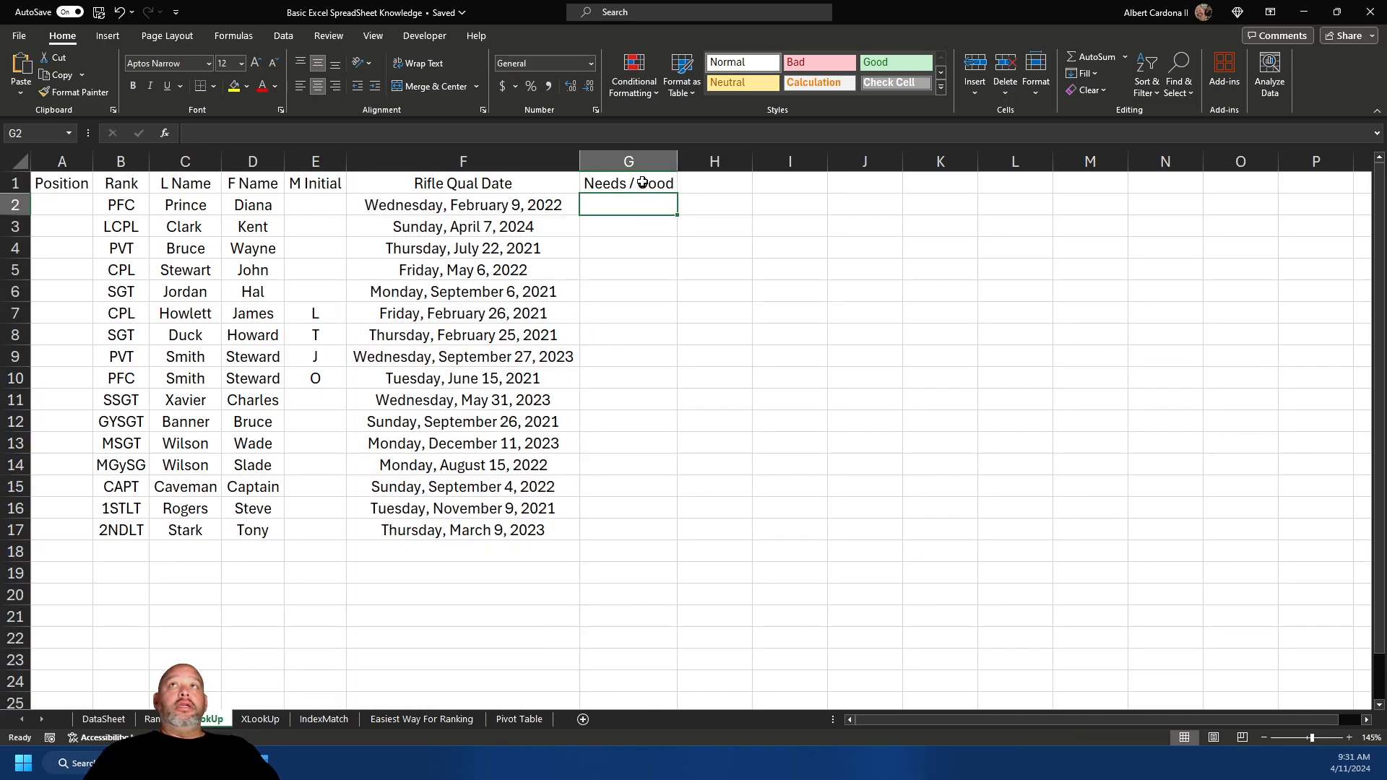
- On DataSheet, rename the G1 heading from Needs / Good to Rifle Needs / Good
left_click(669, 184)
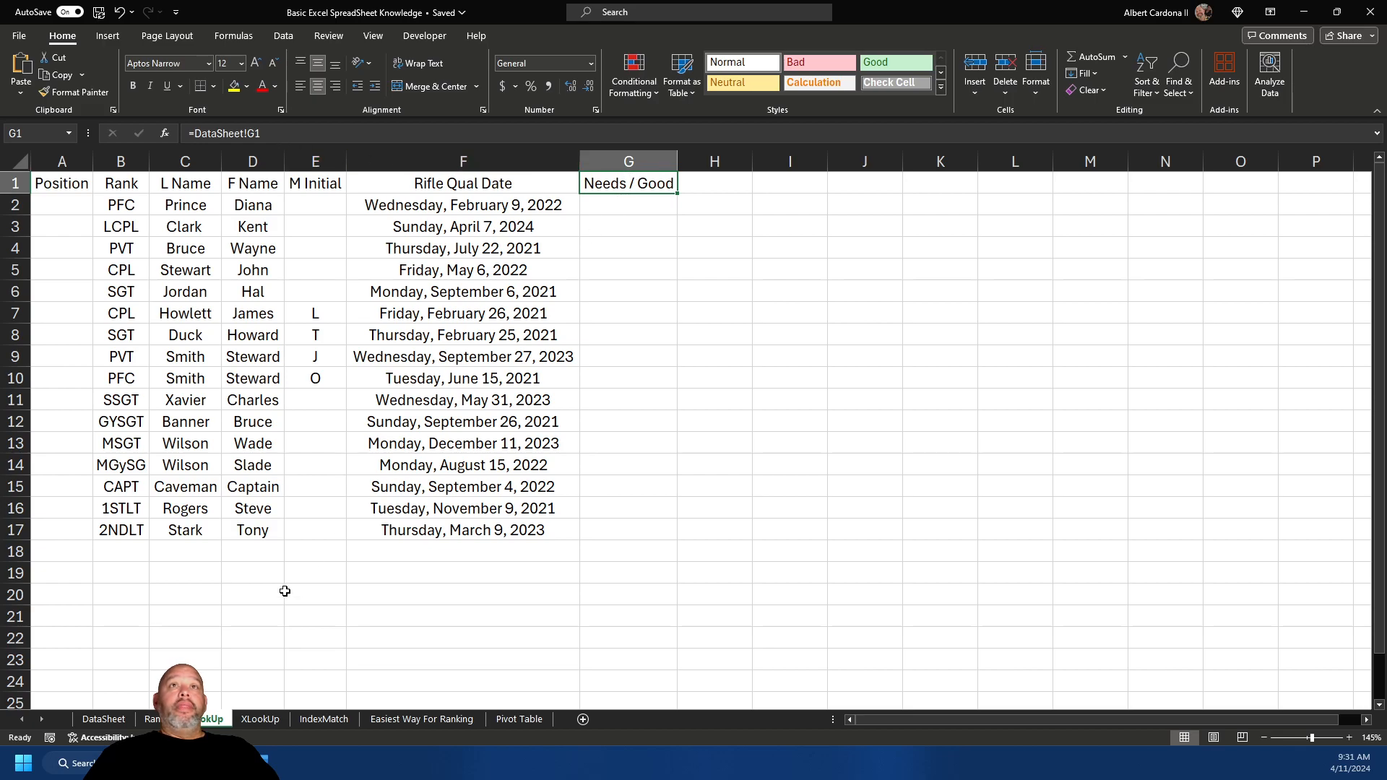
left_click(116, 718)
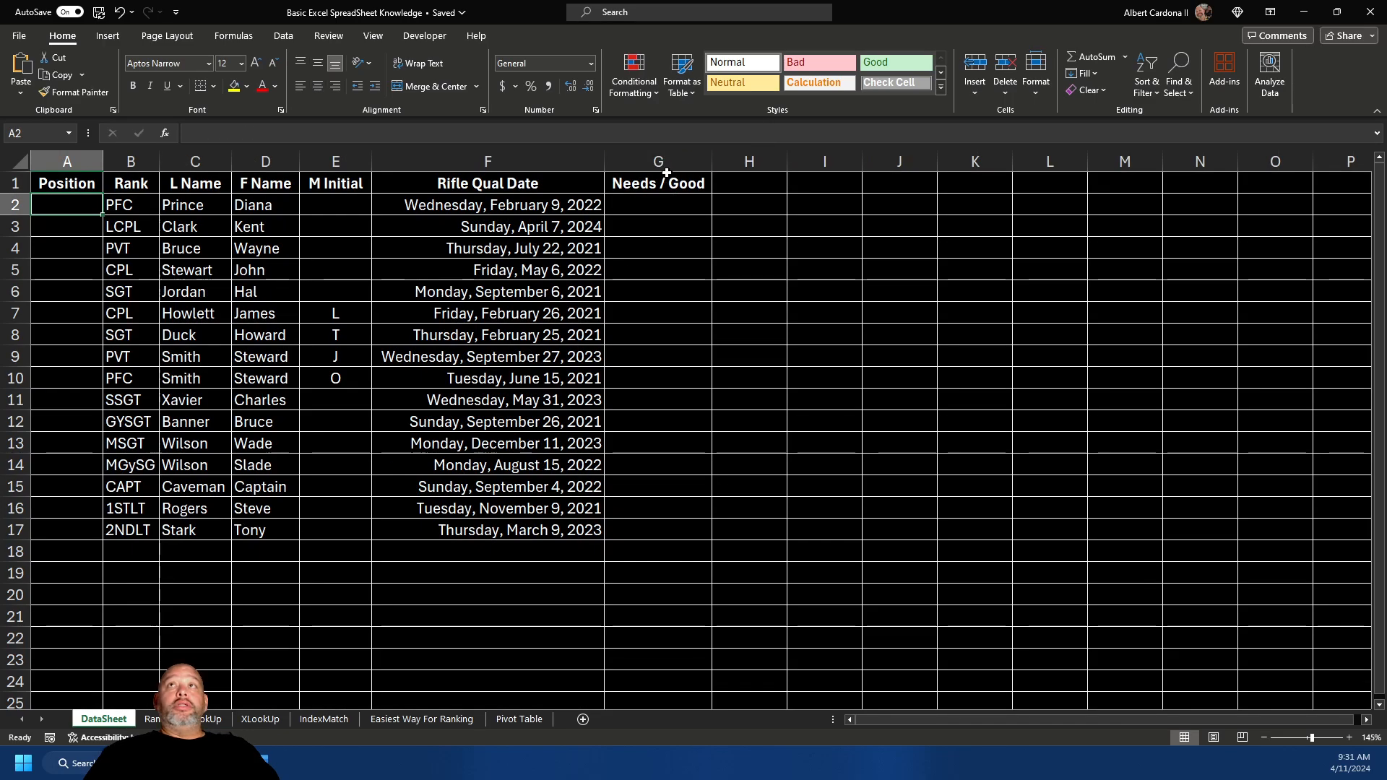
left_click(666, 174)
left_click(188, 133)
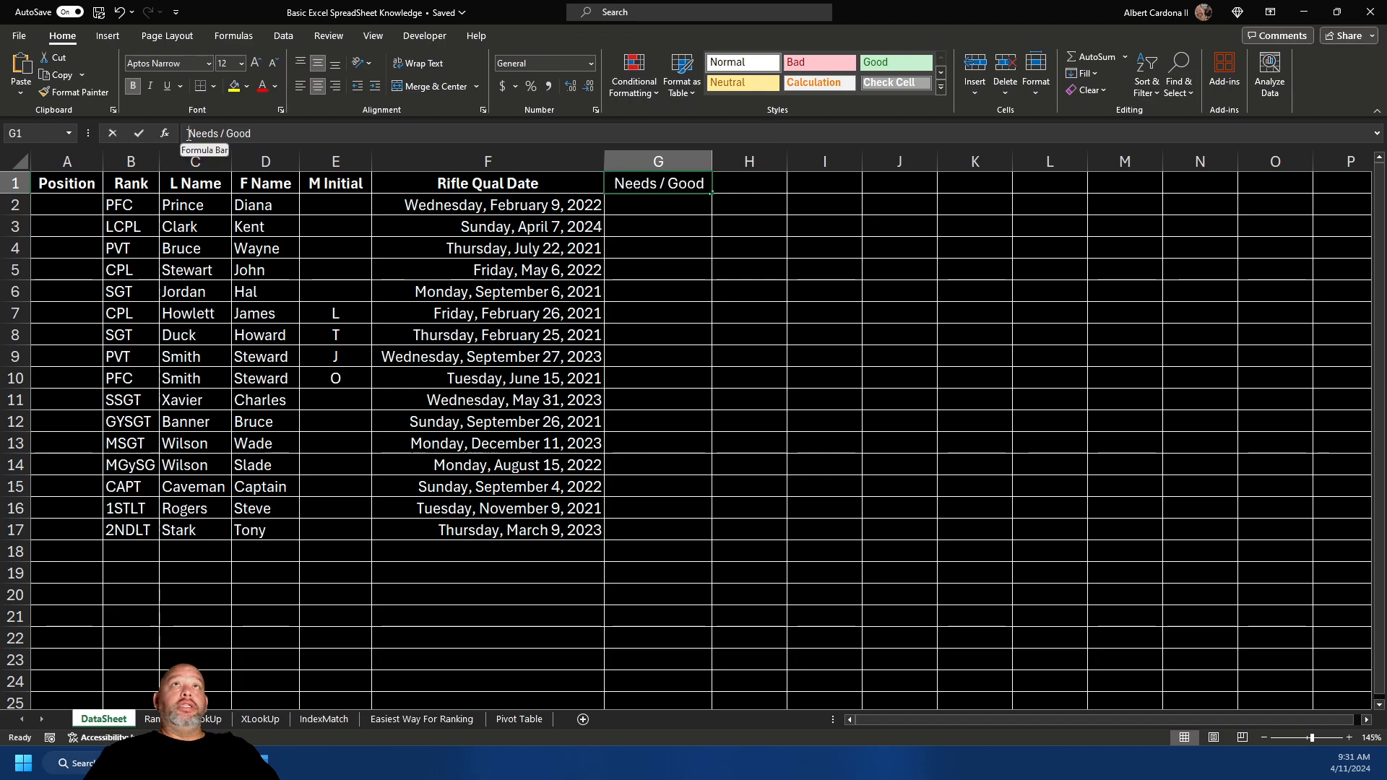
type("Rifle")
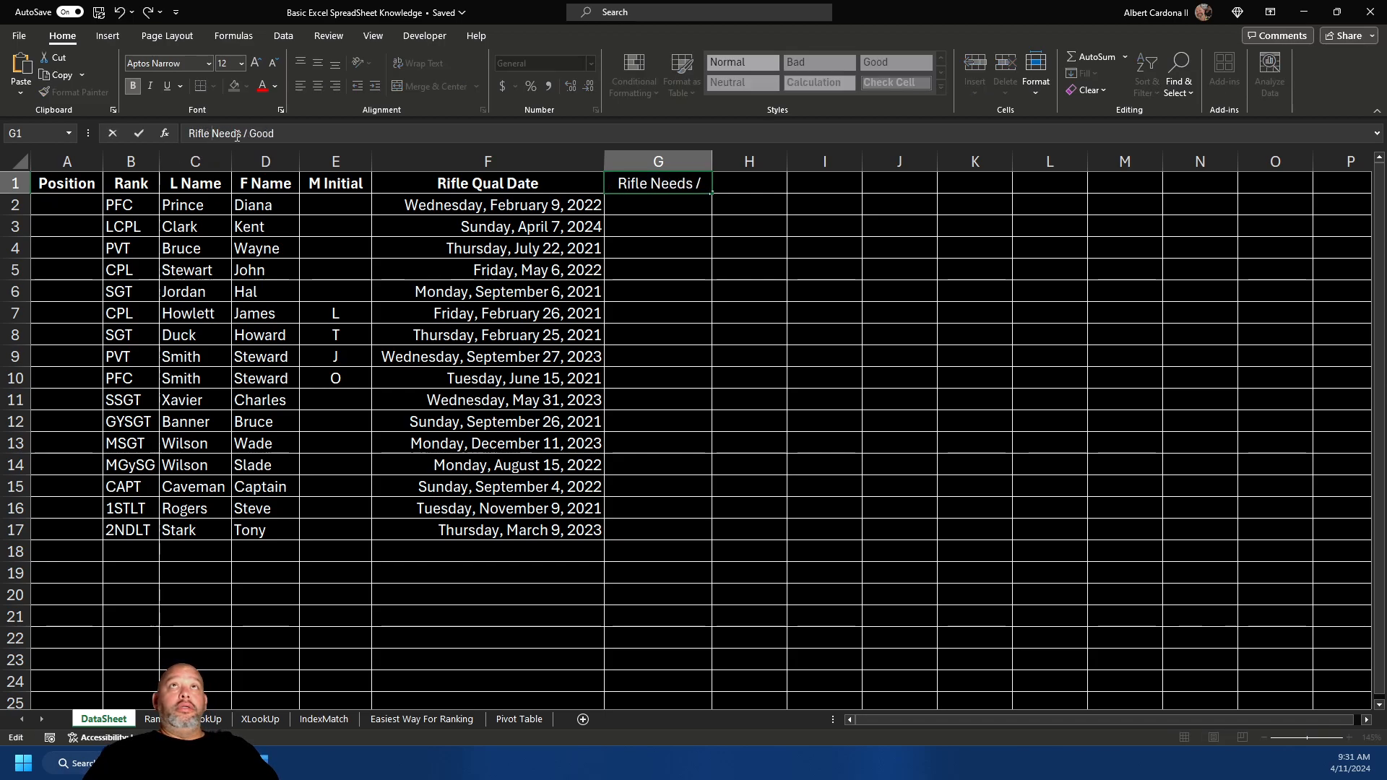
left_click(312, 134)
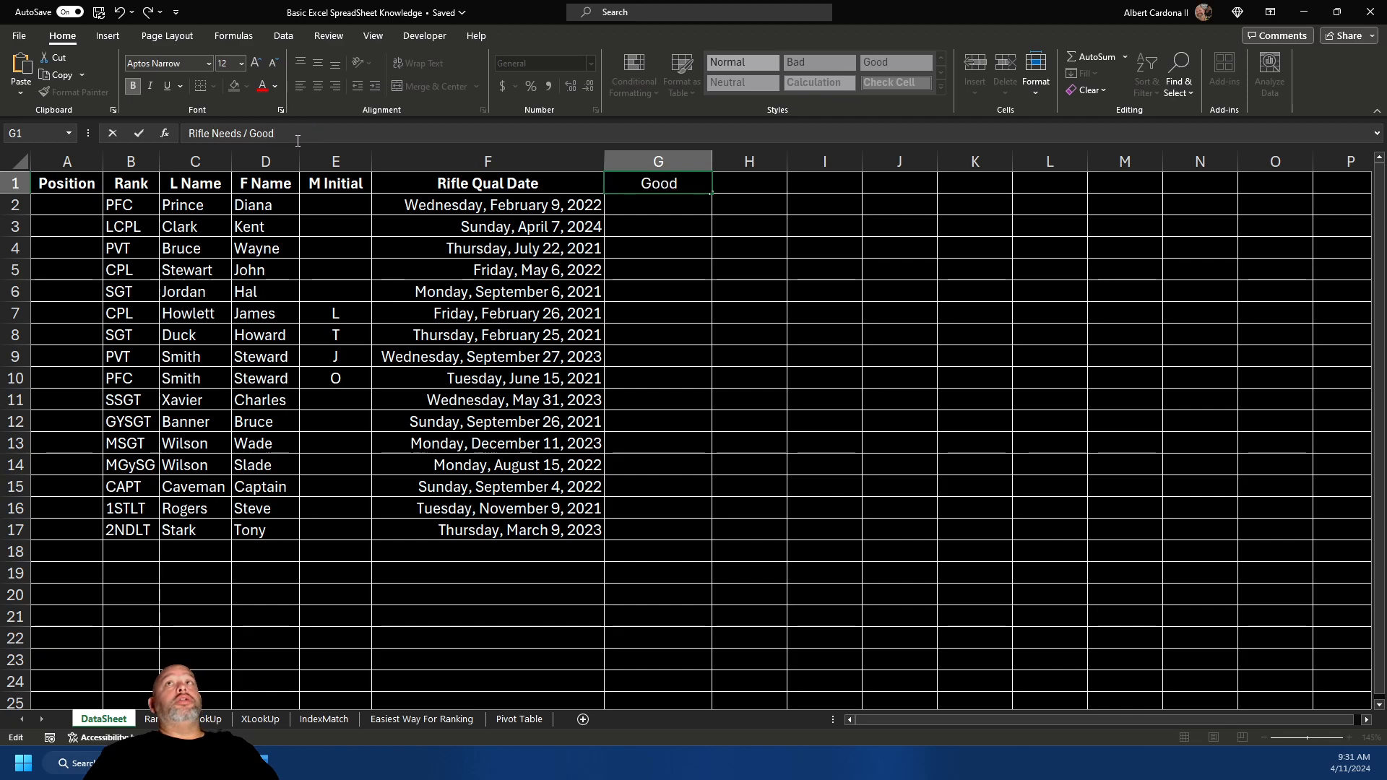
key("Return")
- AutoFit column G on DataSheet and the roster sheet to show the full heading
left_click_drag(710, 157, 710, 156)
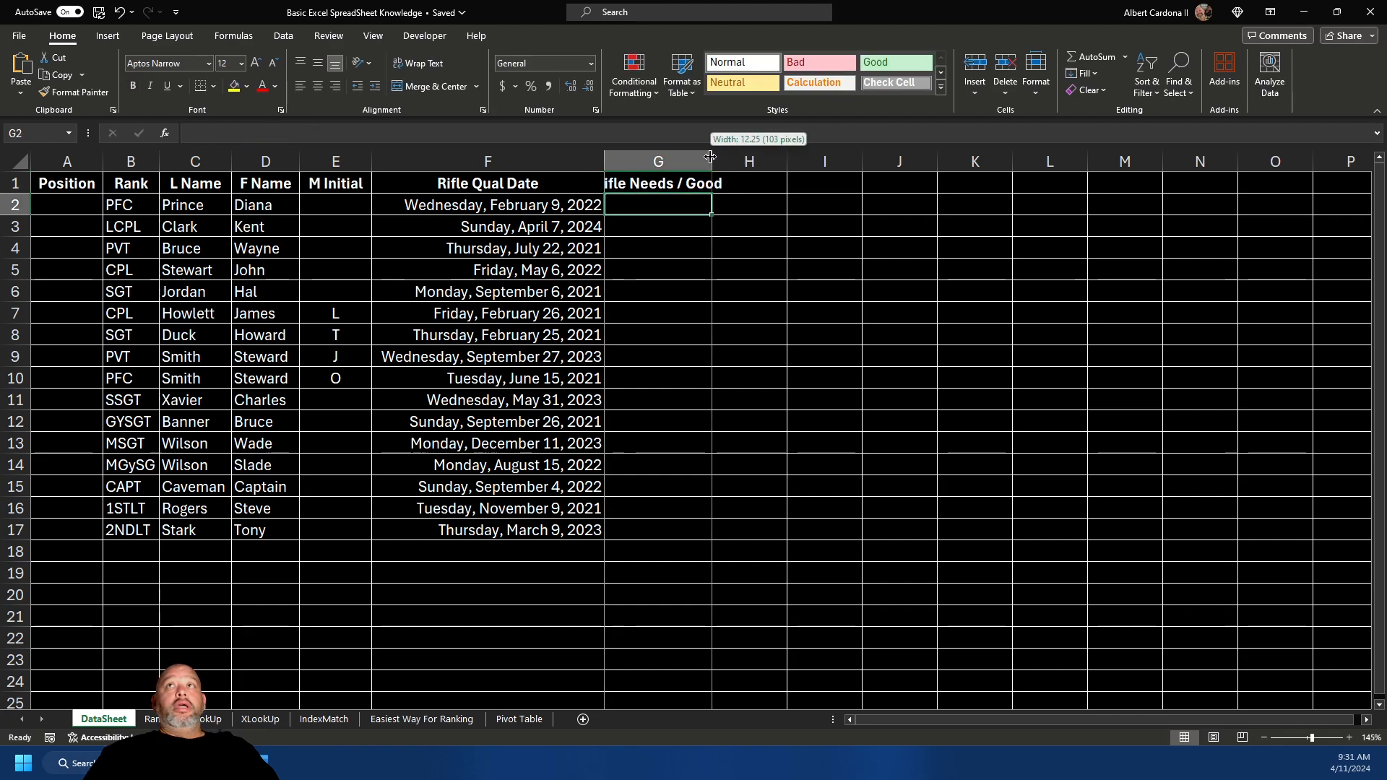
double_click(710, 156)
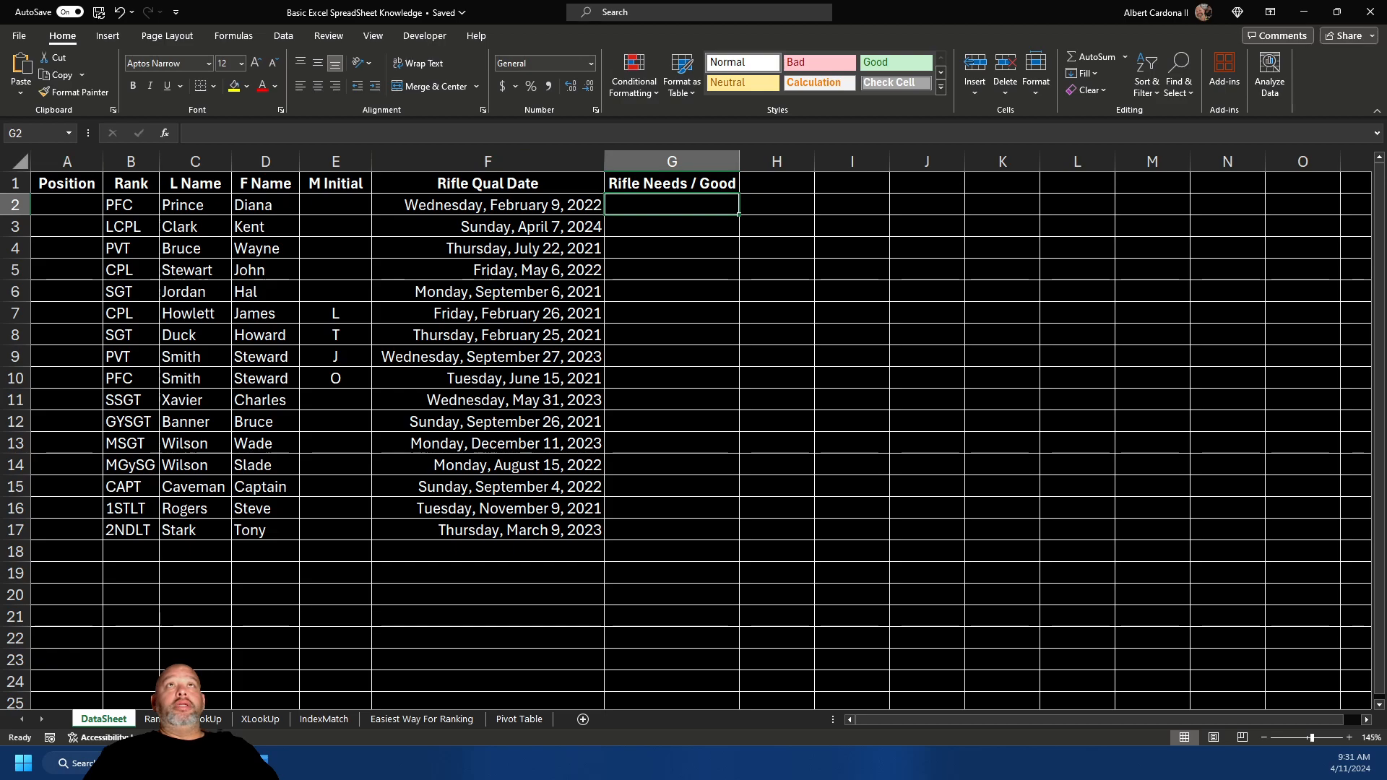
left_click(24, 160)
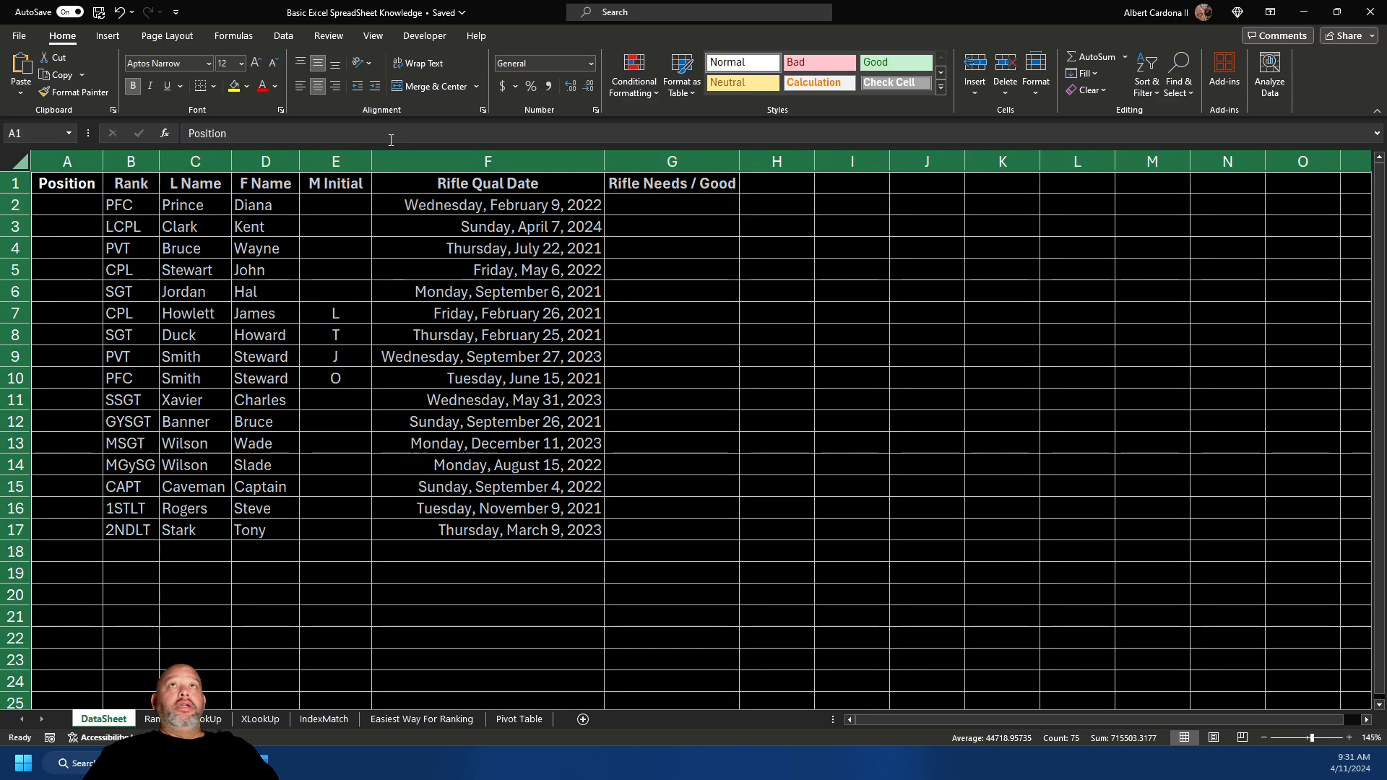
left_click_drag(373, 153, 350, 153)
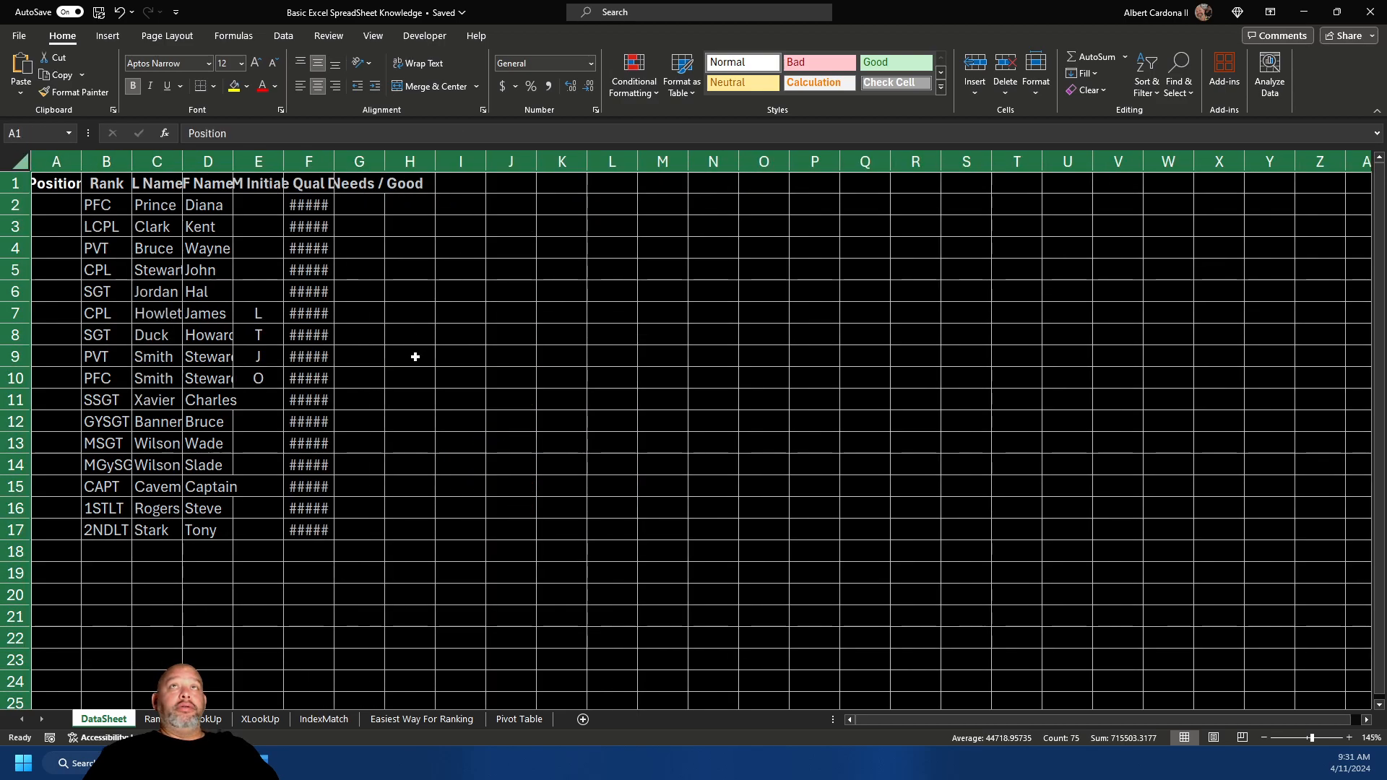
left_click(150, 719)
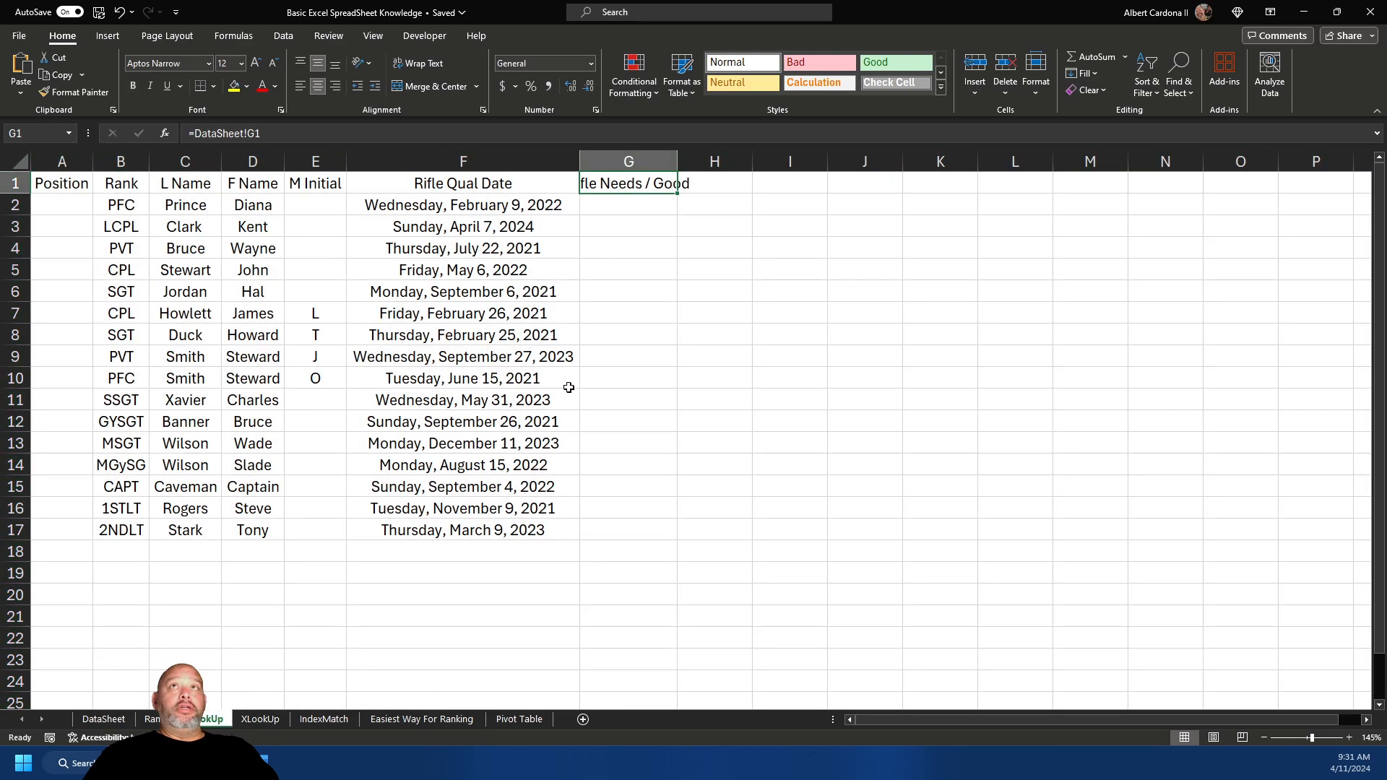
left_click(611, 326)
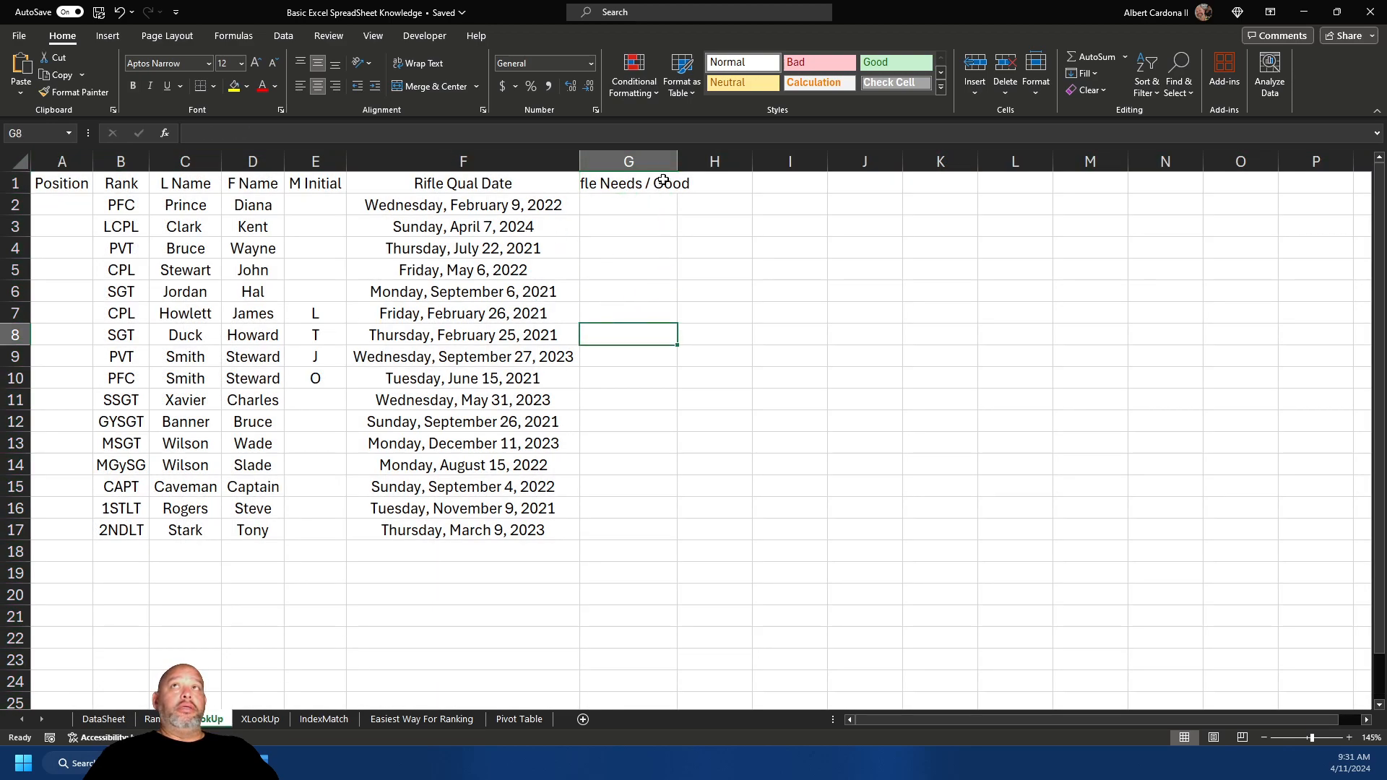
double_click(679, 160)
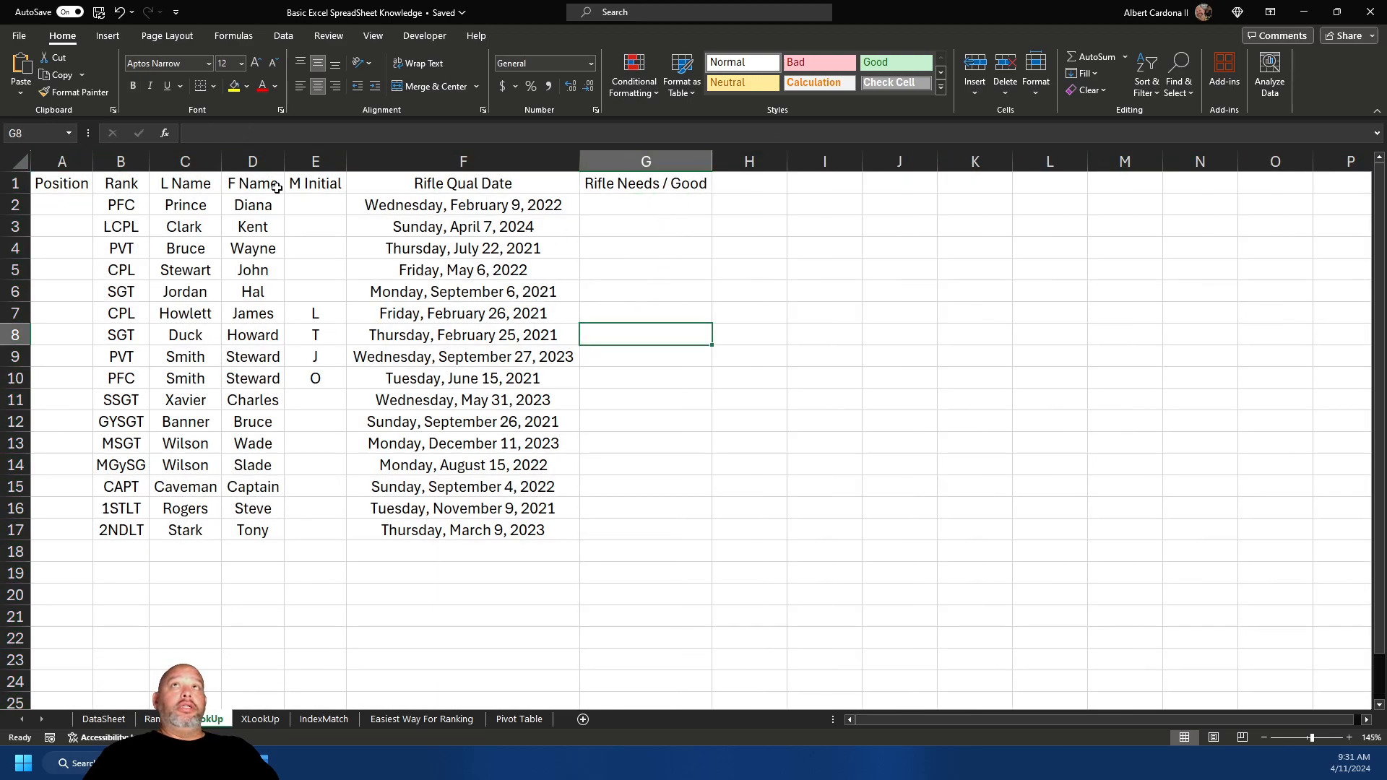
left_click(17, 160)
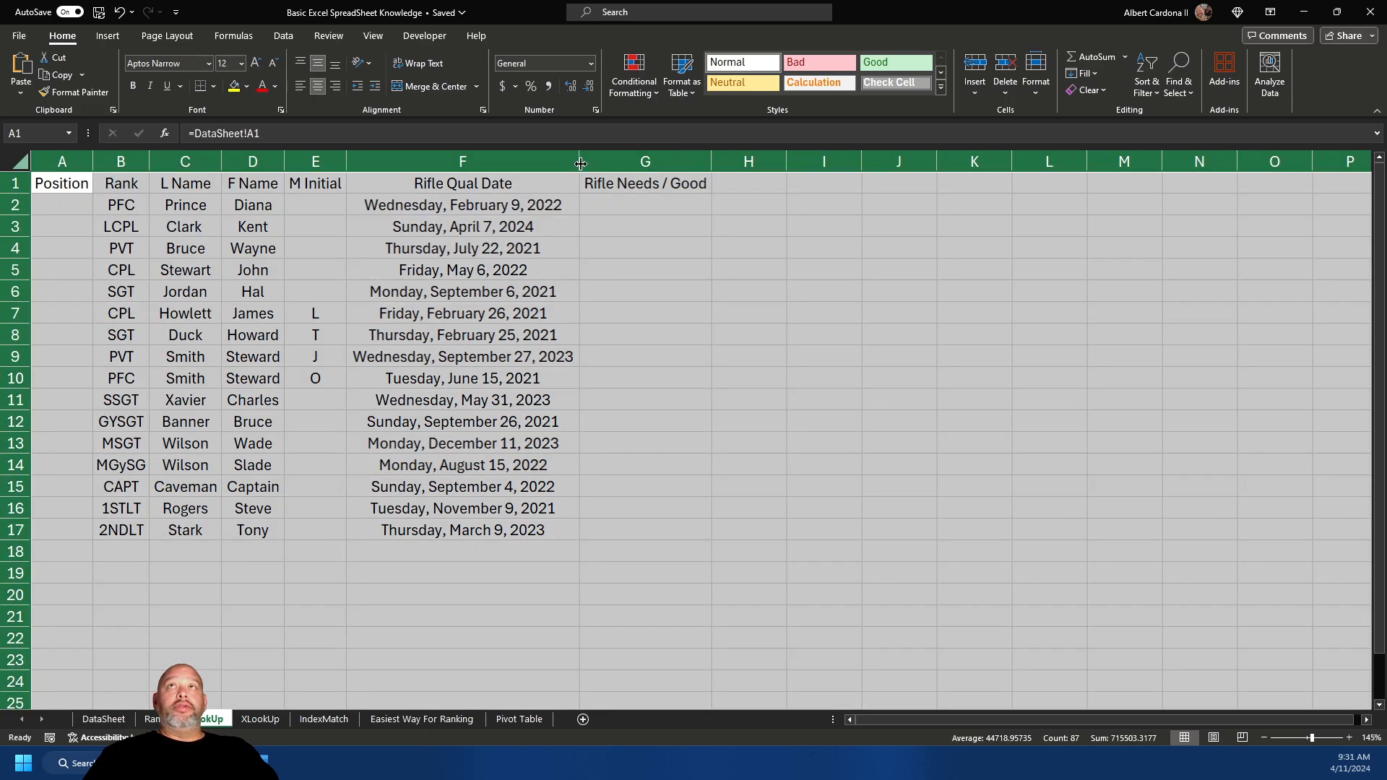
left_click(650, 229)
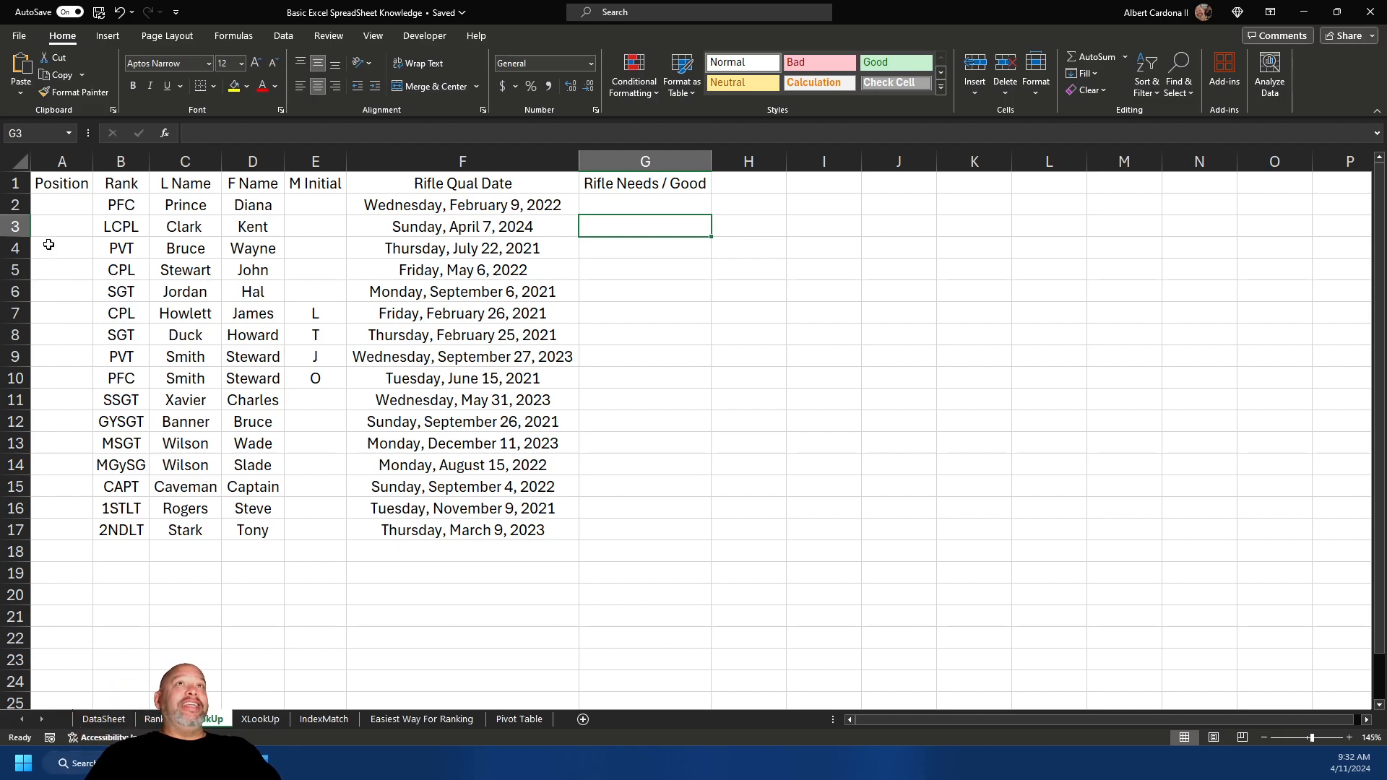
left_click(49, 208)
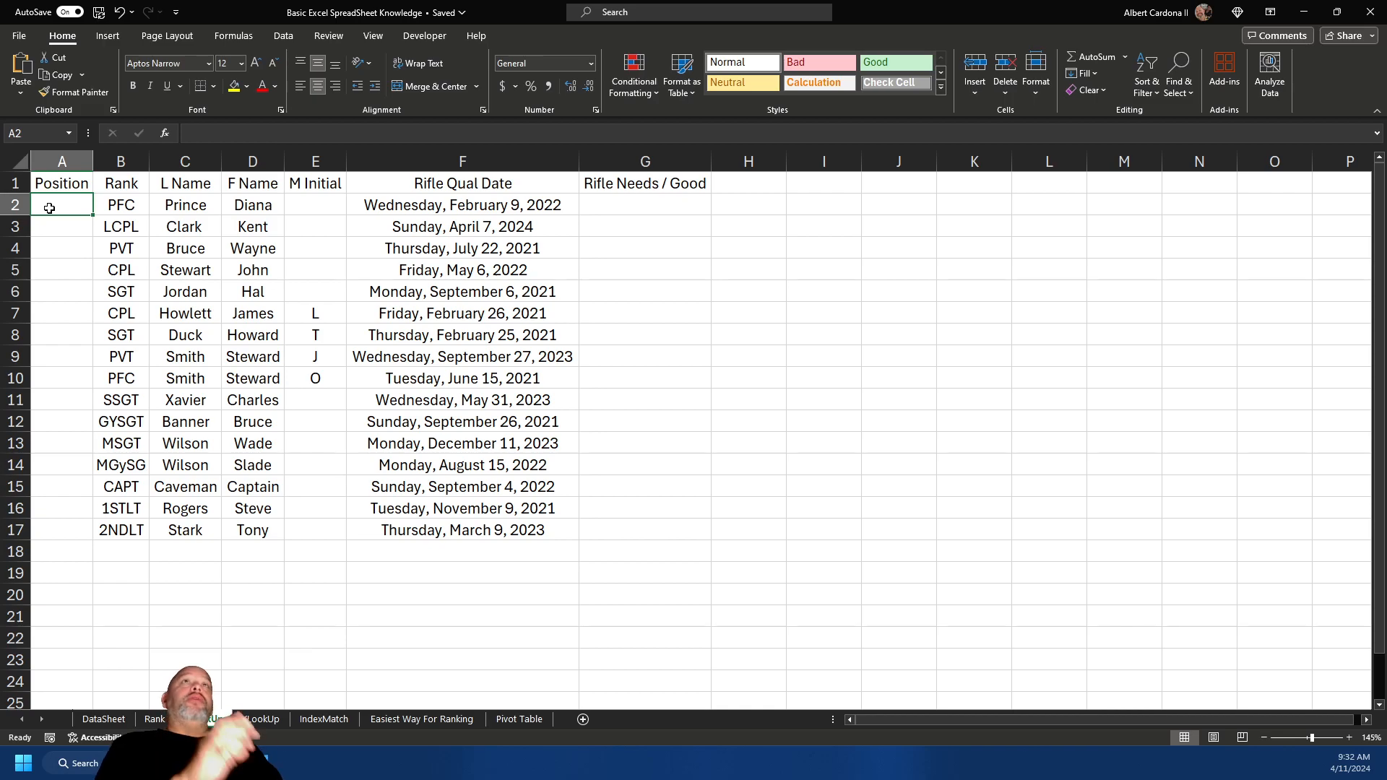
left_click(156, 718)
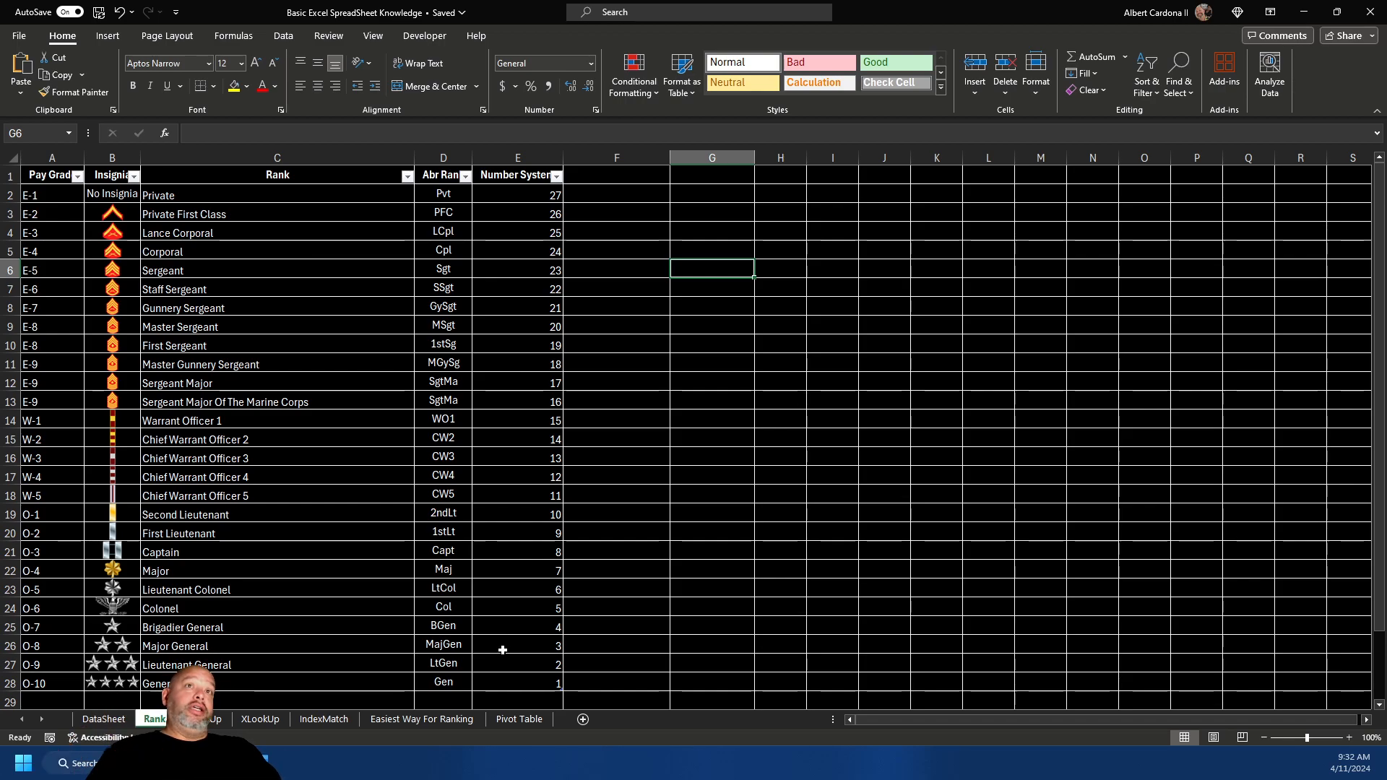
left_click(207, 720)
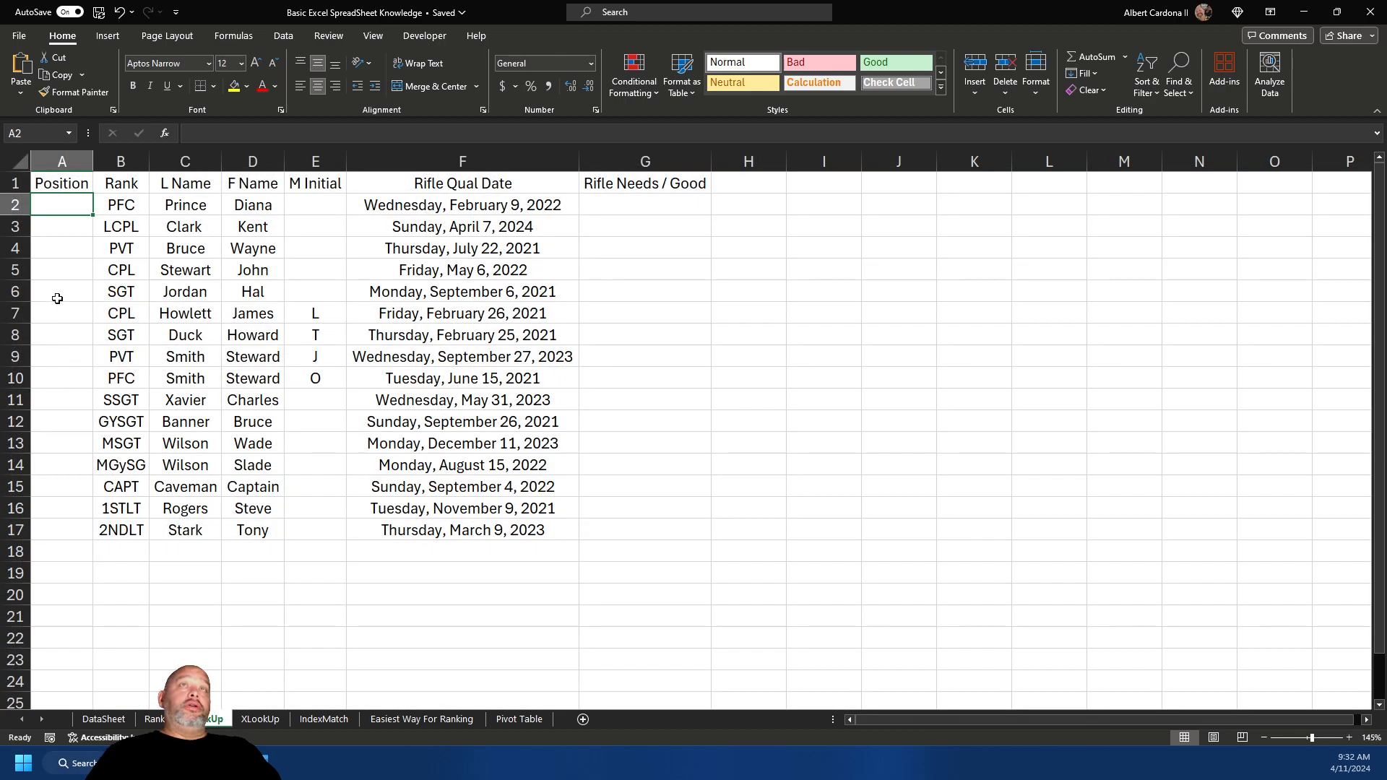
type("=")
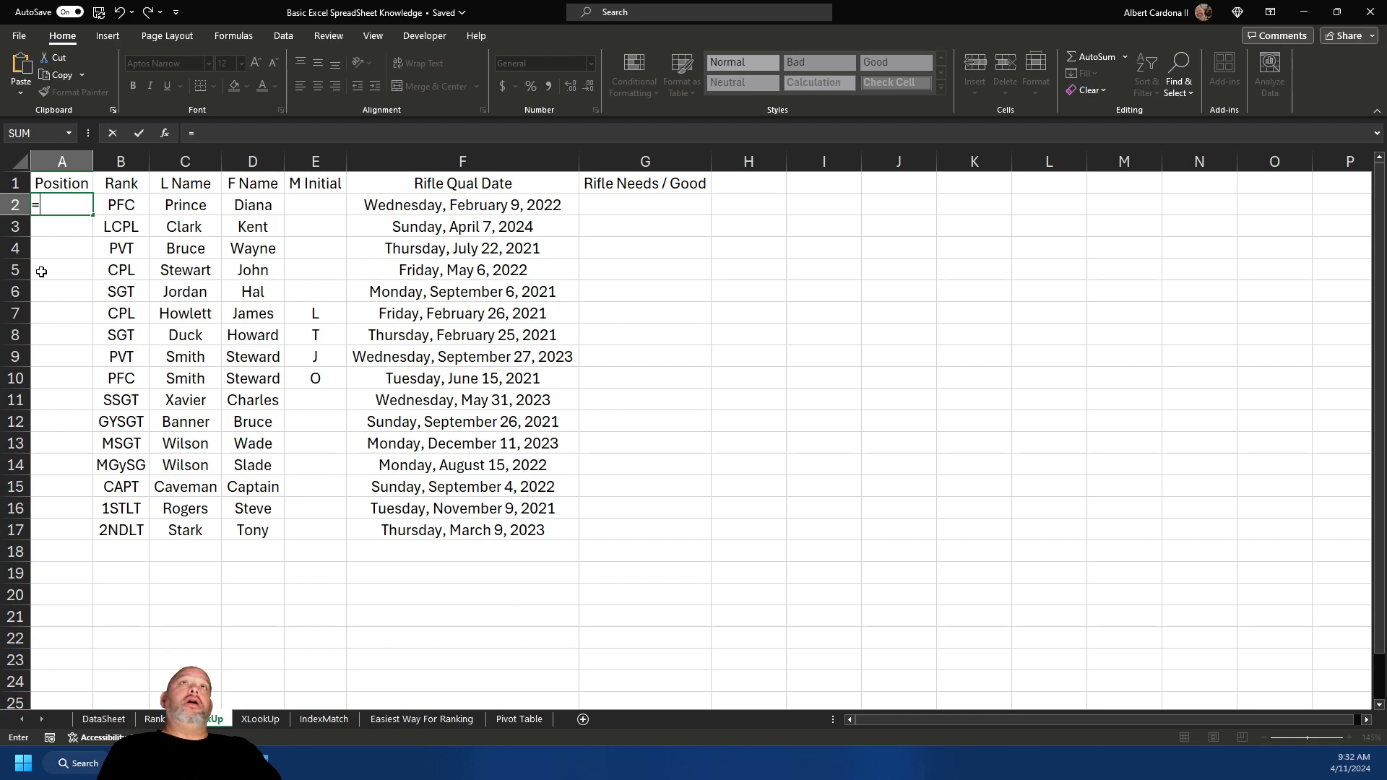
type("vl")
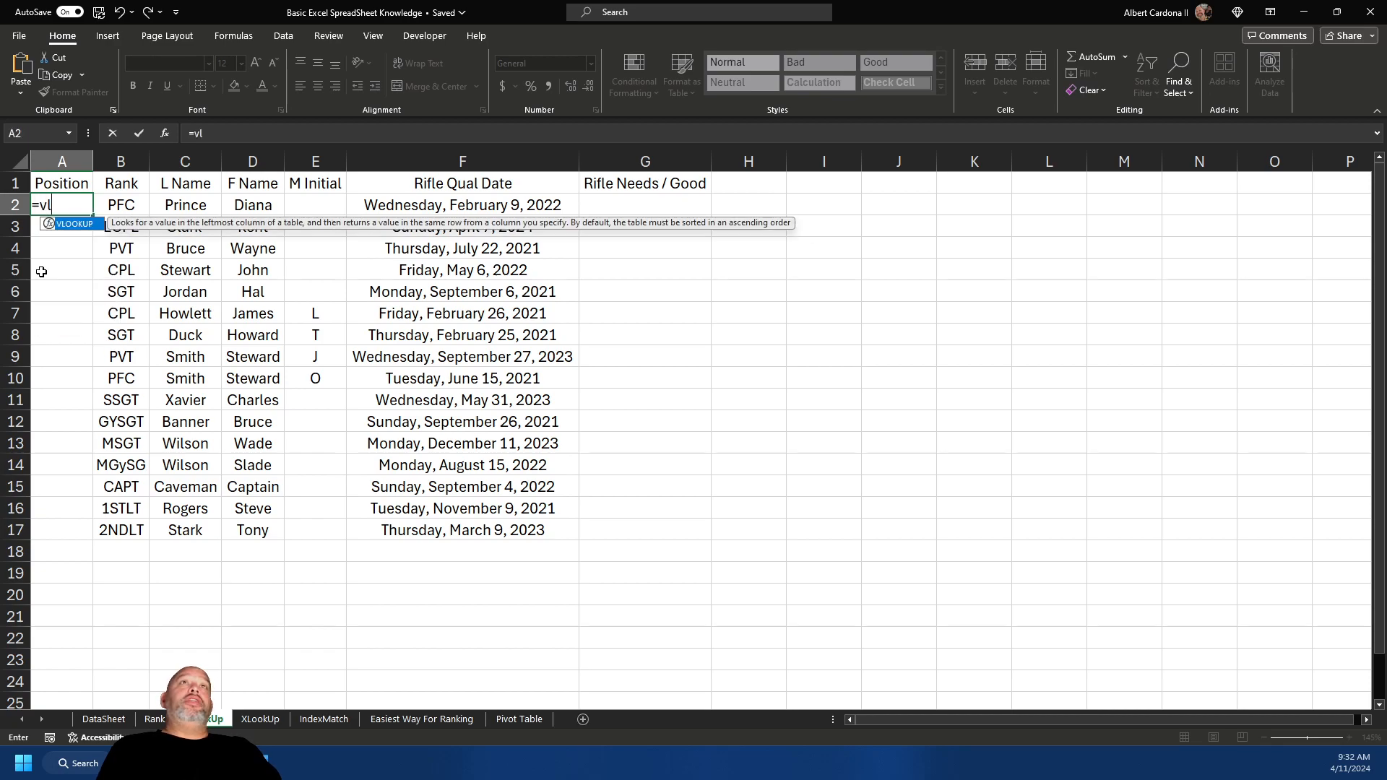
key("Tab")
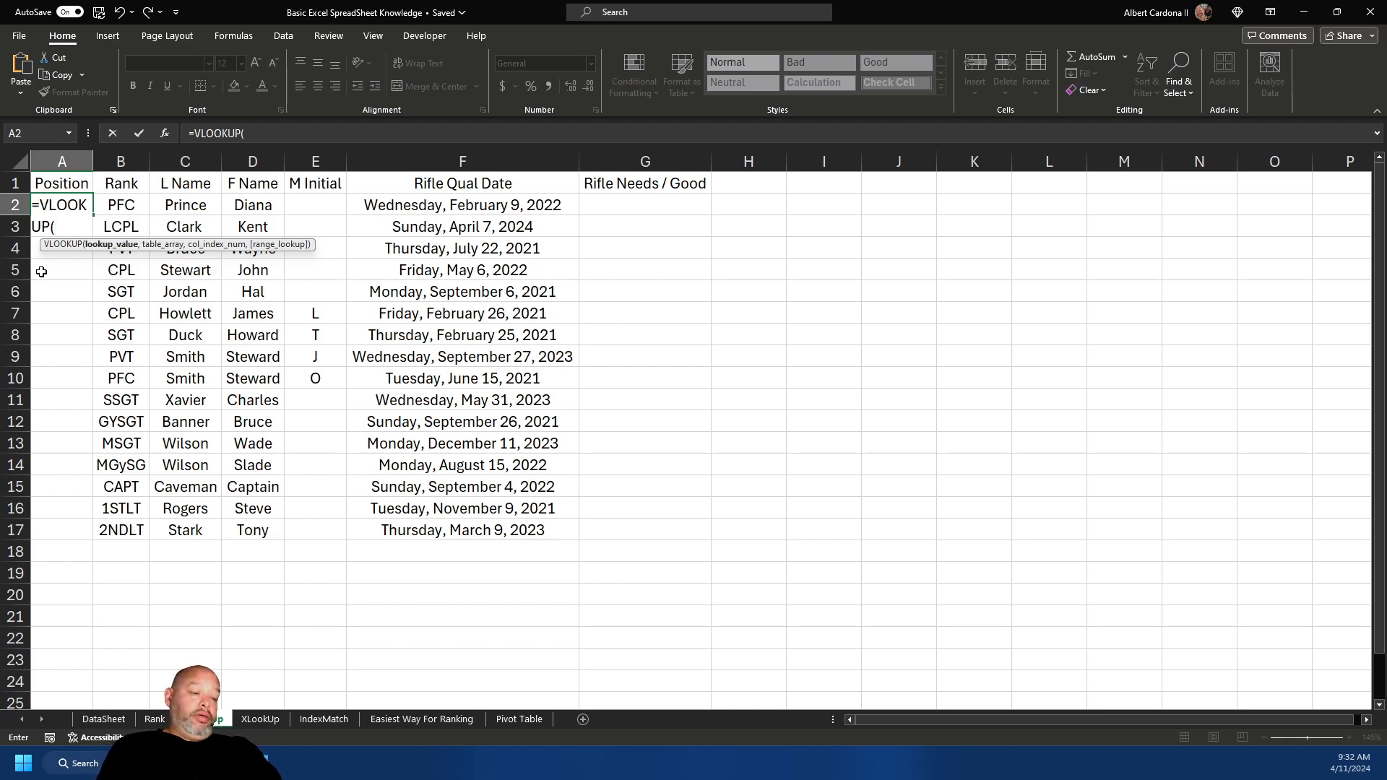
type(",b2")
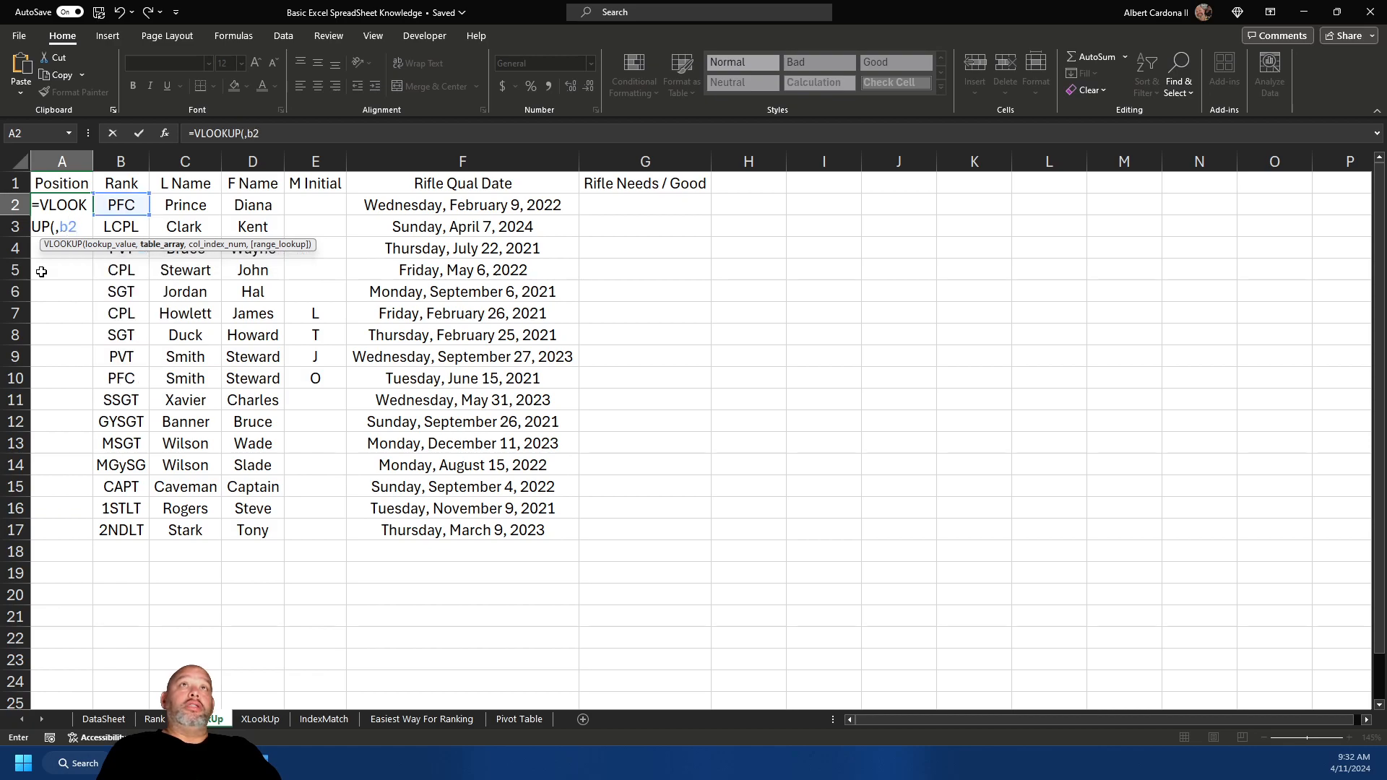
key("BackSpace")
key("BackSpace")
key("BackSpace")
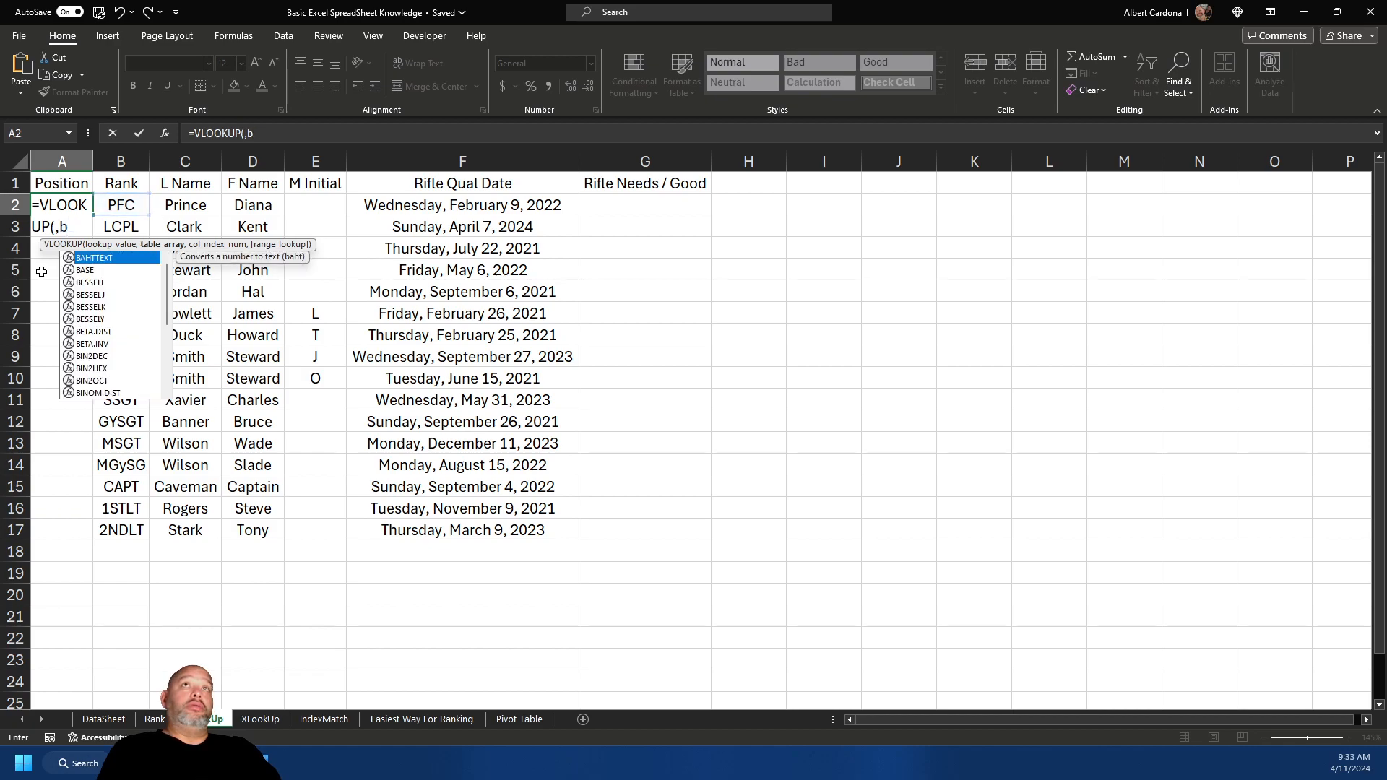
type("b2,")
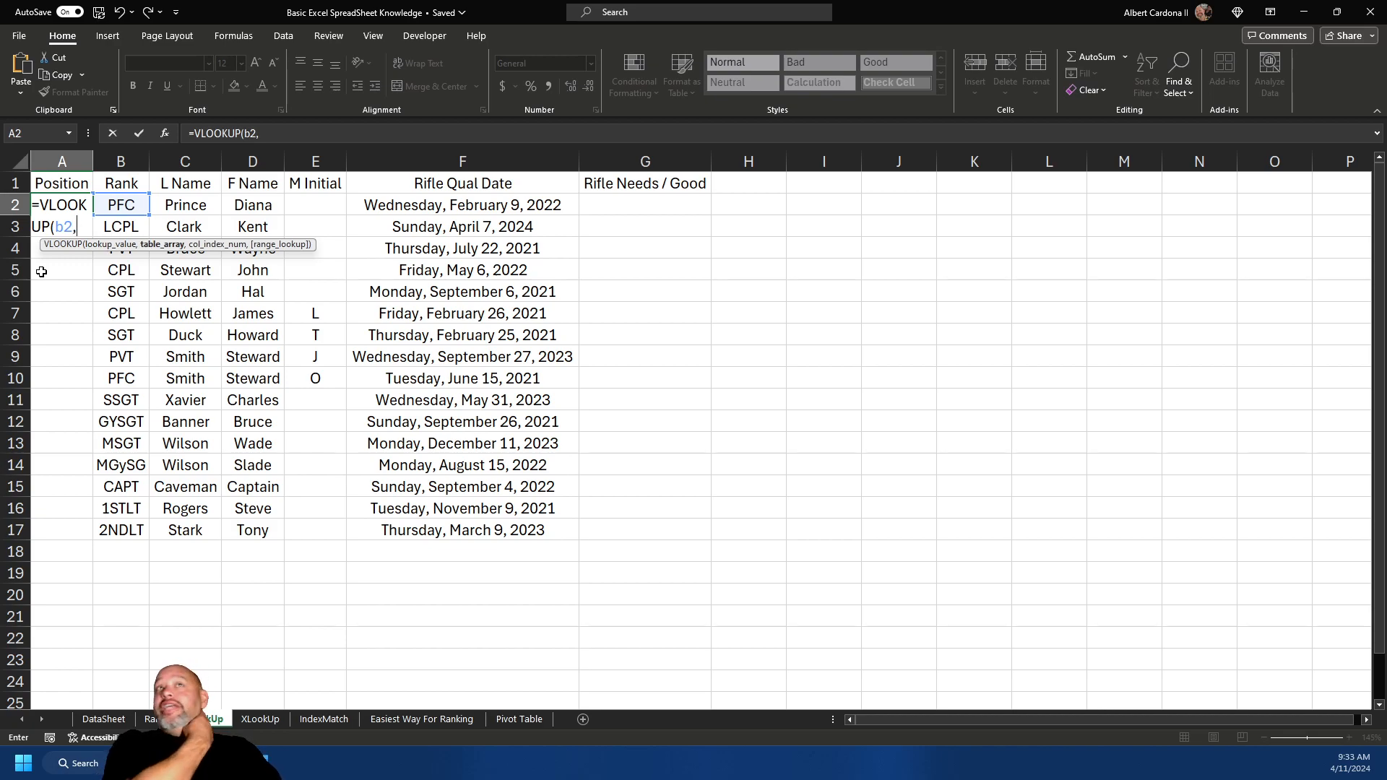
left_click(153, 719)
left_click_drag(439, 176, 551, 178)
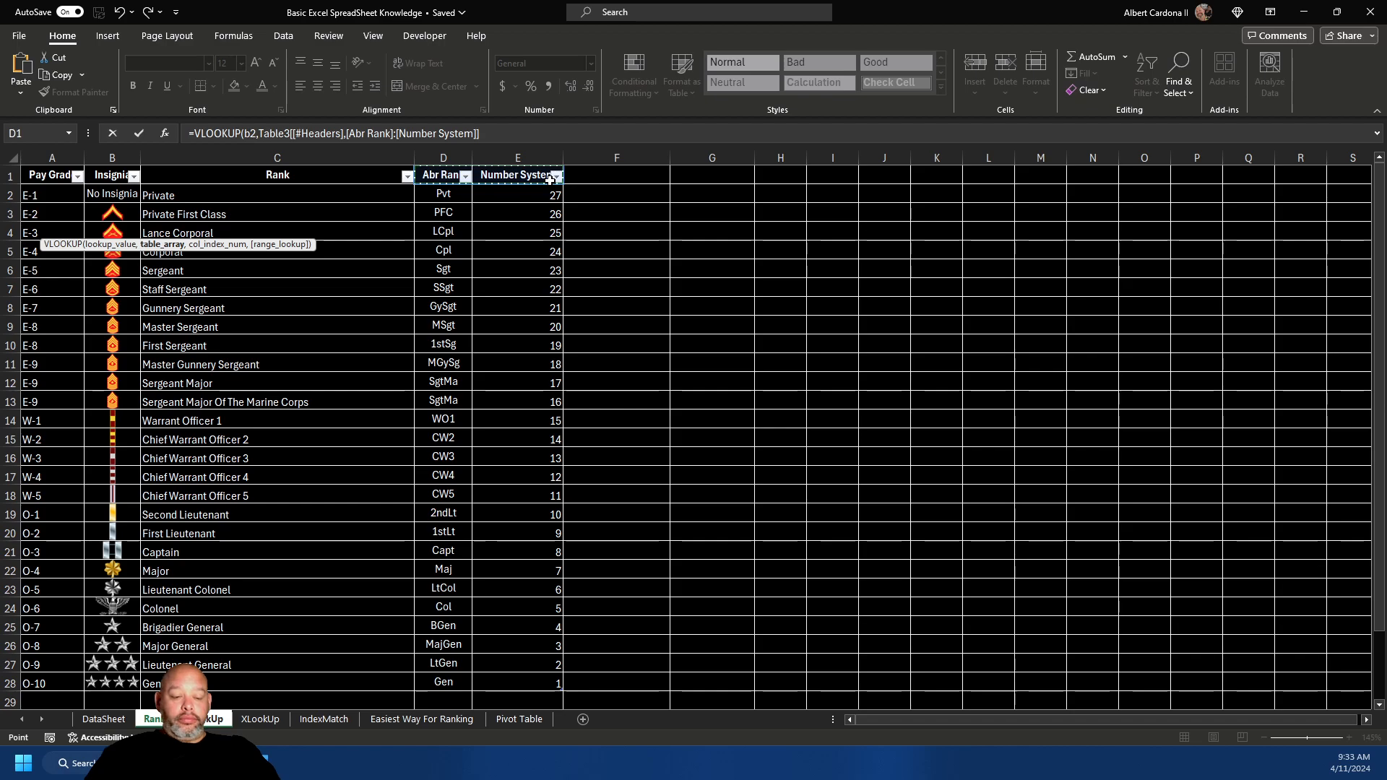
left_click_drag(551, 179, 556, 684)
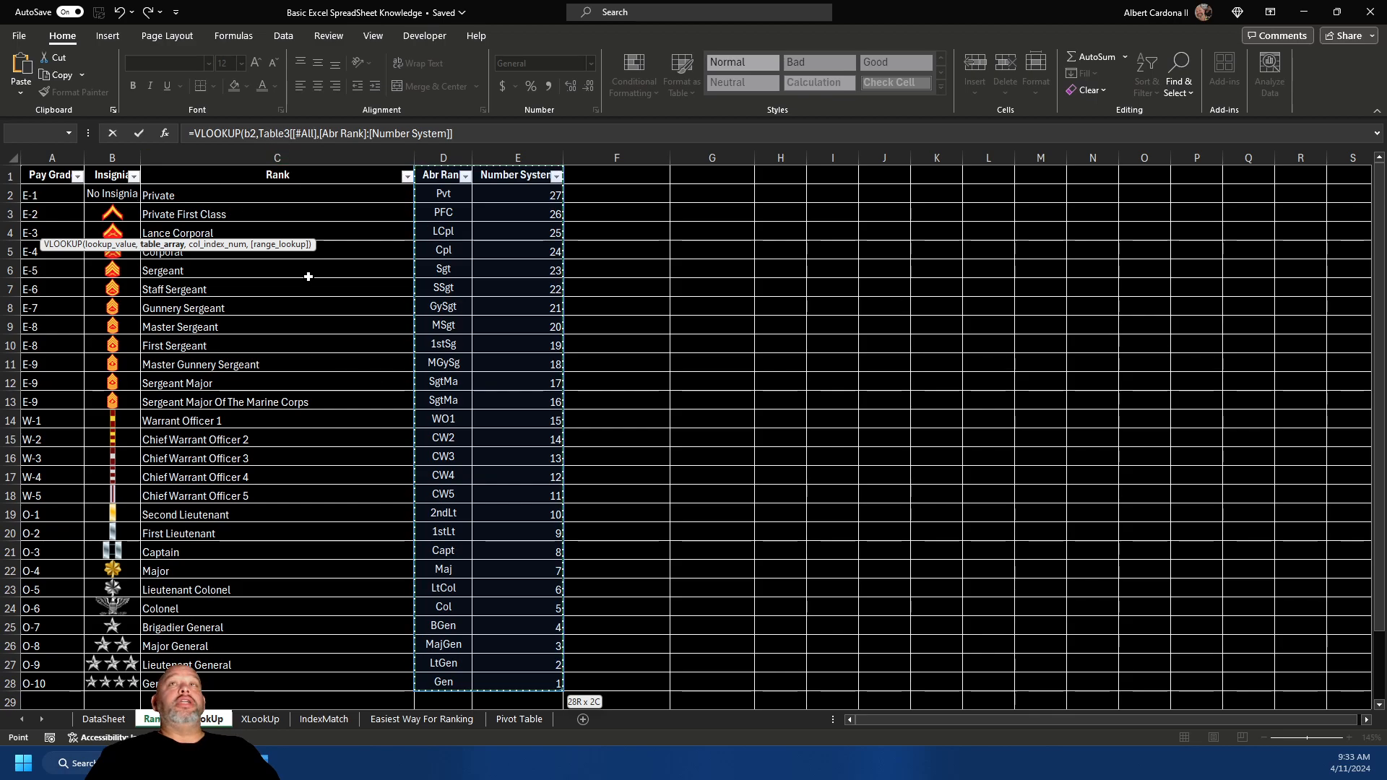
key("Escape")
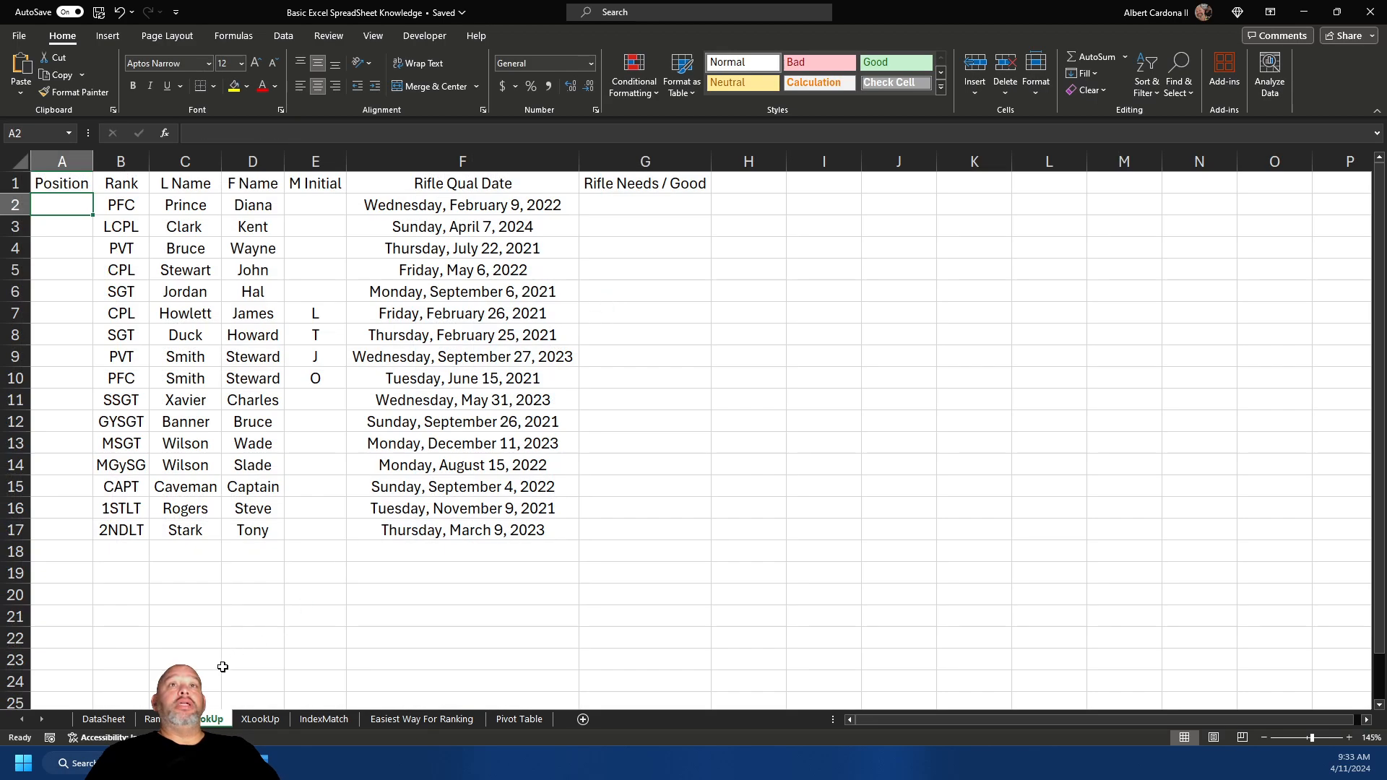
- Convert the Rank sheet's rank table to a normal range and return to the VLookUp sheet
key("ctrl+Page_Up")
left_click(286, 260)
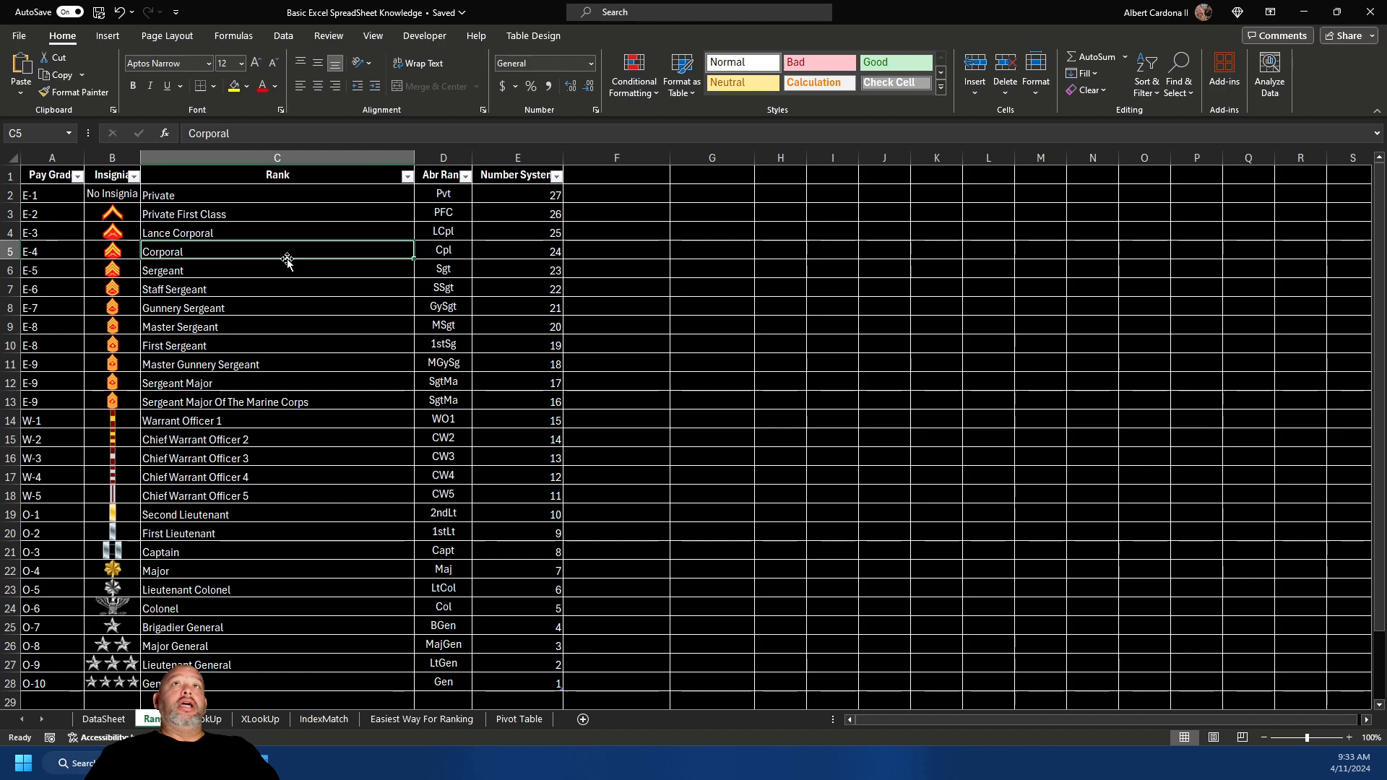
right_click(298, 248)
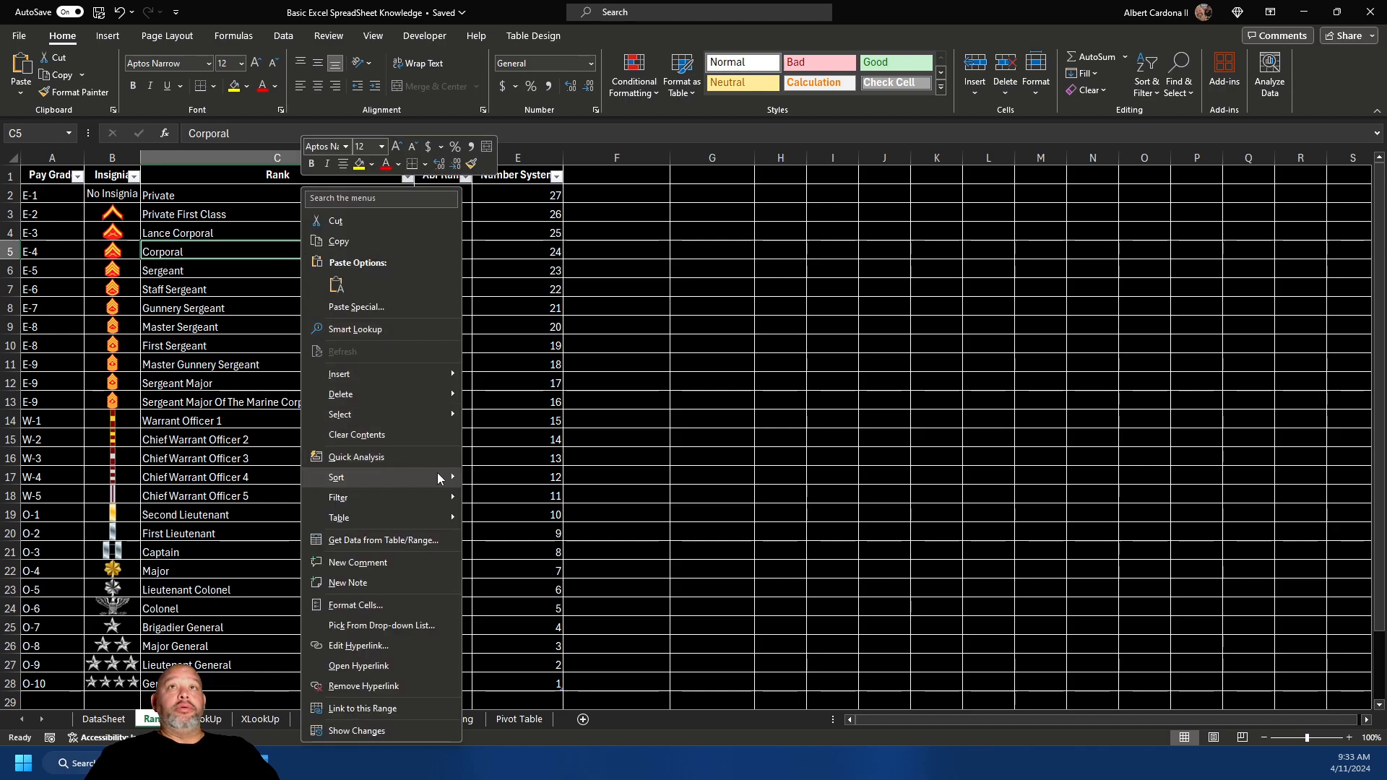
mouse_move(386, 515)
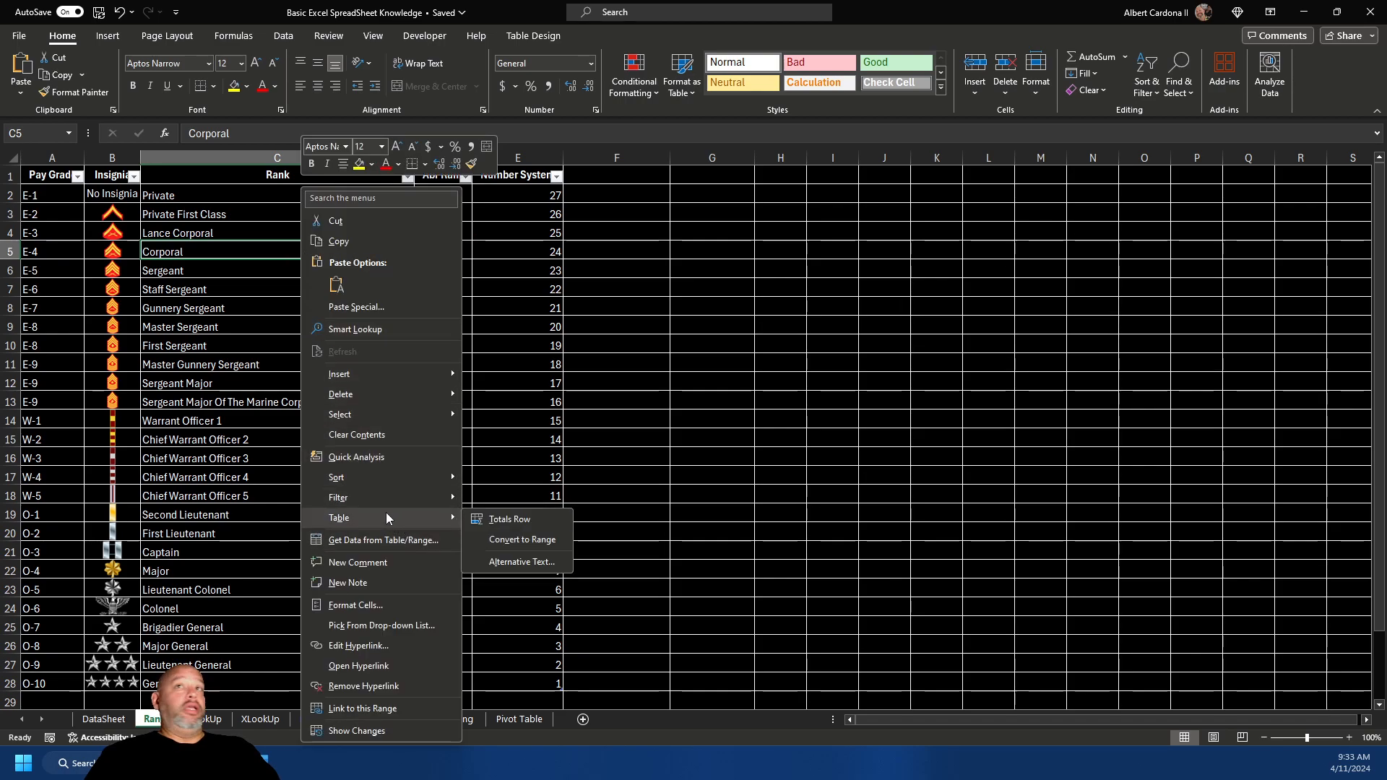
left_click(535, 537)
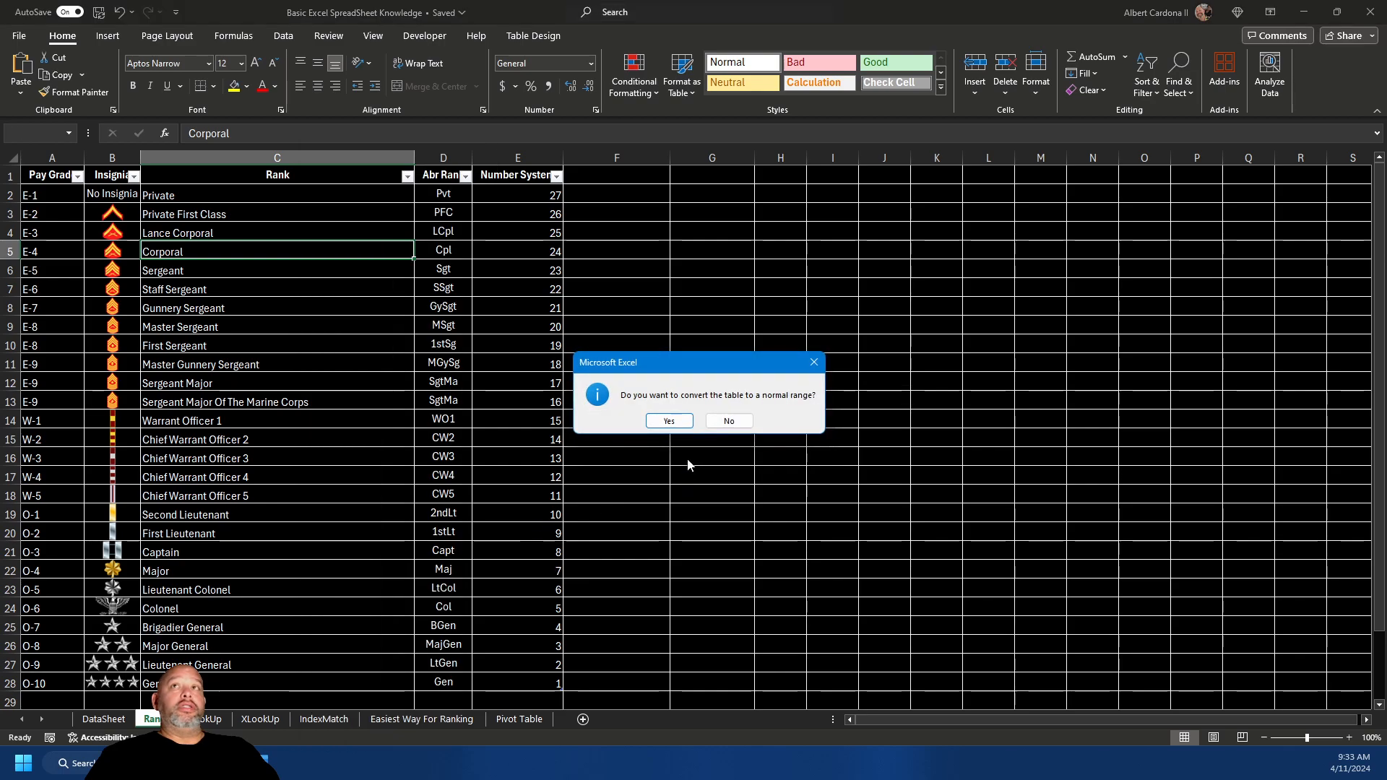
left_click(668, 420)
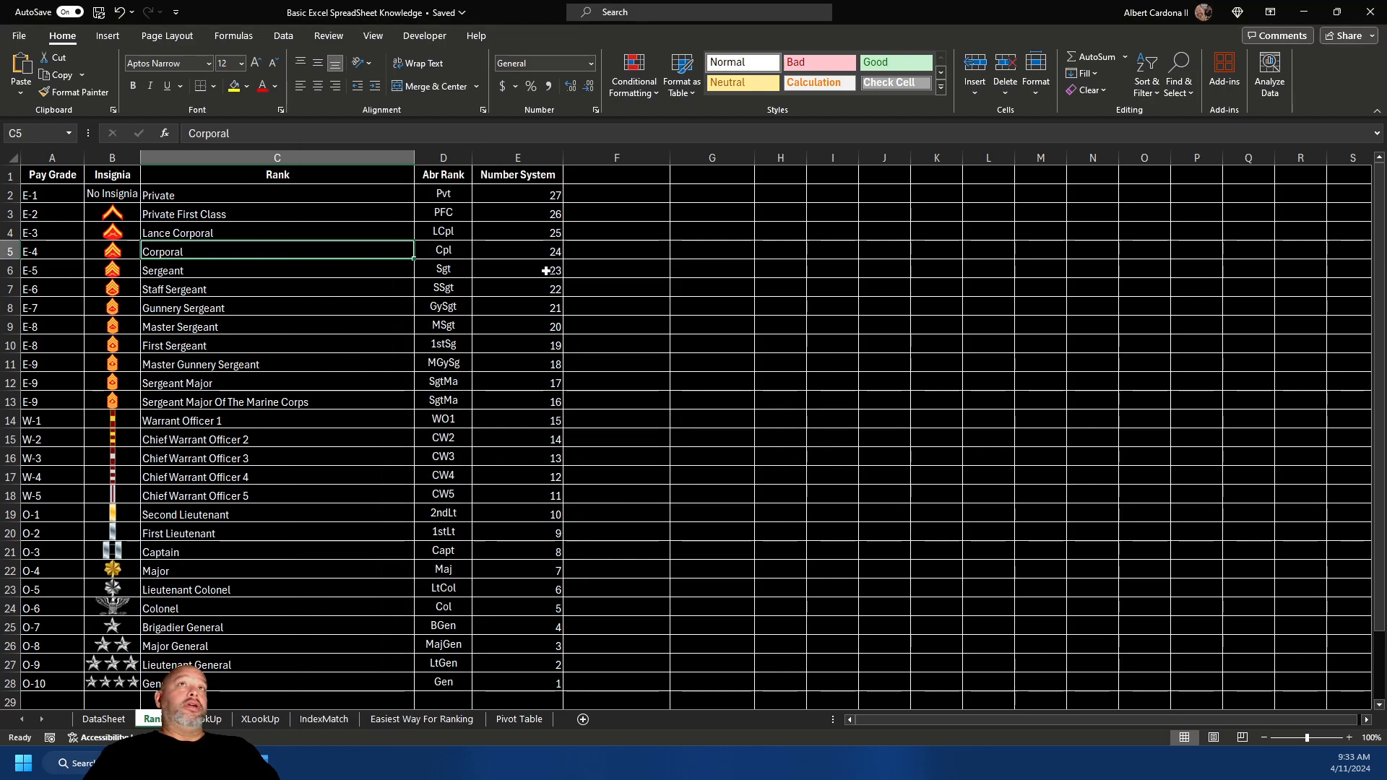
left_click(209, 718)
- Enter =VLOOKUP(B2,Rank!D1:$E$28,2,FALSE) in A2, returning 26 for the PFC rank
type("=vl")
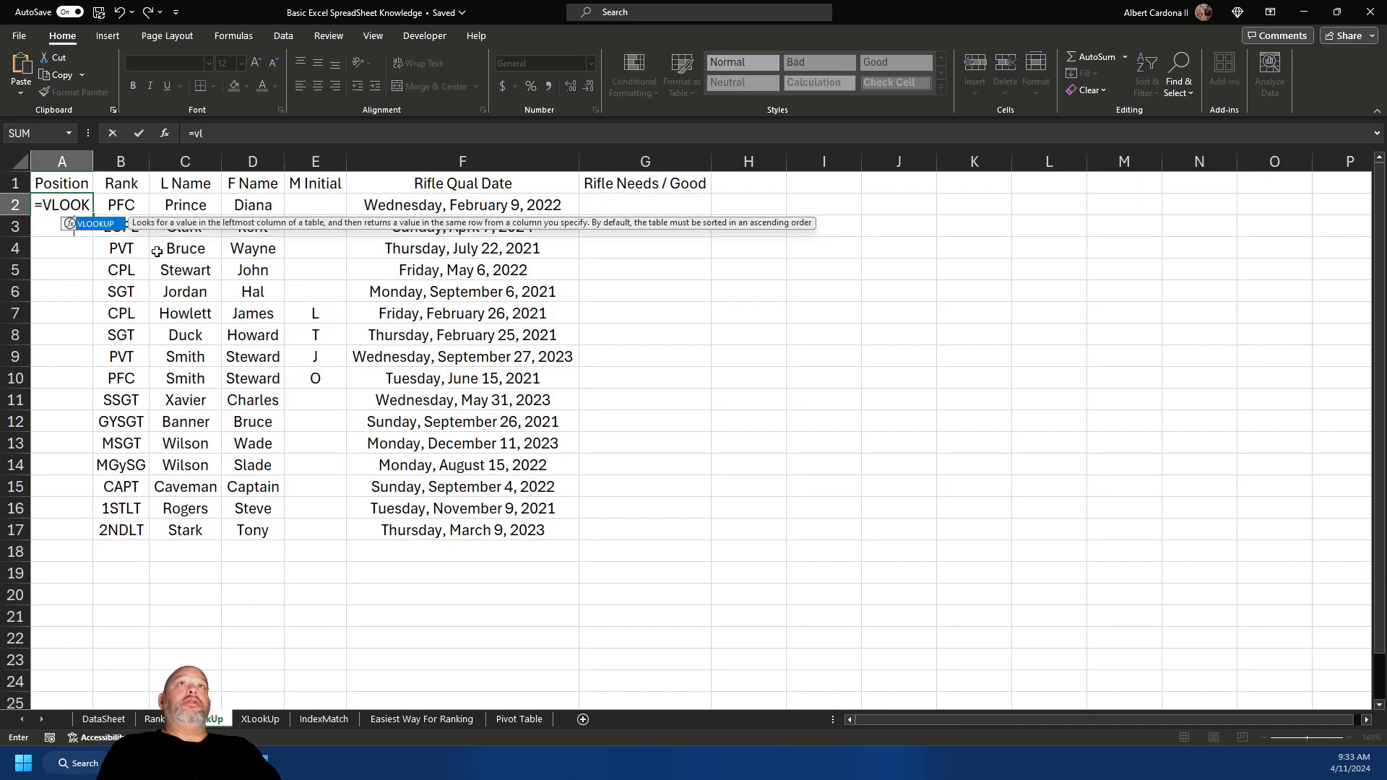
key("Tab")
type("b2,")
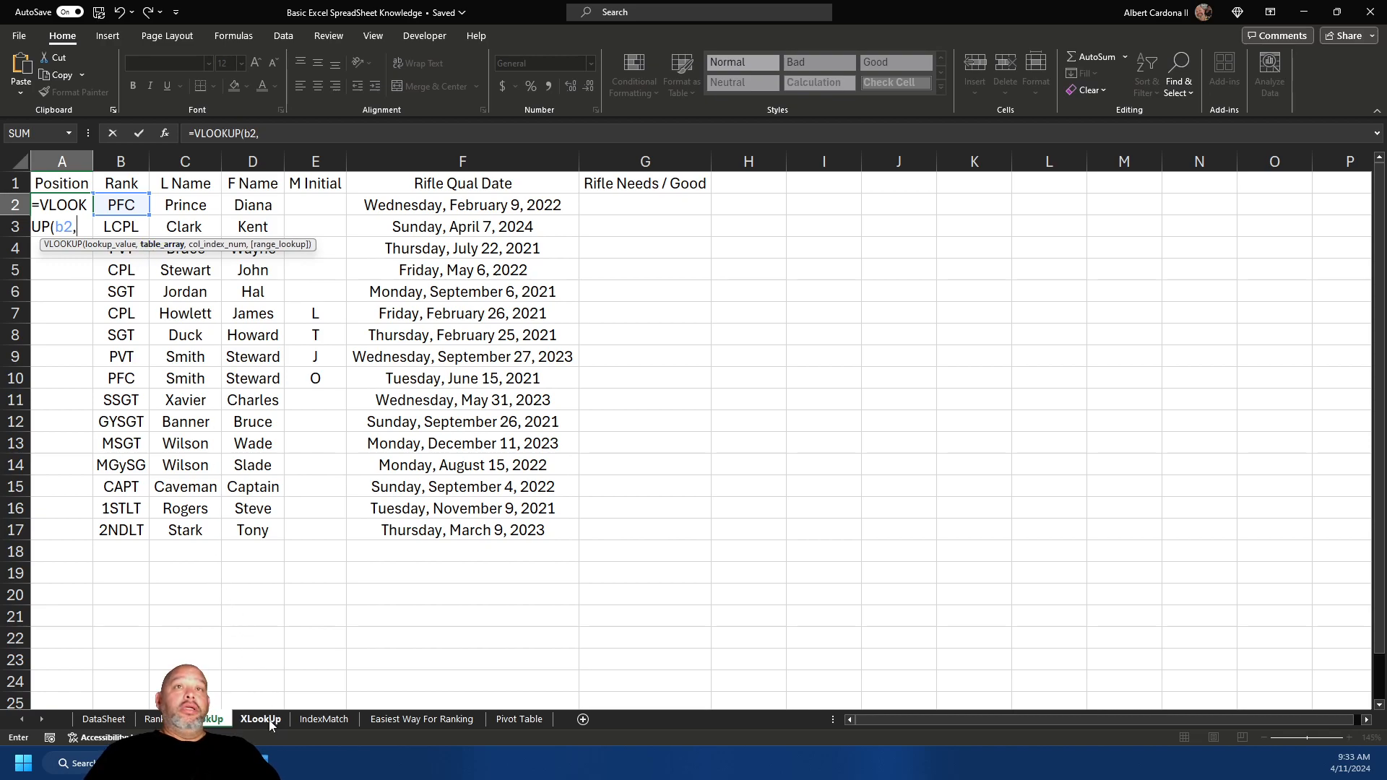
left_click(152, 719)
left_click_drag(453, 184, 518, 175)
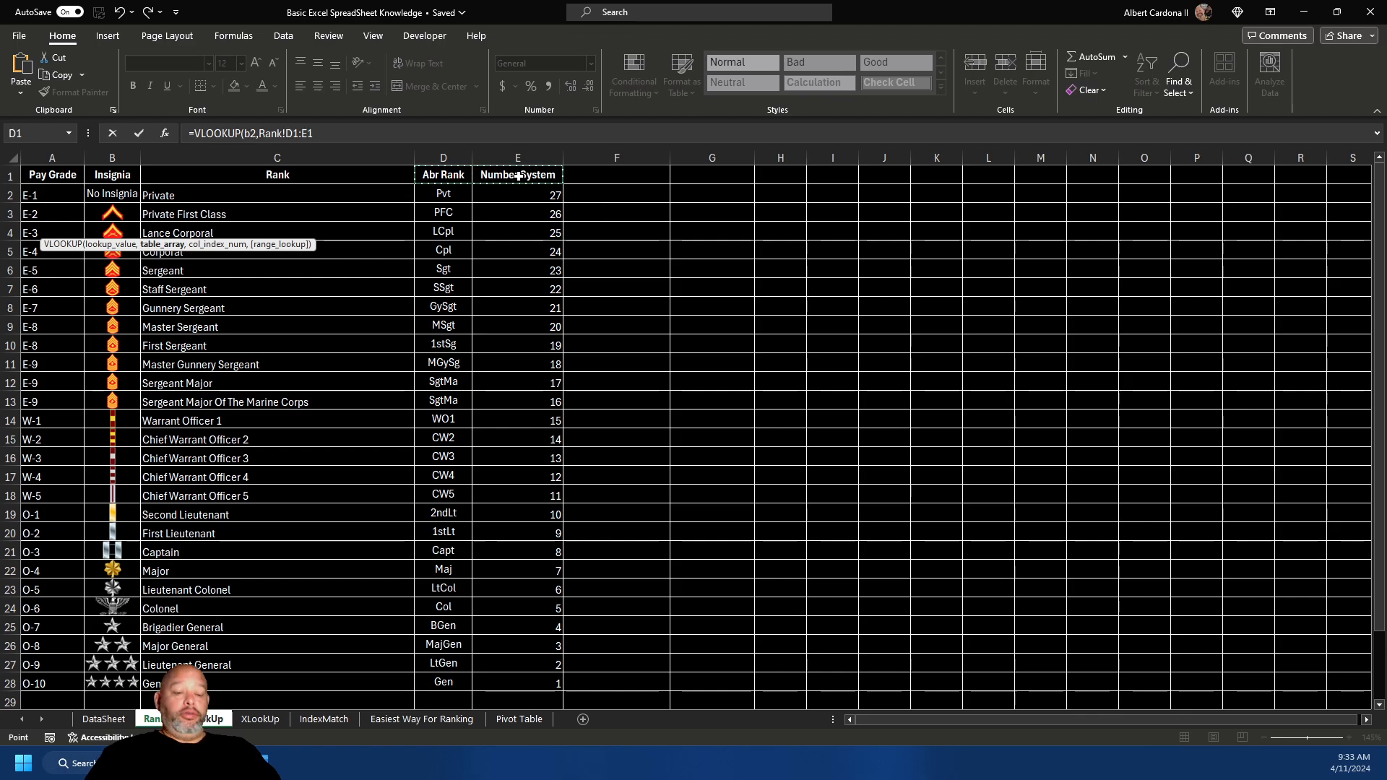
key("ctrl+shift+Down")
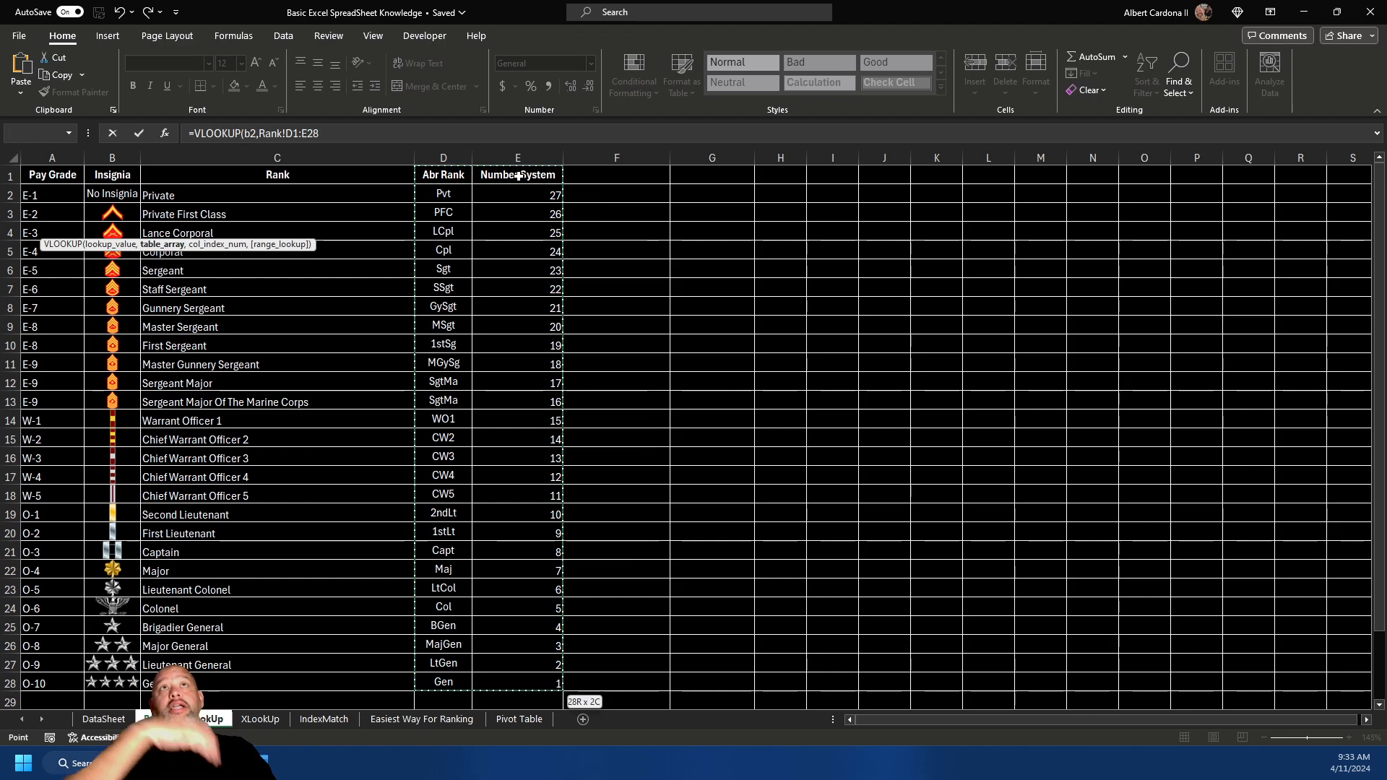
left_click(303, 132)
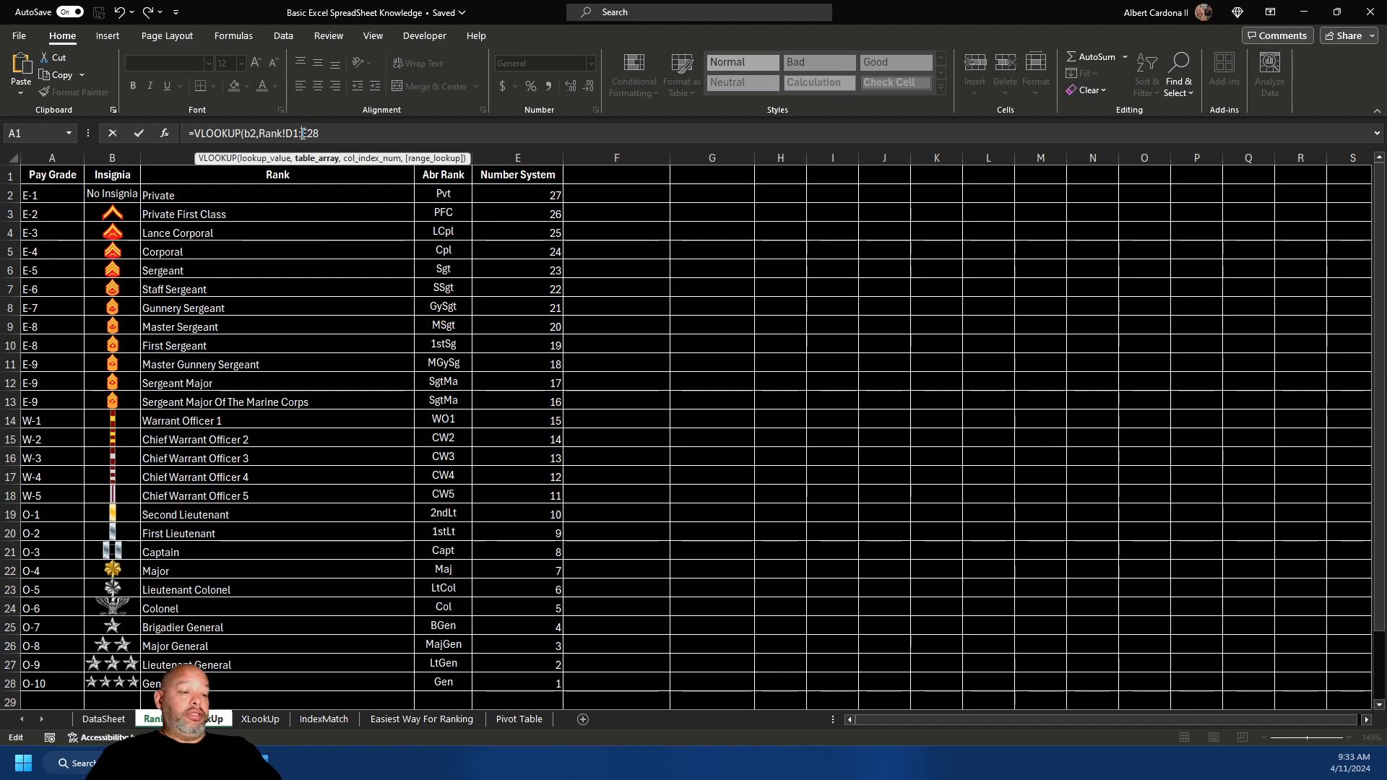
key("F4")
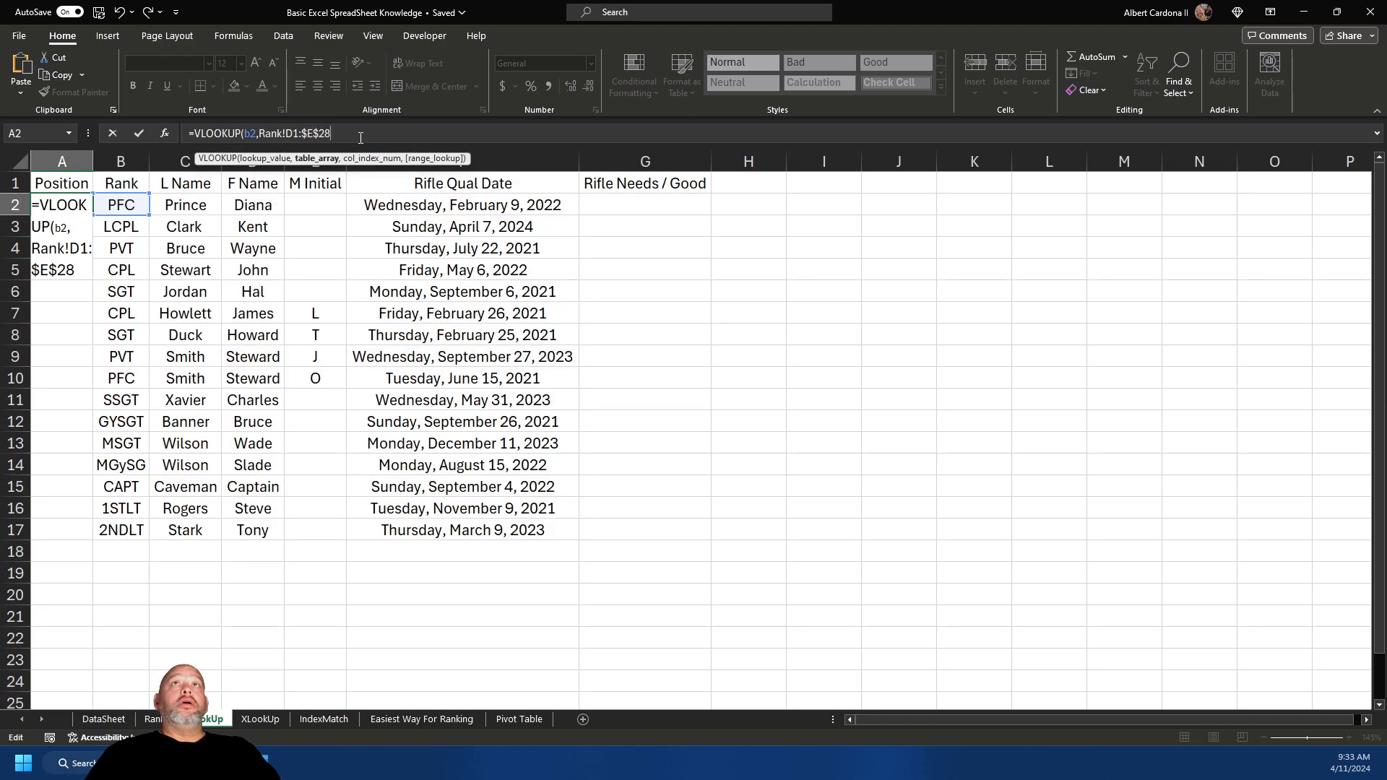
type(",2")
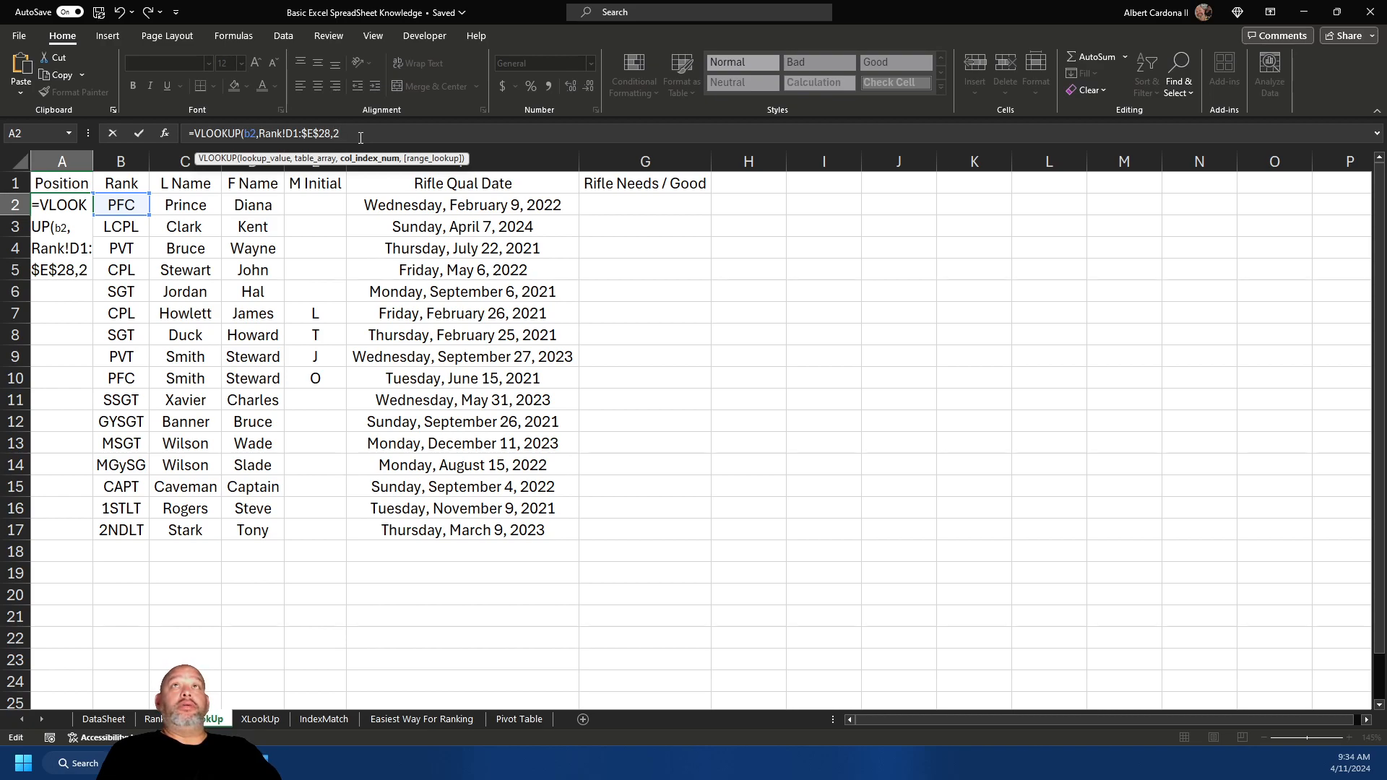
key("BackSpace")
type(",")
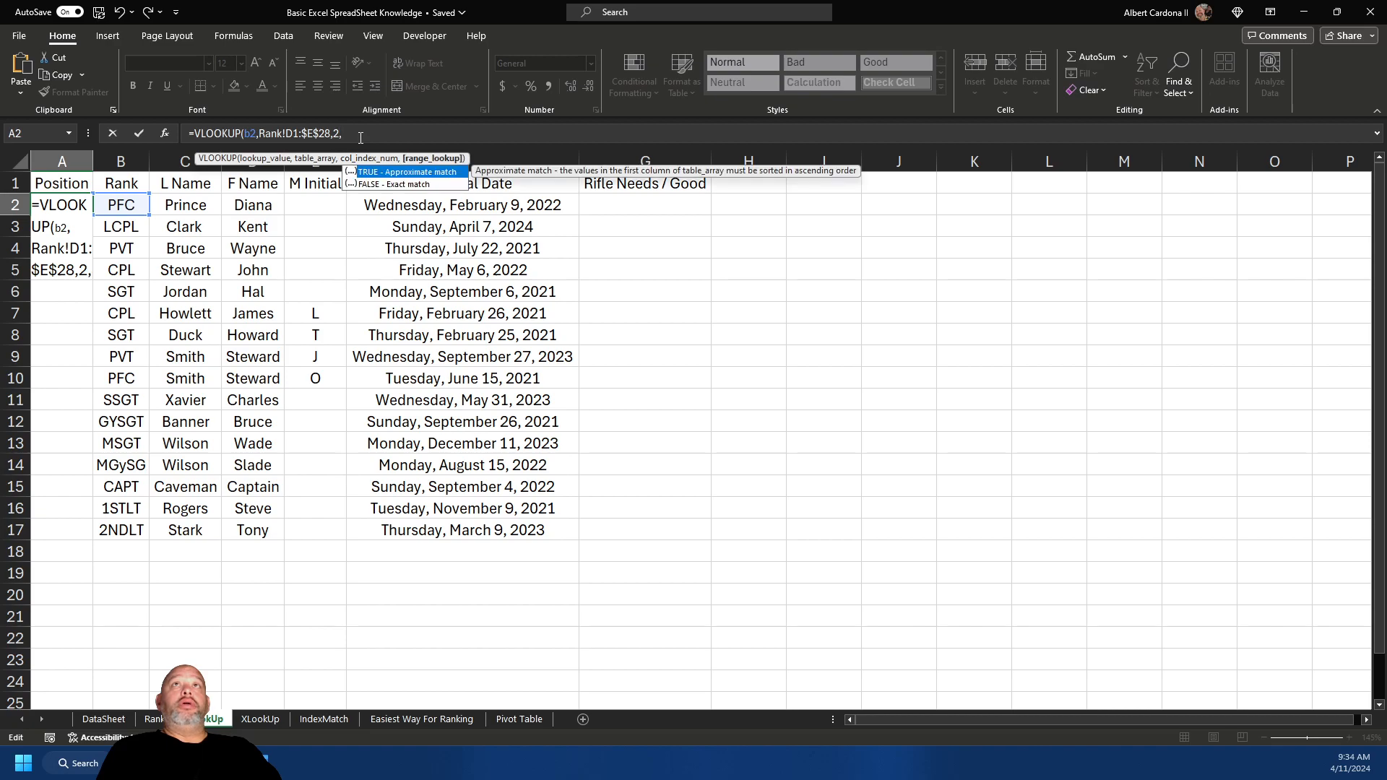
type("false)")
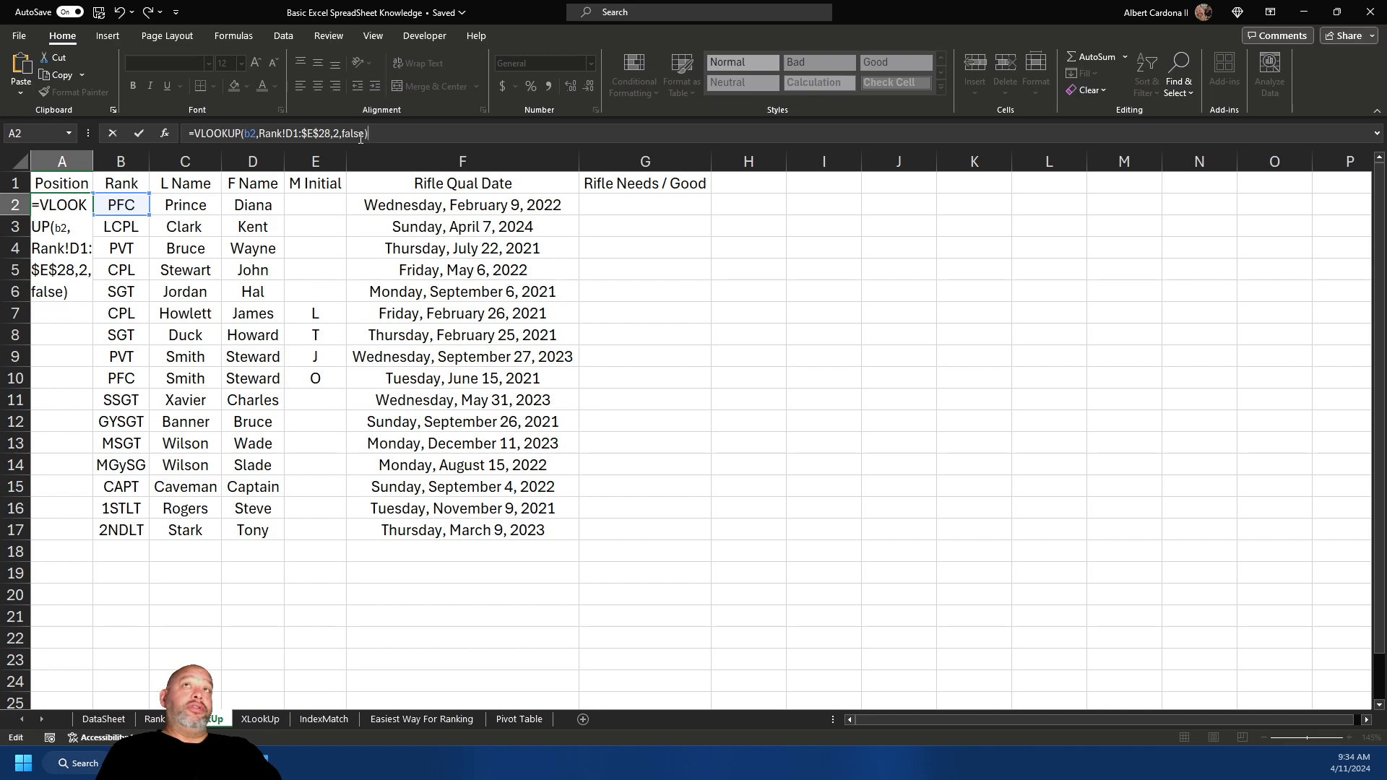
key("Return")
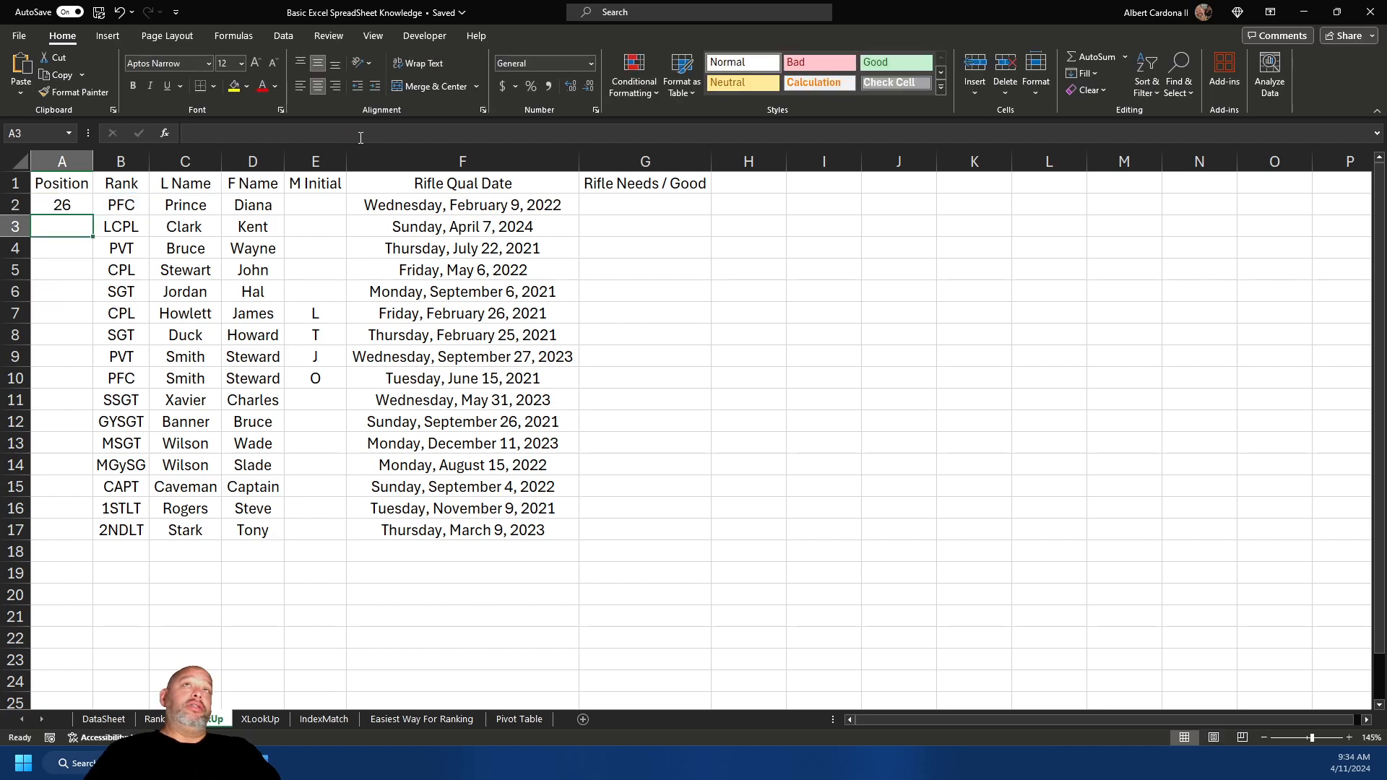
- Lock the lookup range as Rank!$D$1:$E$28 and fill the VLOOKUP down A2:A17
left_click(78, 210)
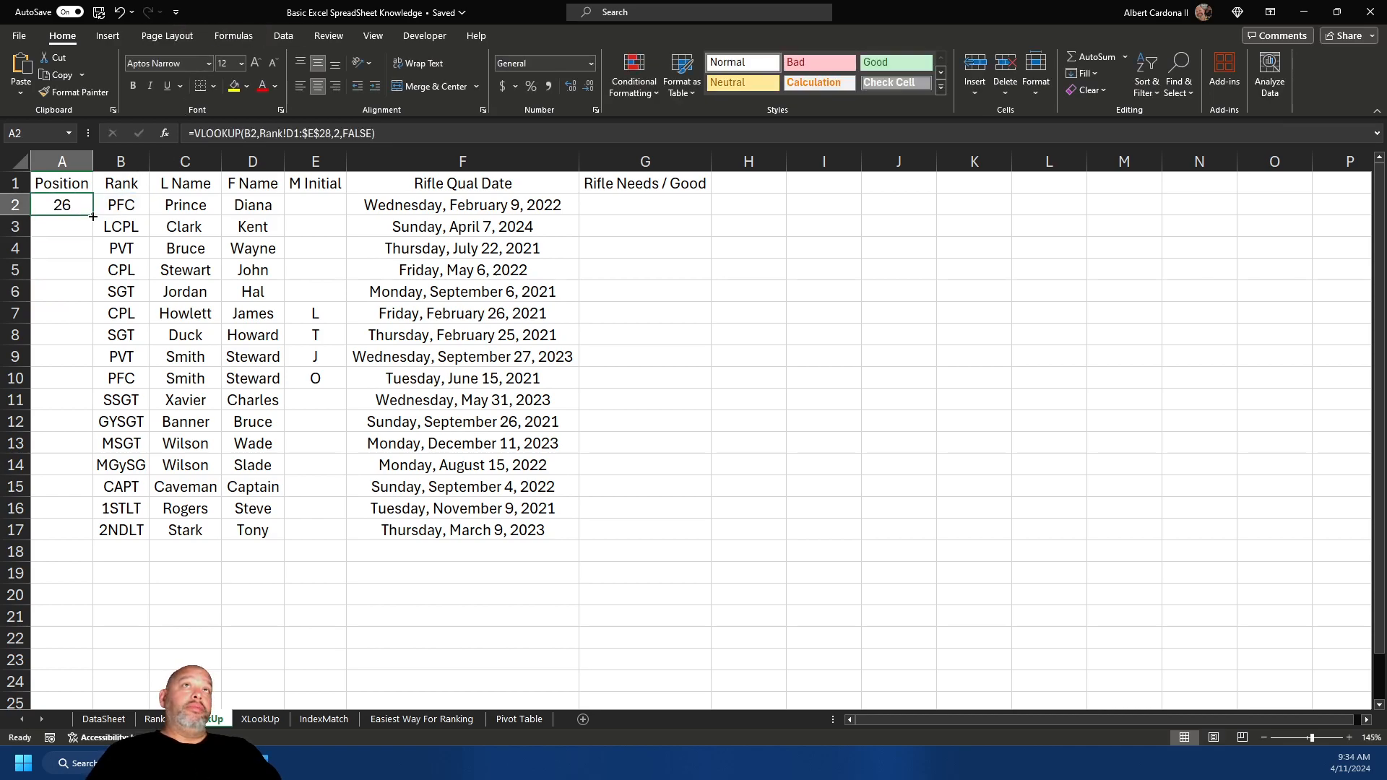
double_click(93, 216)
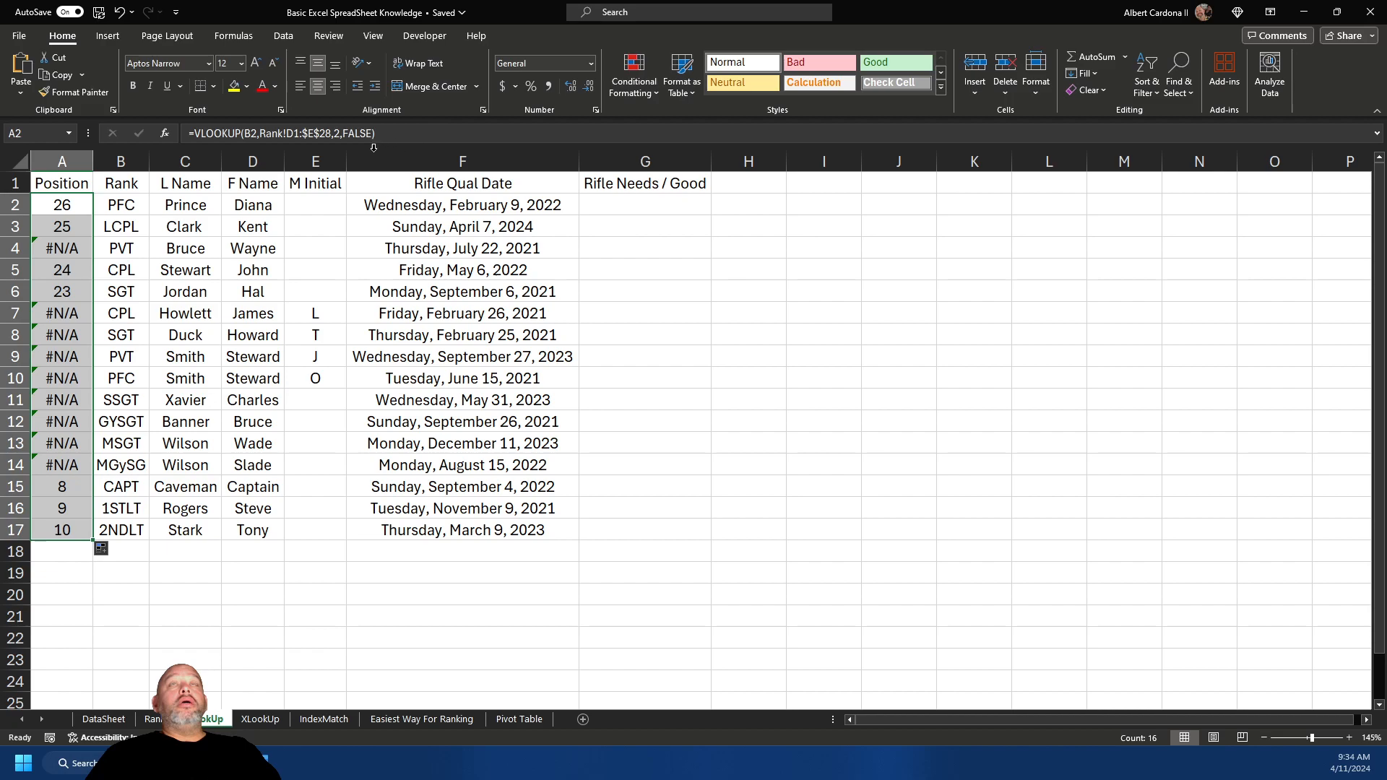
left_click(302, 134)
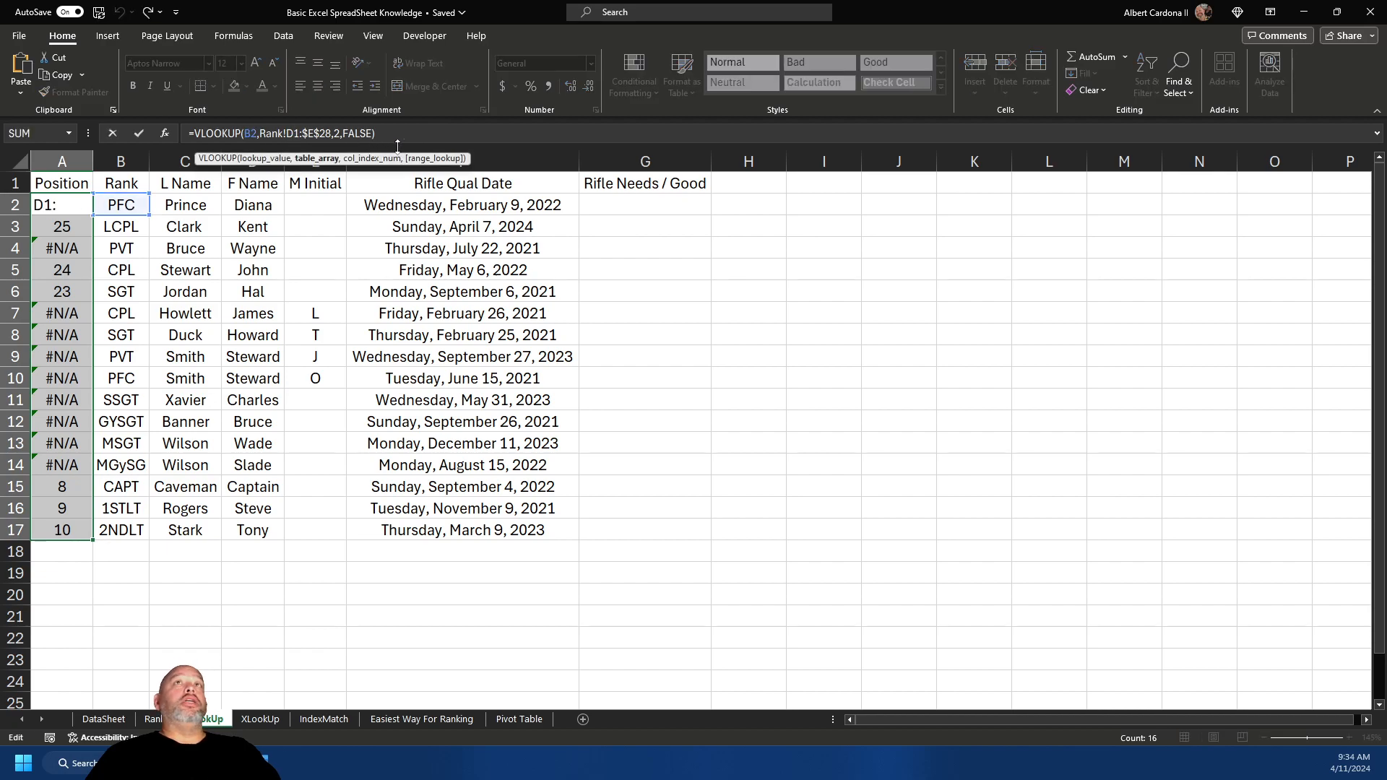
key("F4")
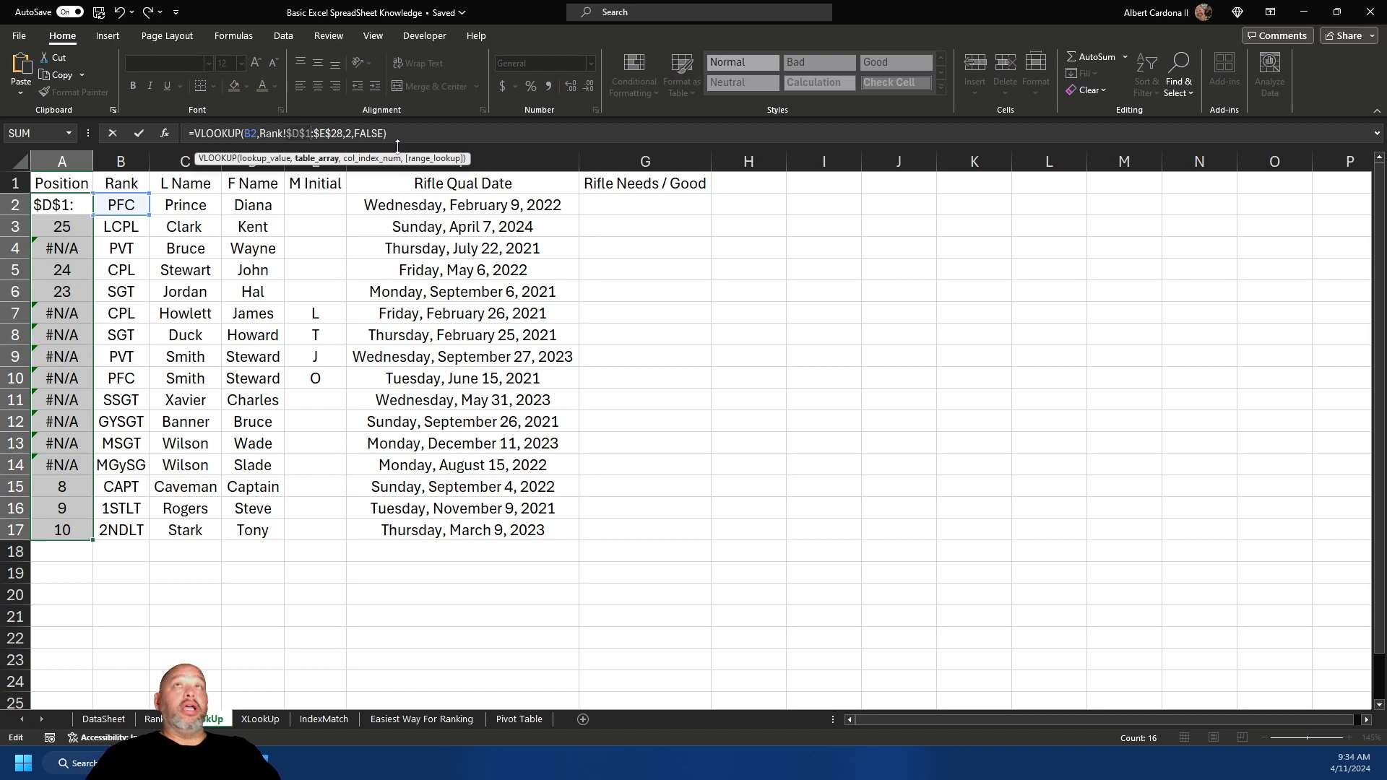
key("Return")
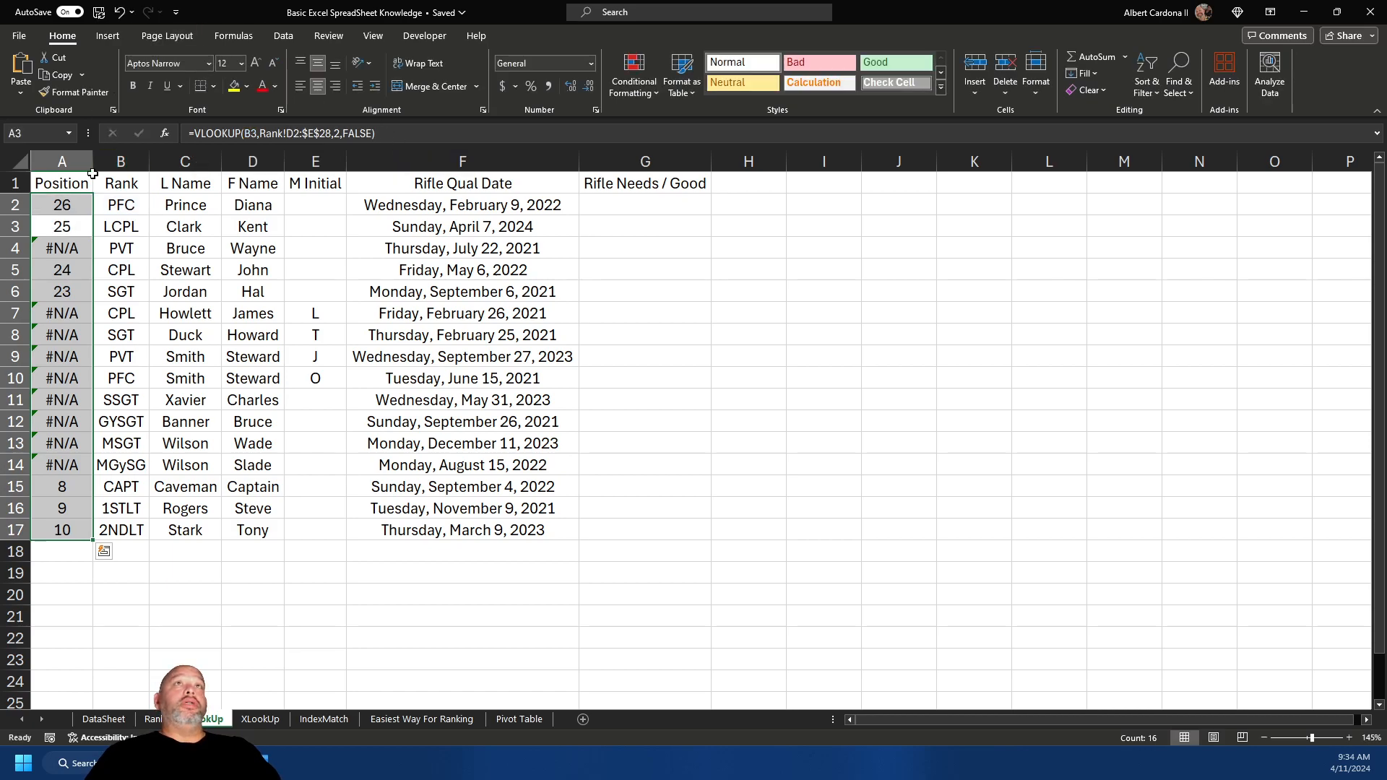
left_click(75, 203)
double_click(93, 216)
left_click(65, 196)
double_click(93, 215)
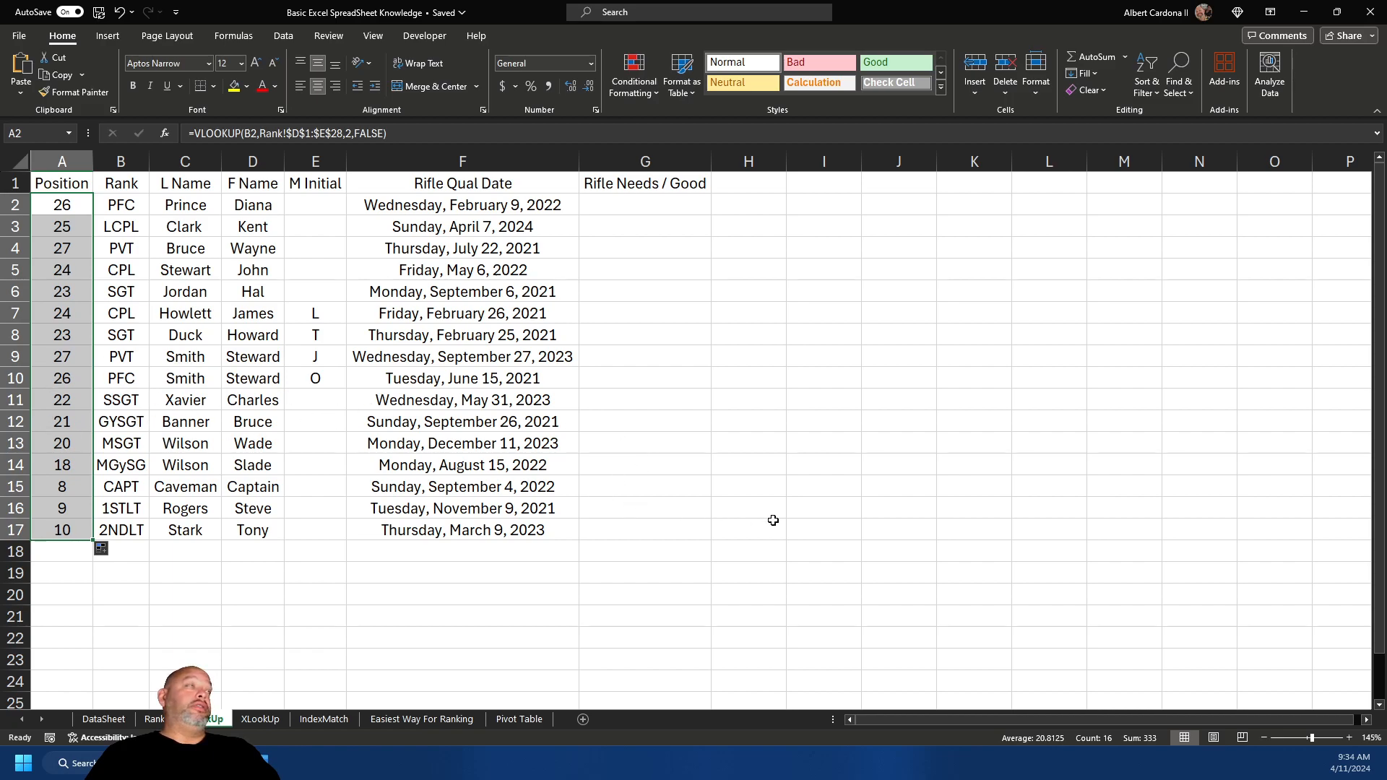
left_click(146, 565)
left_click(125, 554)
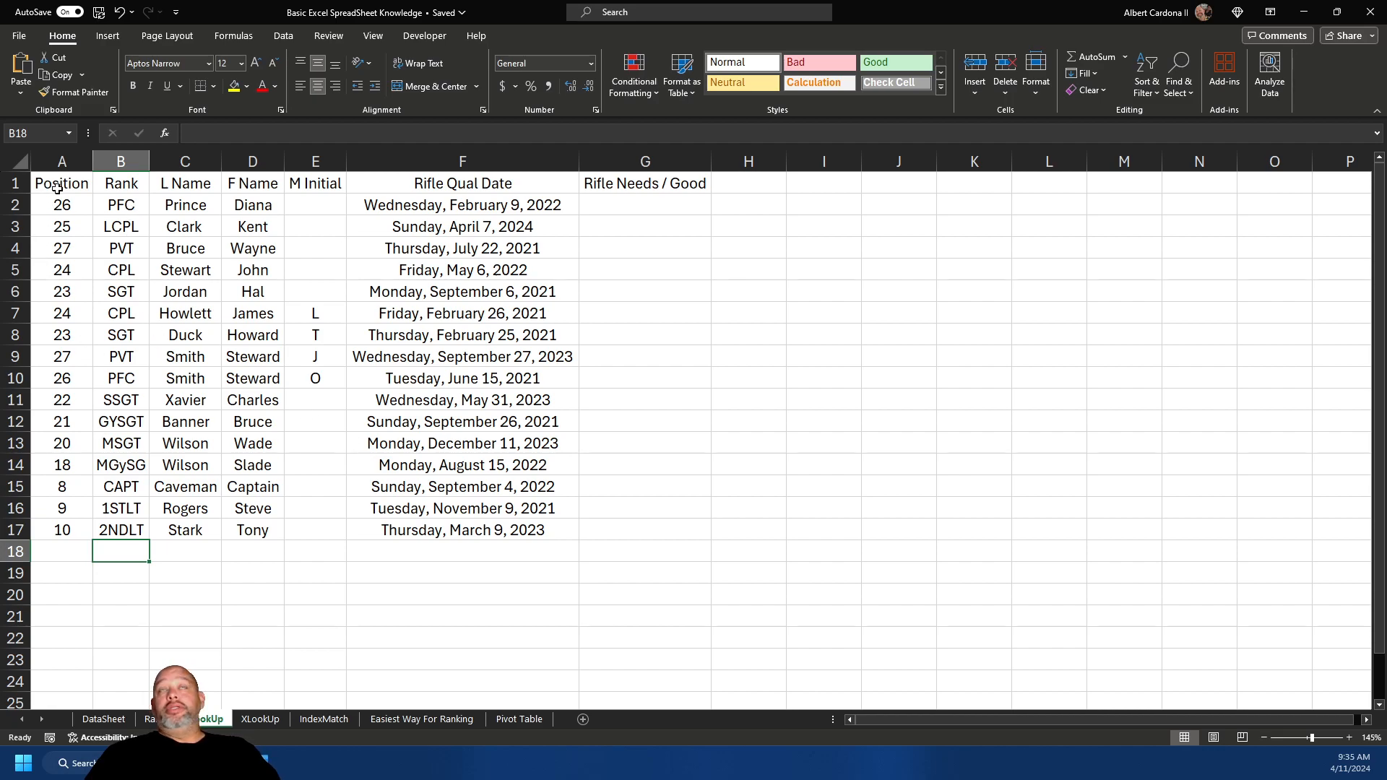
- Select A1:H17 and start a custom sort with Position, smallest to largest, as the first level
left_click_drag(62, 187, 722, 529)
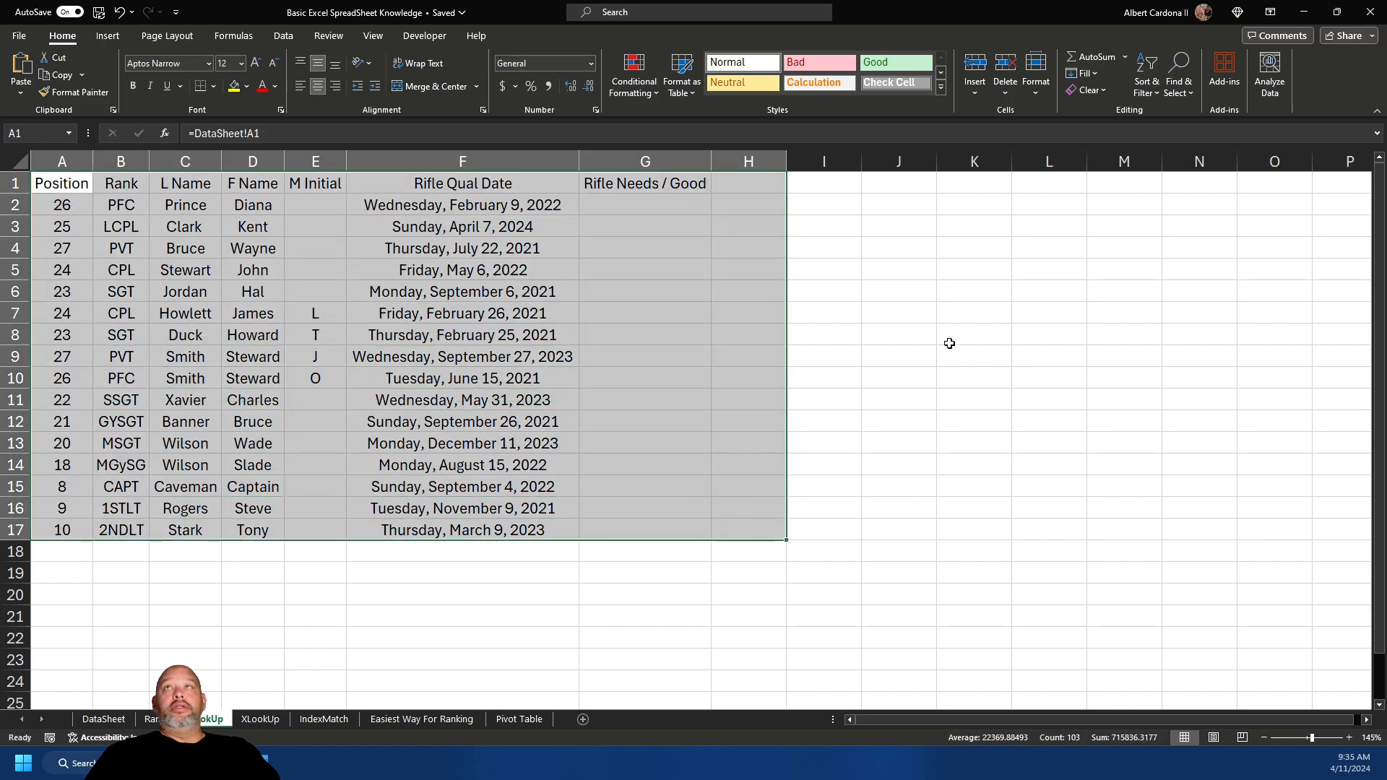
left_click(1146, 81)
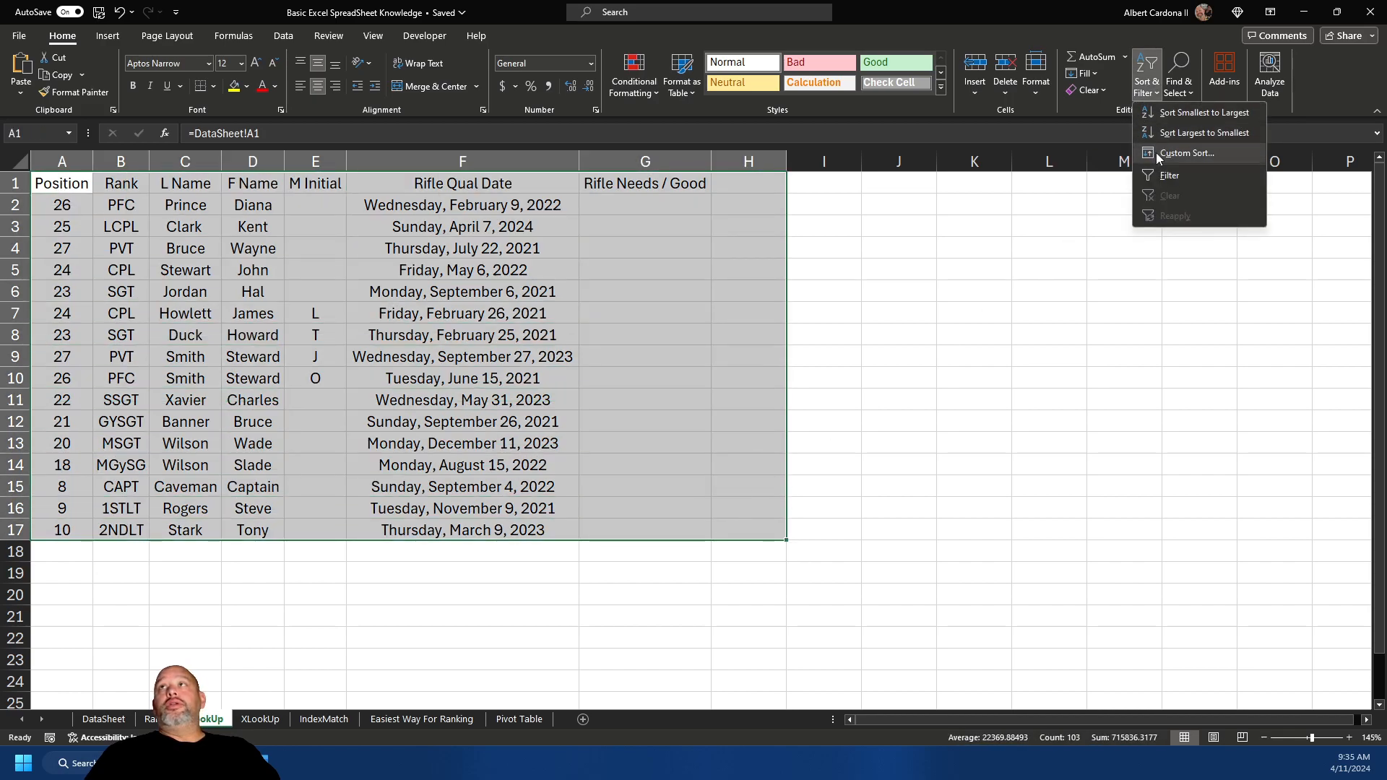
left_click(1157, 154)
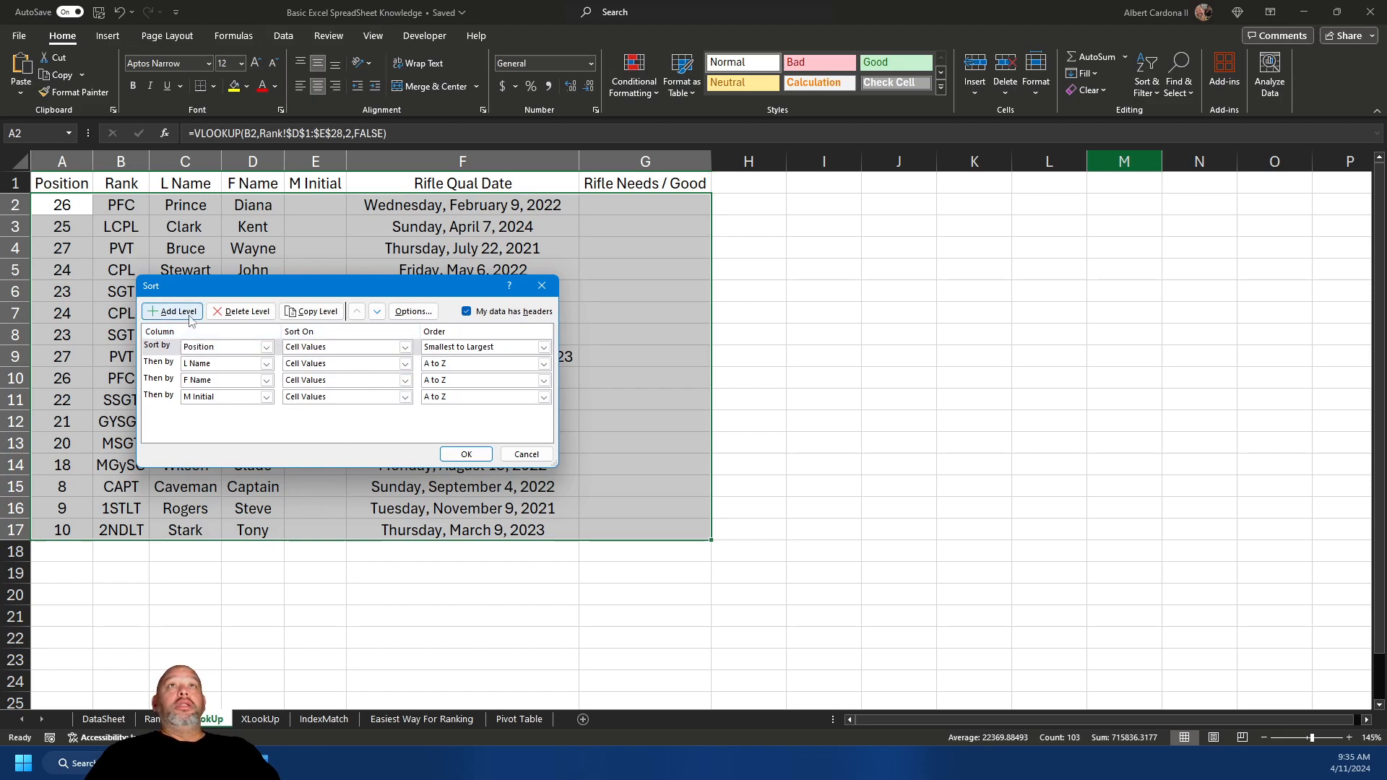
left_click(241, 312)
left_click(241, 311)
left_click(240, 311)
left_click(241, 312)
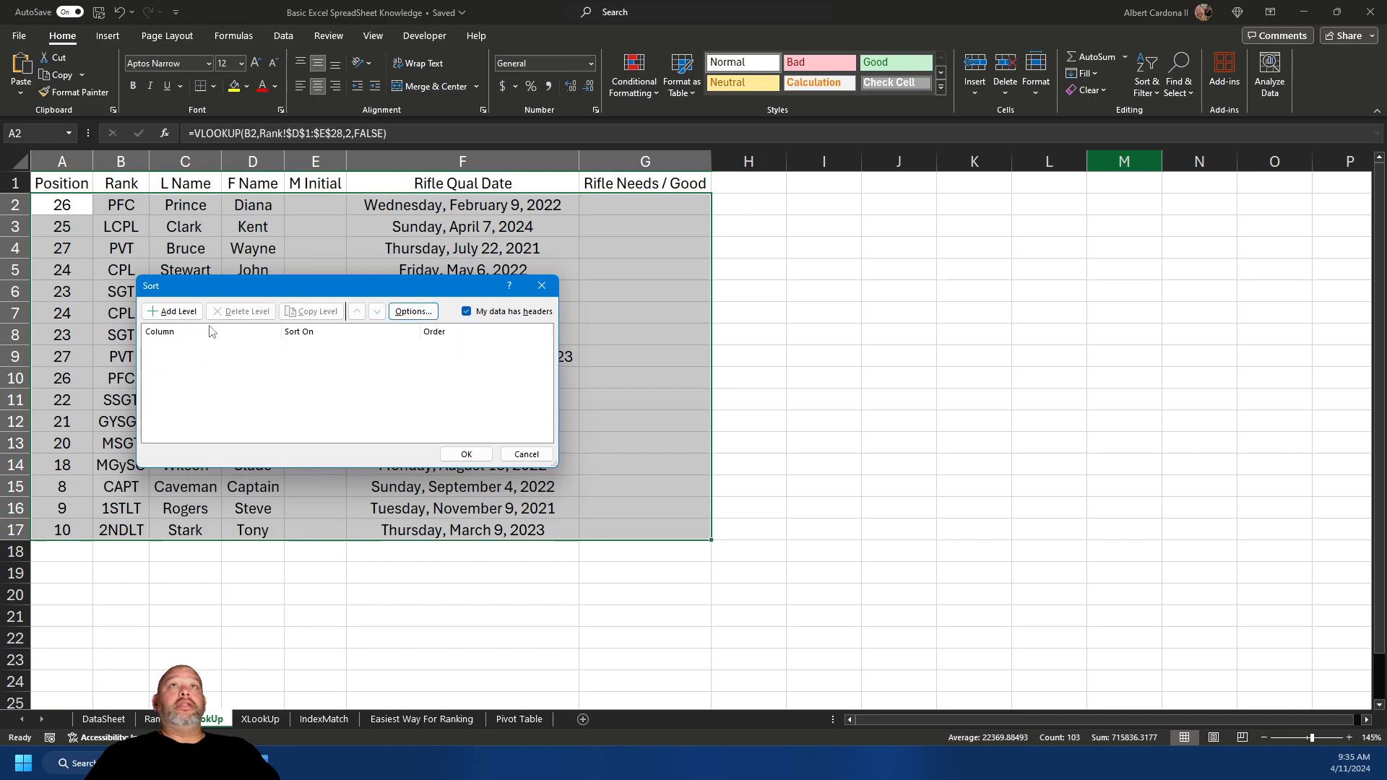
left_click(173, 311)
left_click(267, 346)
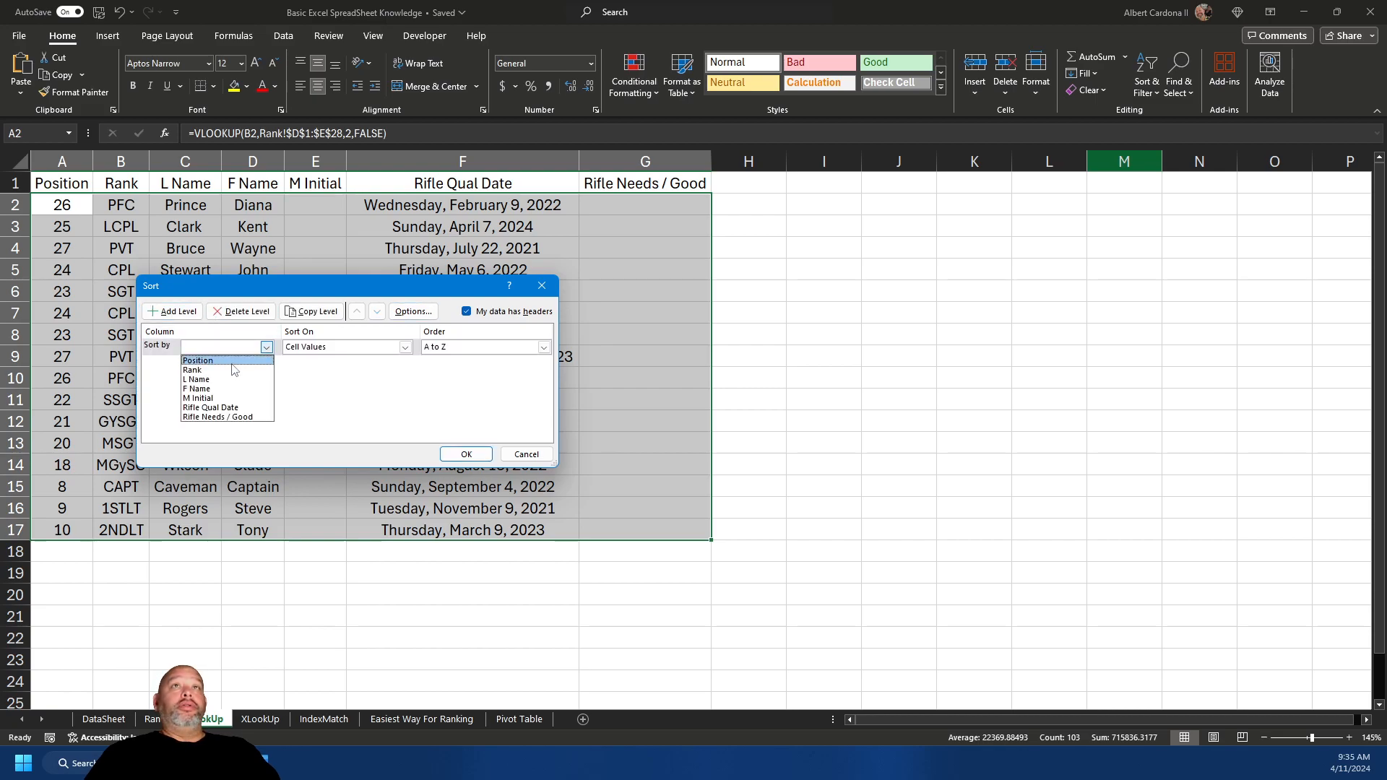
left_click(232, 363)
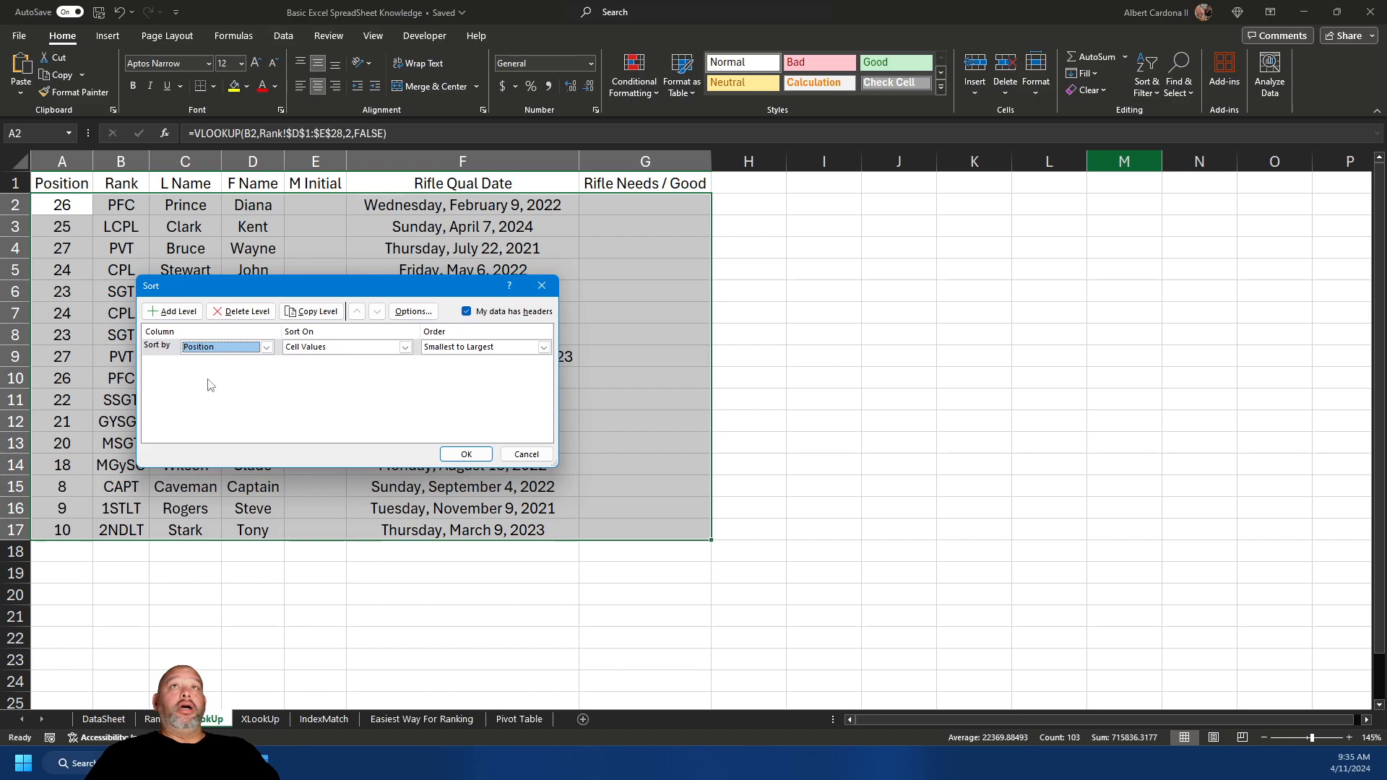
- Add L Name and F Name as the next sort levels and apply the sort
left_click(174, 312)
left_click(267, 363)
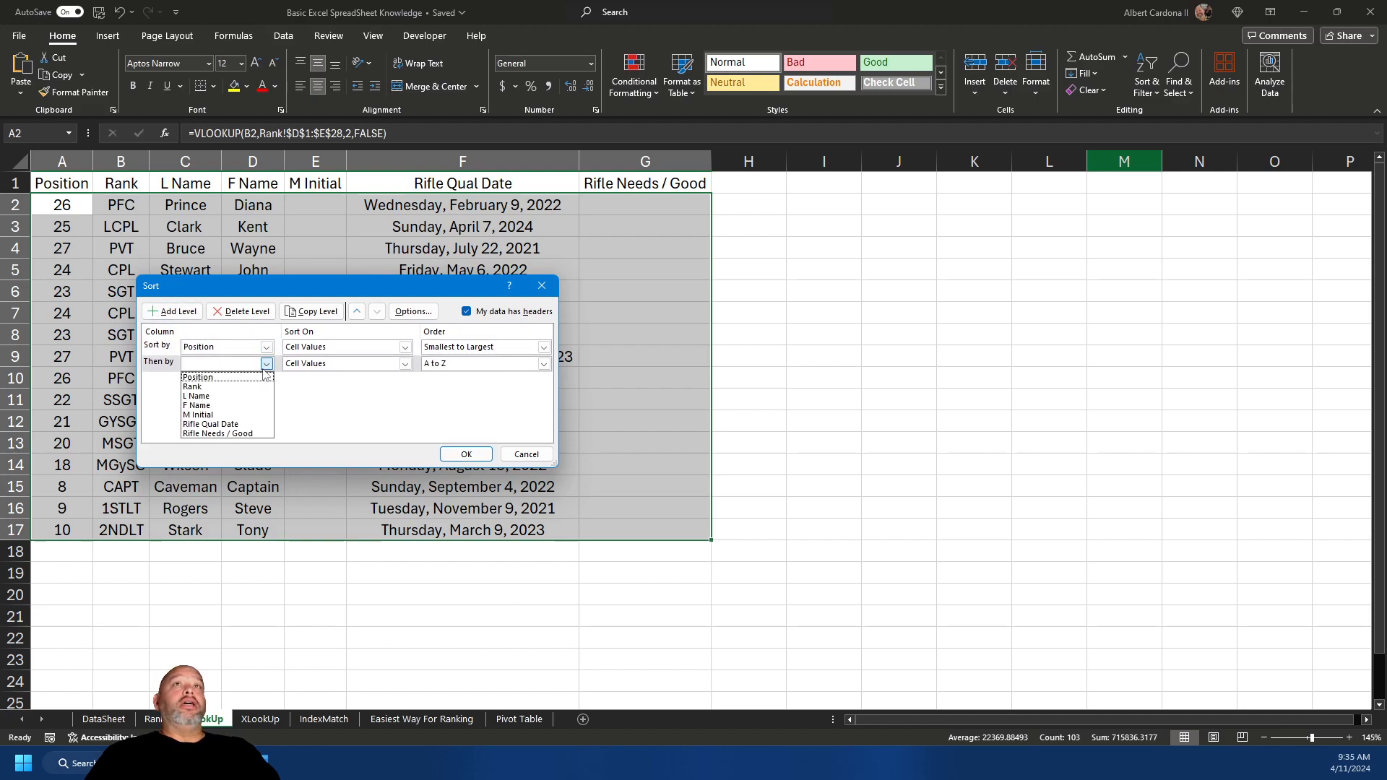
left_click(246, 396)
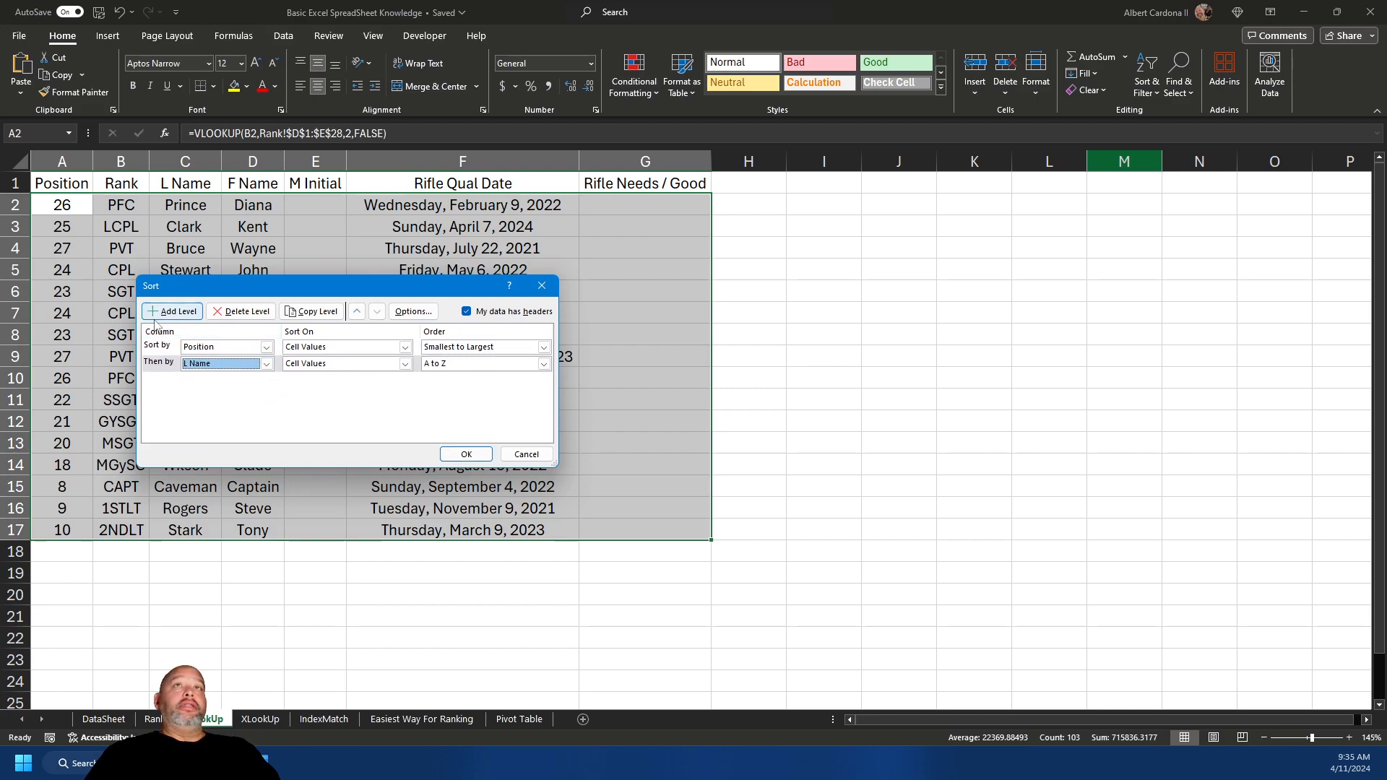
left_click(161, 313)
left_click(266, 380)
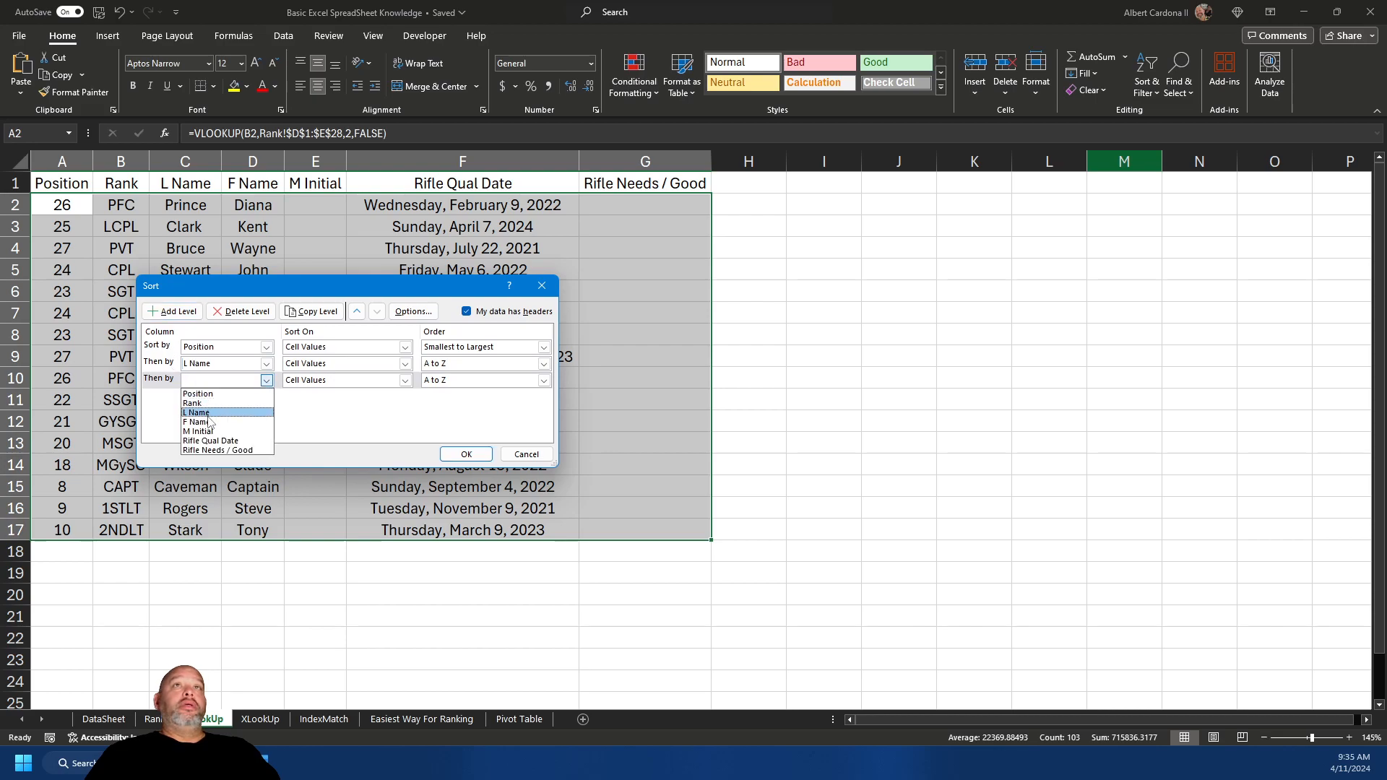
left_click(209, 422)
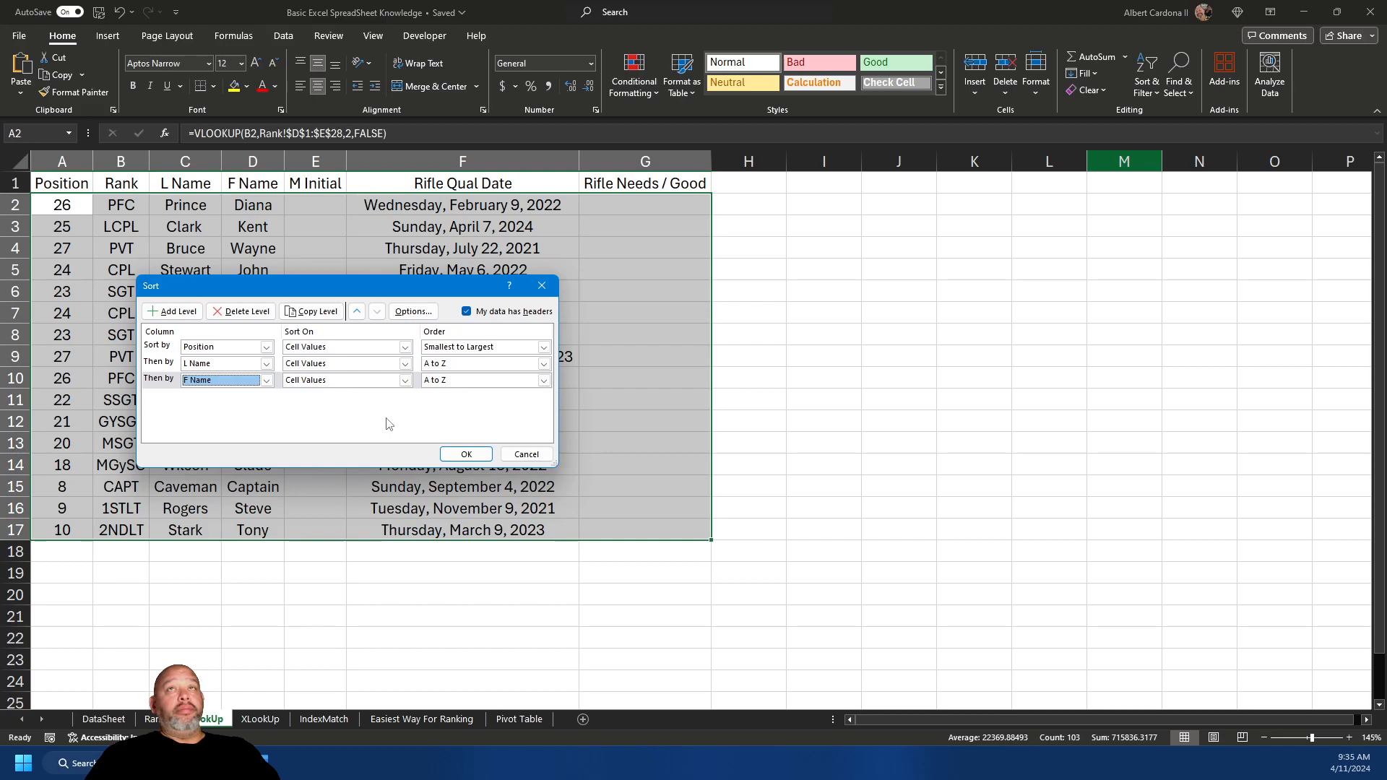
left_click(466, 453)
left_click(73, 210)
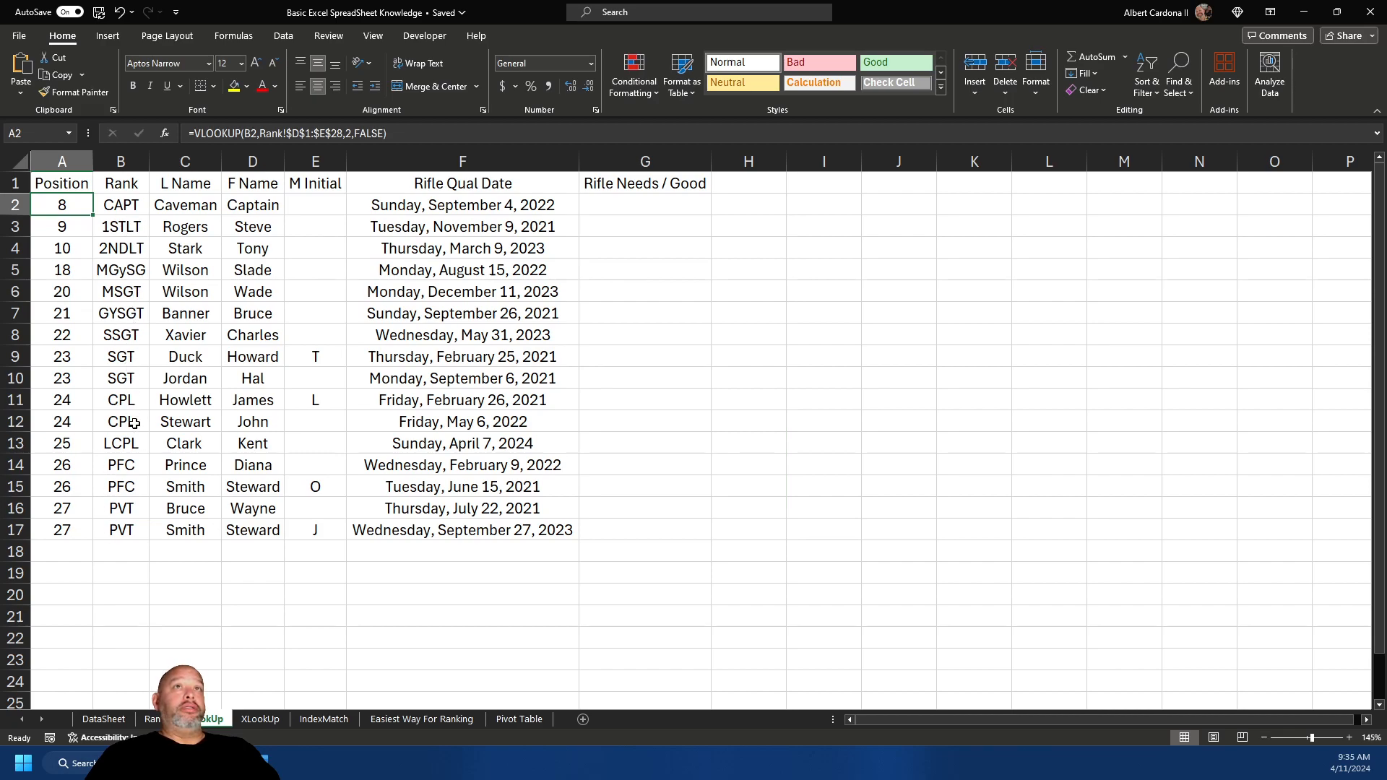
- Review the sorted Position values, view the Rank sheet, then select column A on the LookUp sheet
left_click_drag(71, 479, 76, 208)
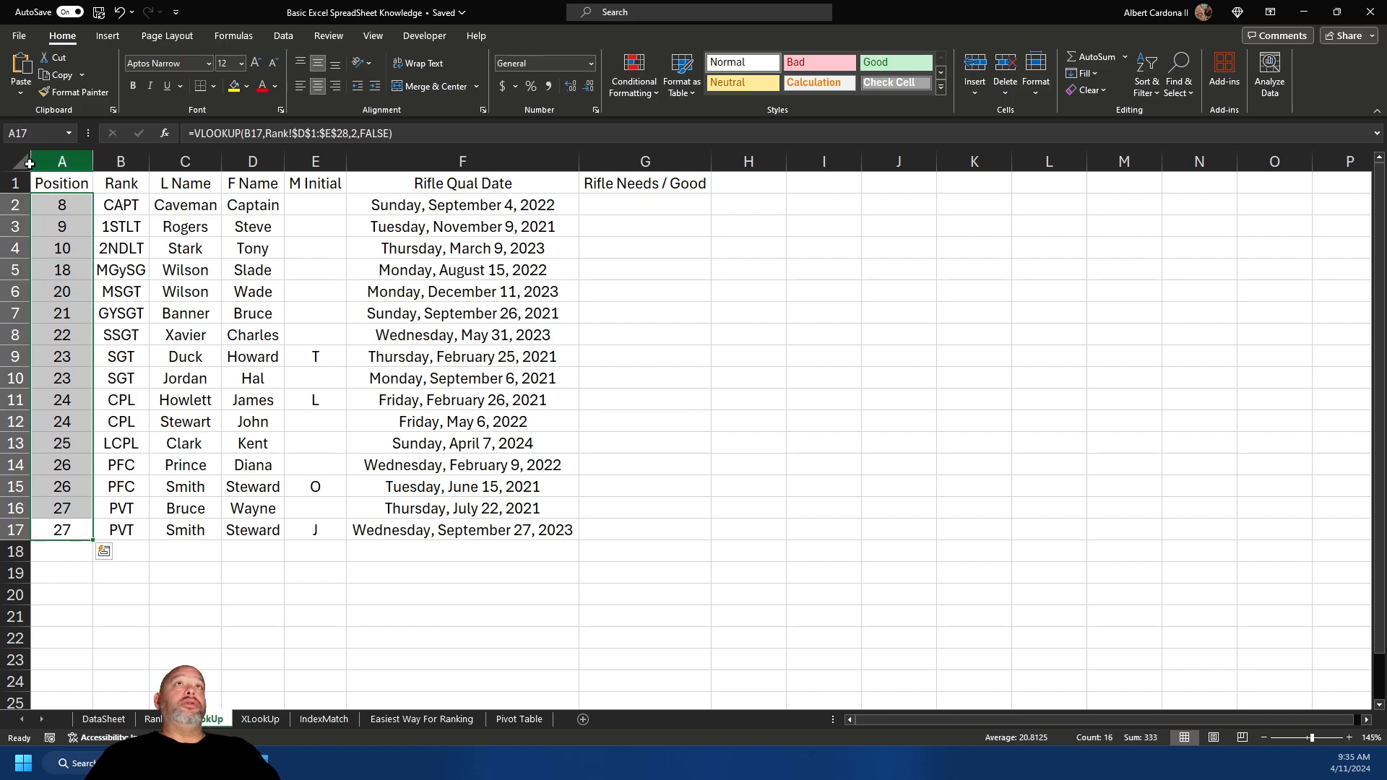
left_click(23, 164)
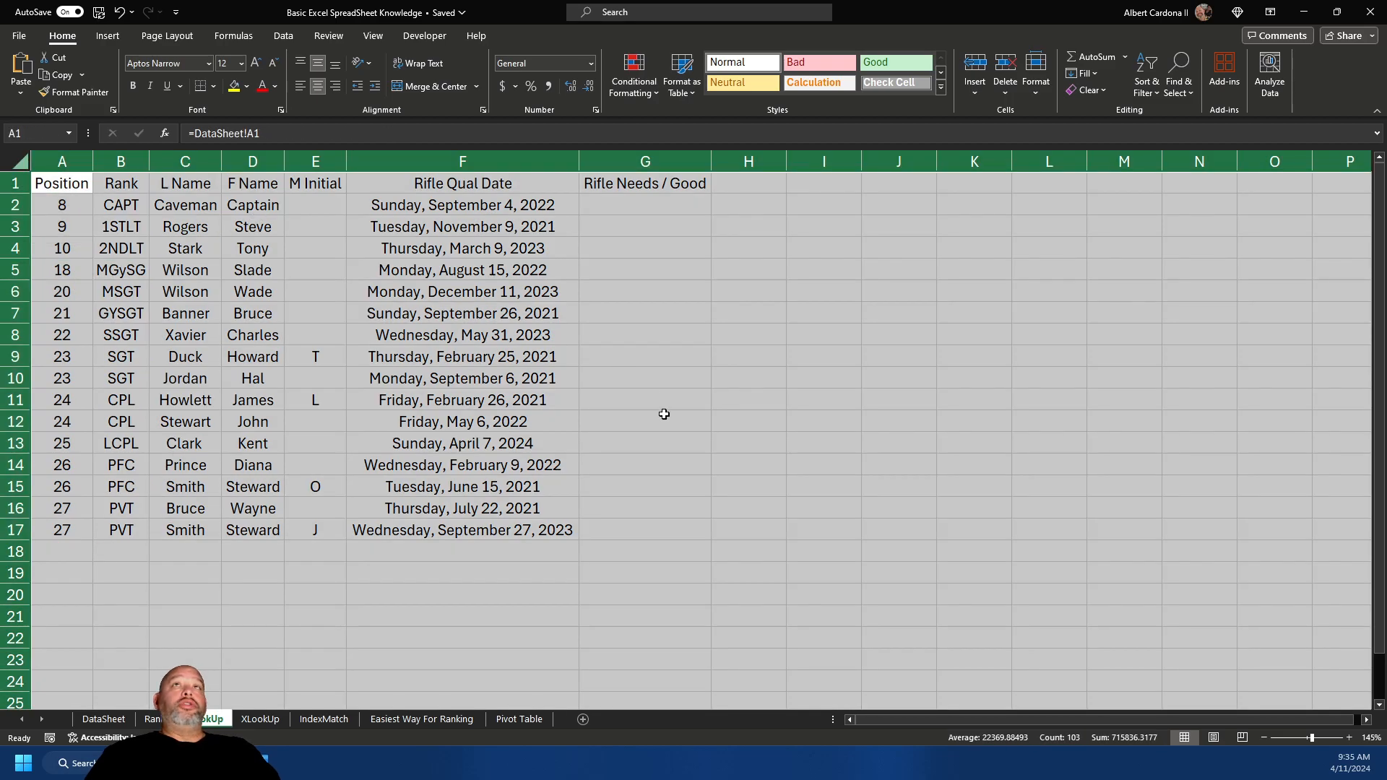
left_click(430, 615)
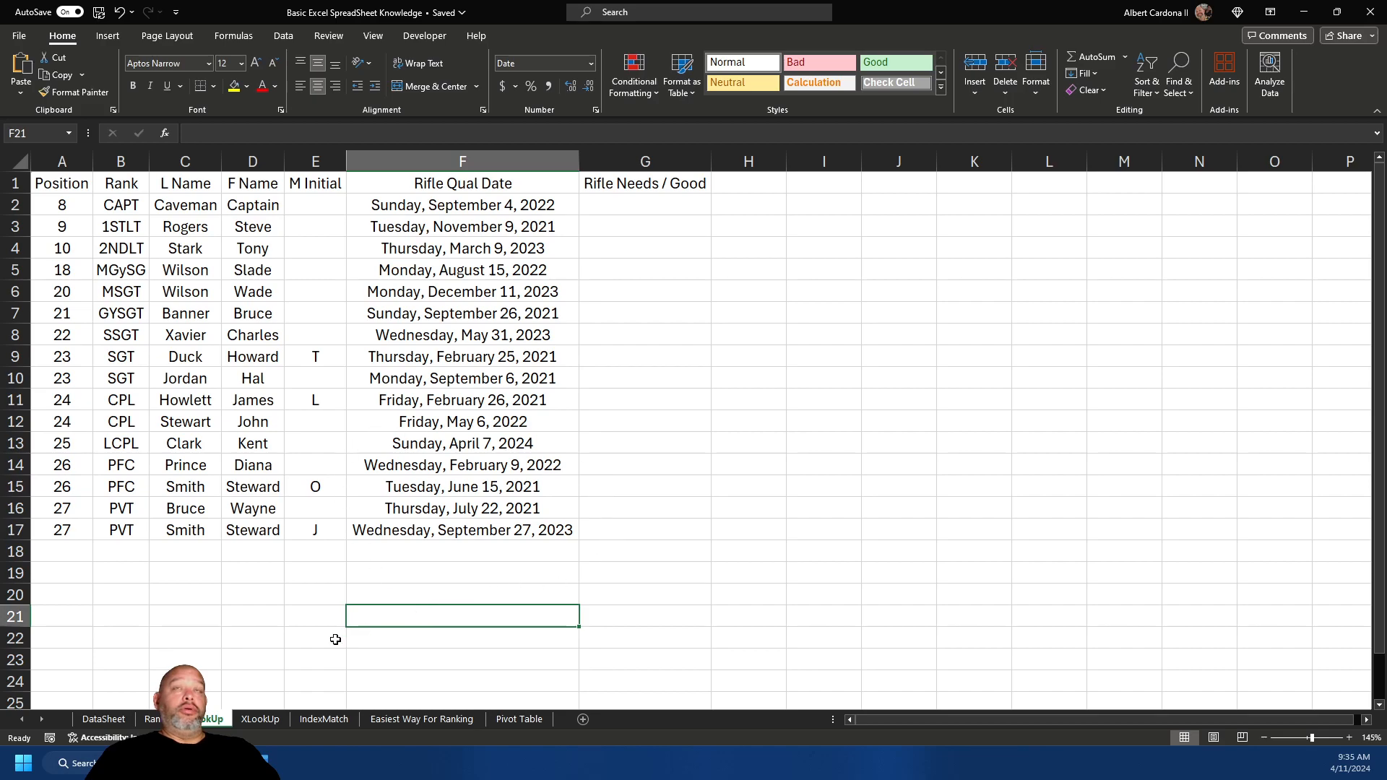
key("ctrl+Page_Up")
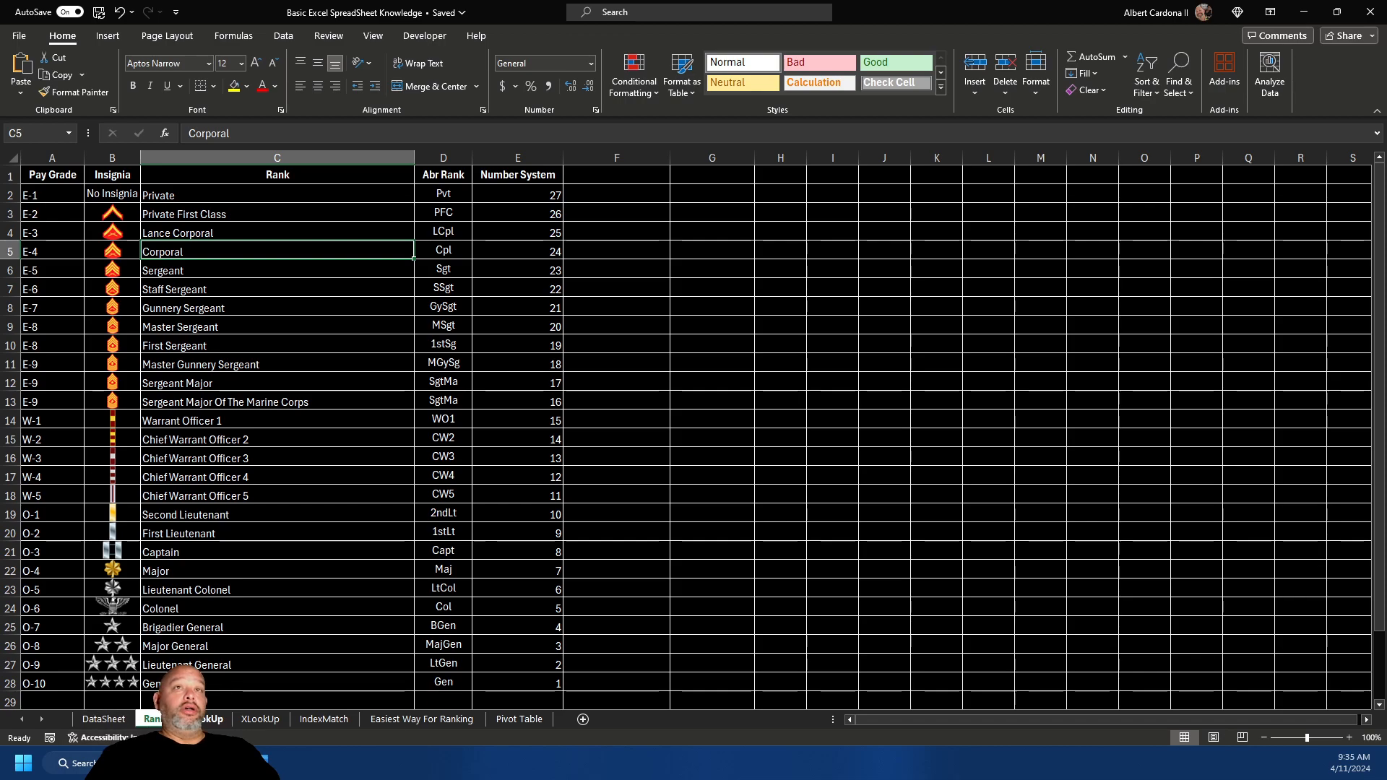
left_click(209, 719)
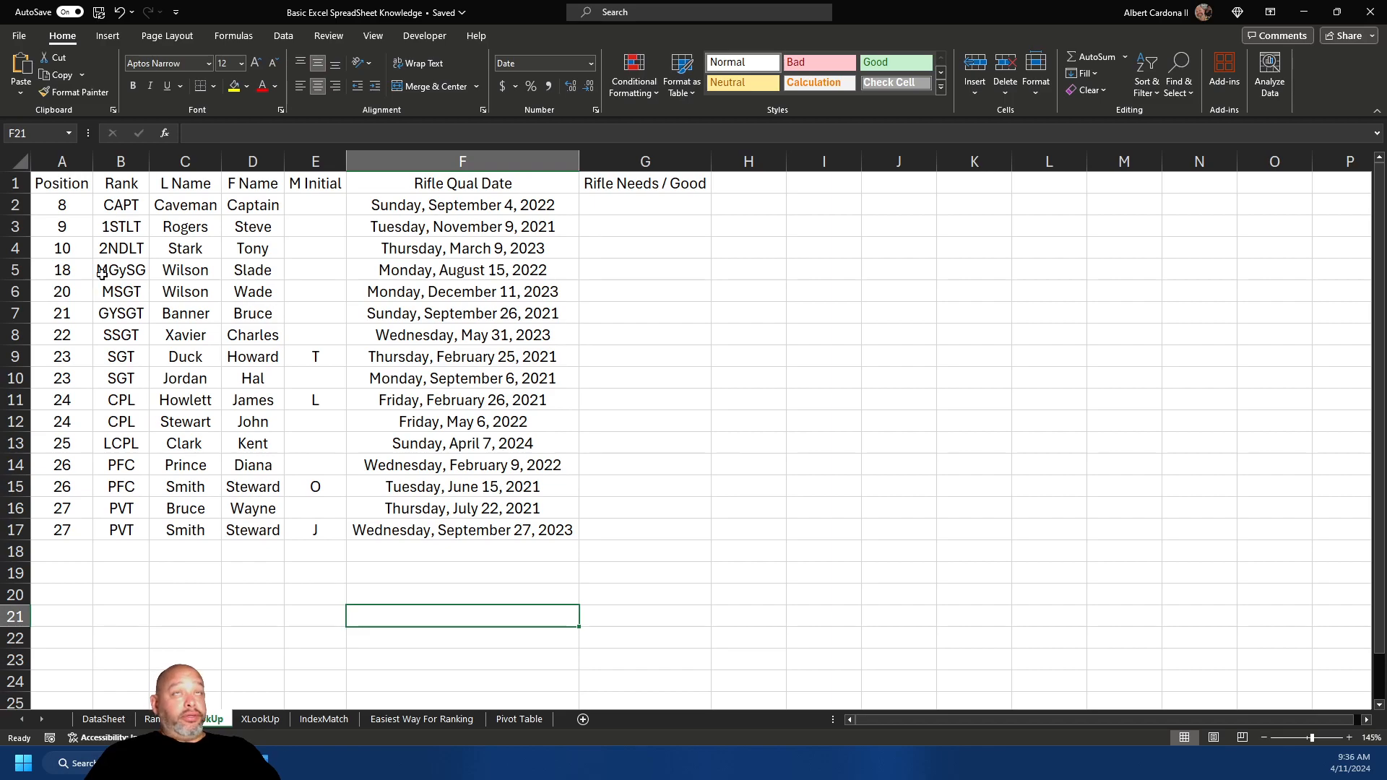
left_click(78, 162)
- Hide the Position column, then format the roster as a banded table with headers converted to static text
right_click(75, 164)
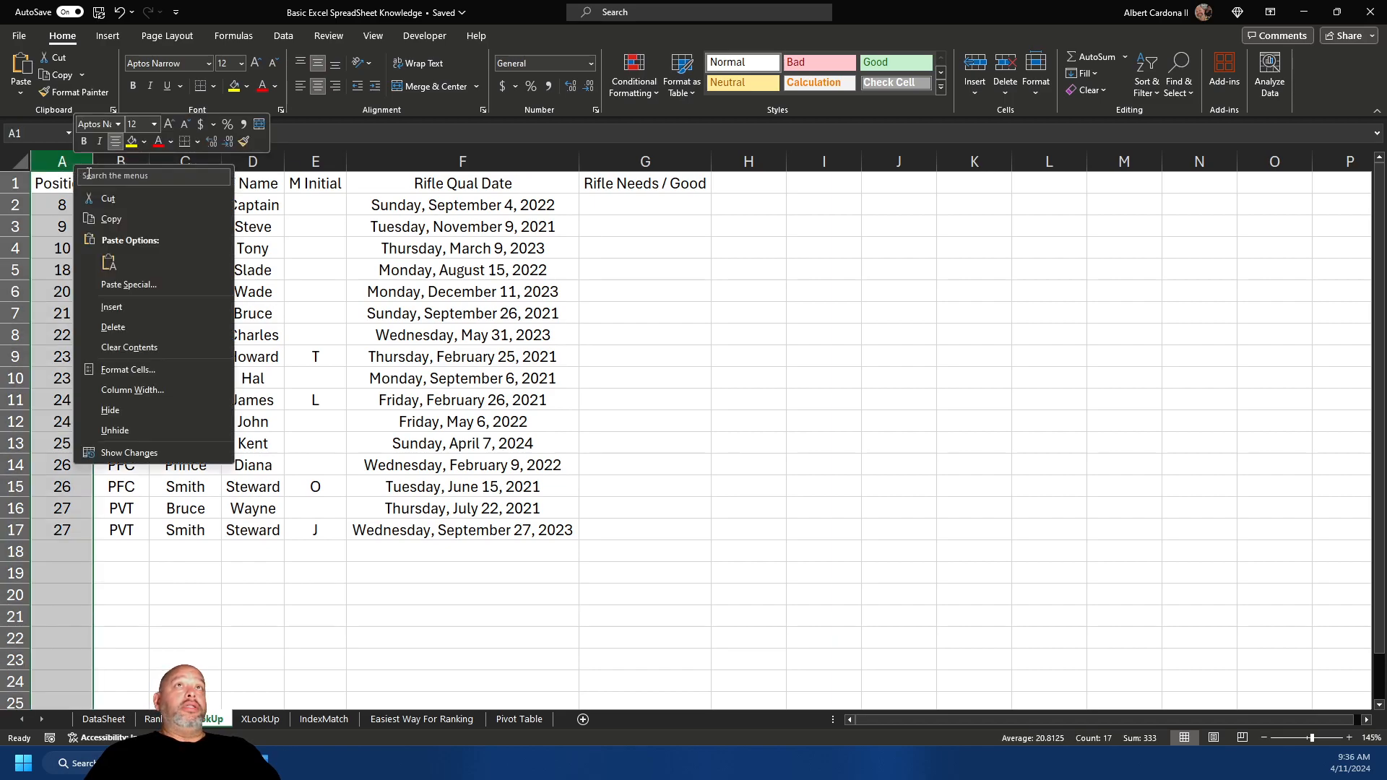
left_click(136, 409)
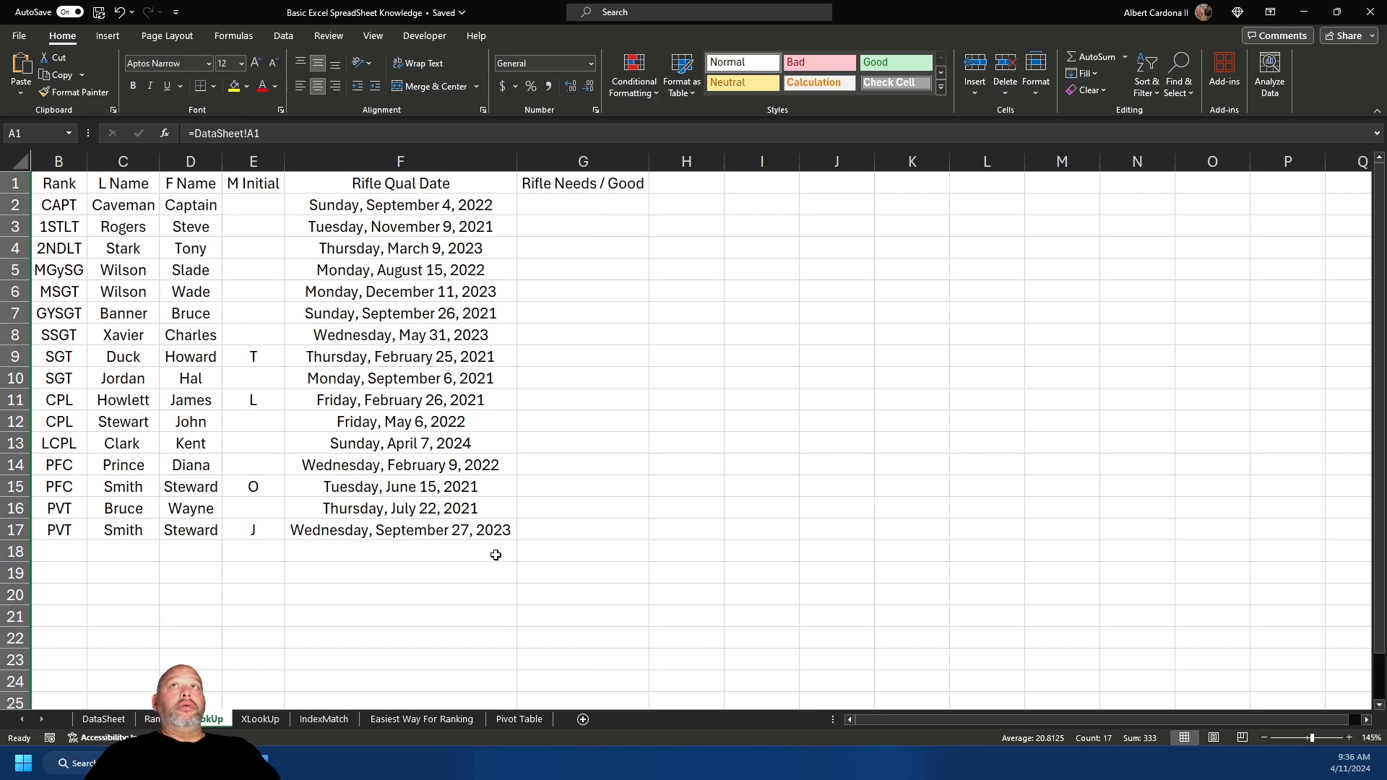
left_click(196, 350)
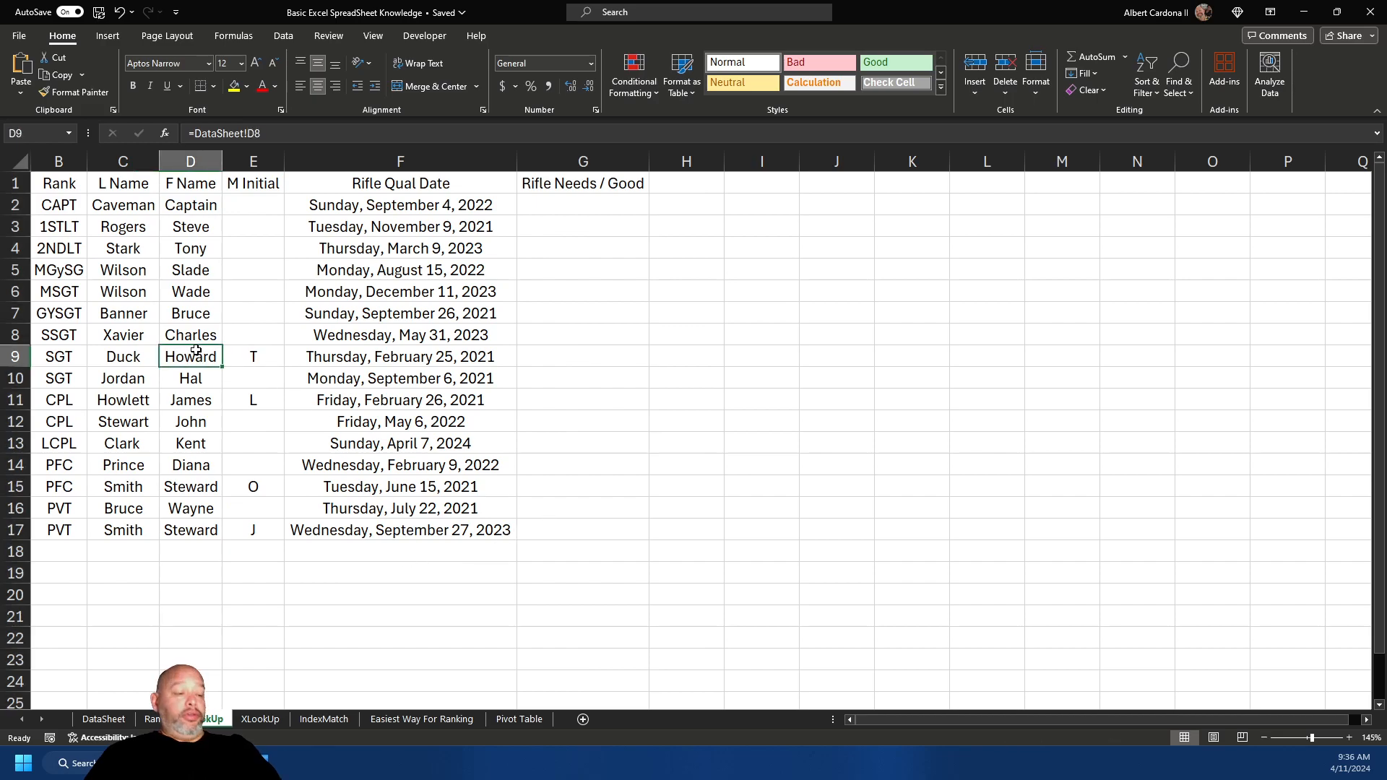
key("ctrl+t")
key("Return")
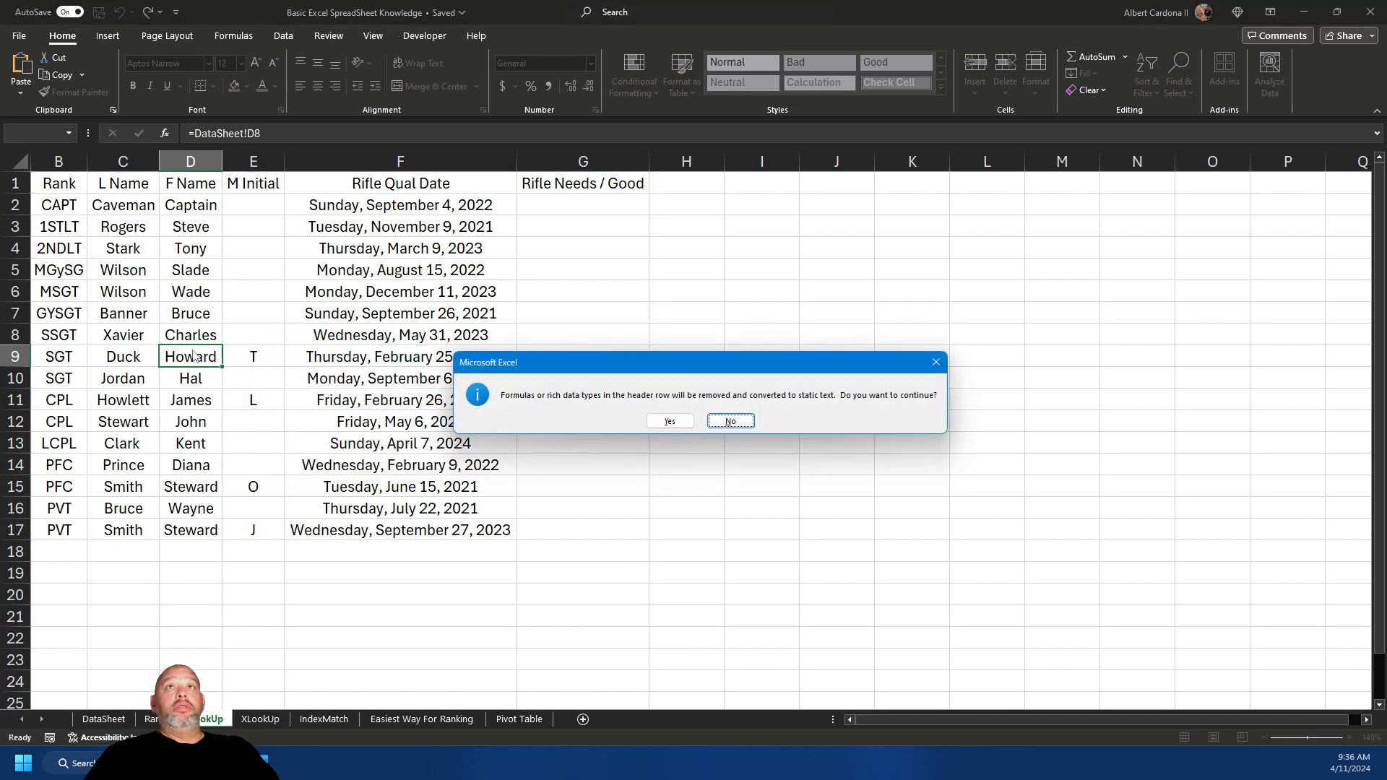
left_click(670, 421)
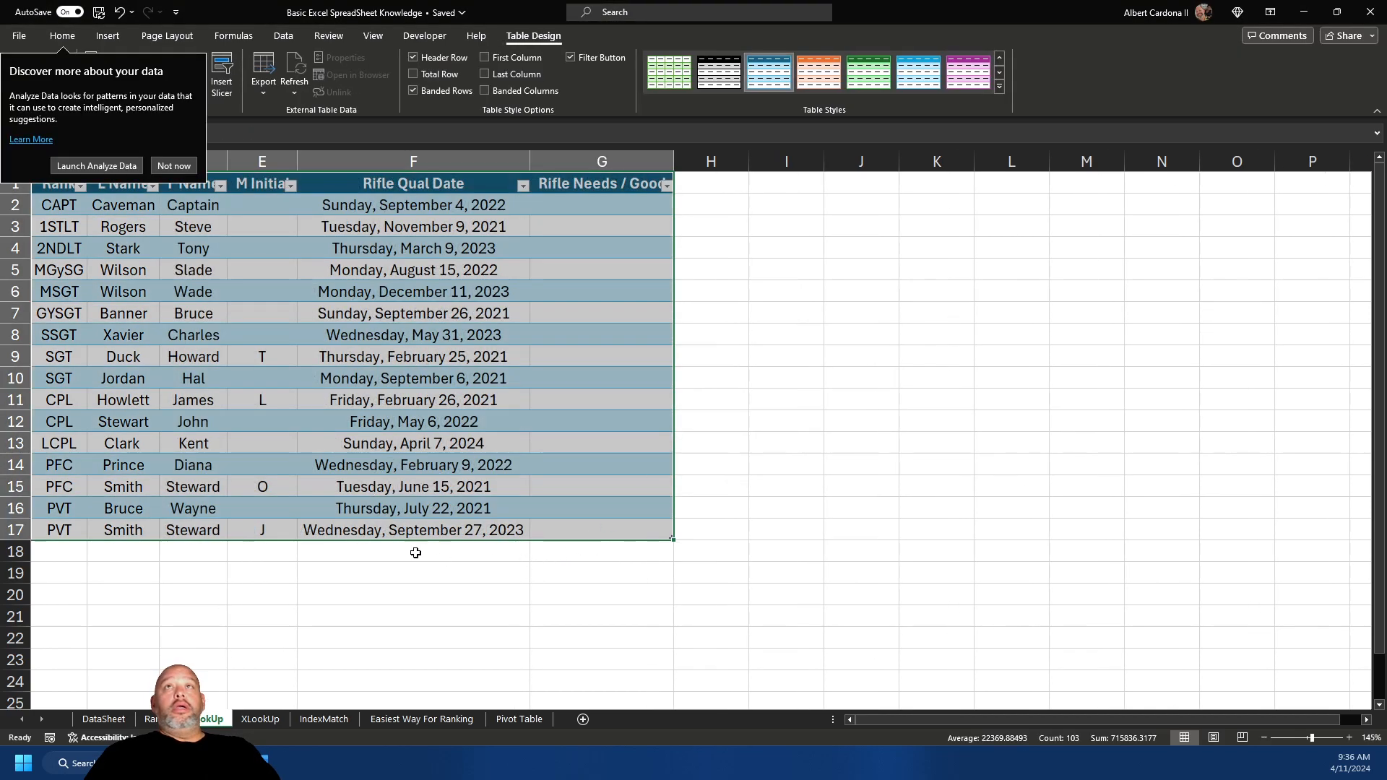
left_click(267, 339)
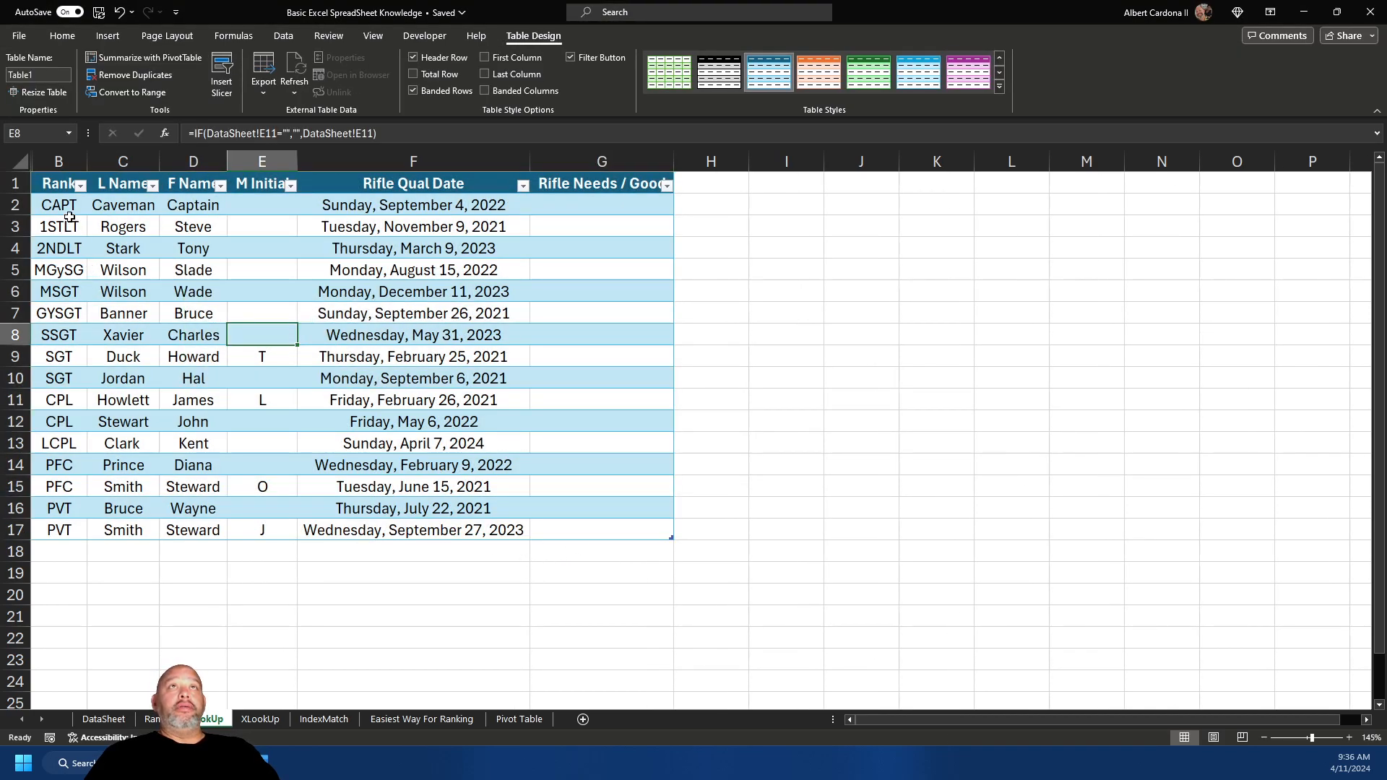
- Enter the rank LCPL in the empty cell B18 below the table
left_click(67, 553)
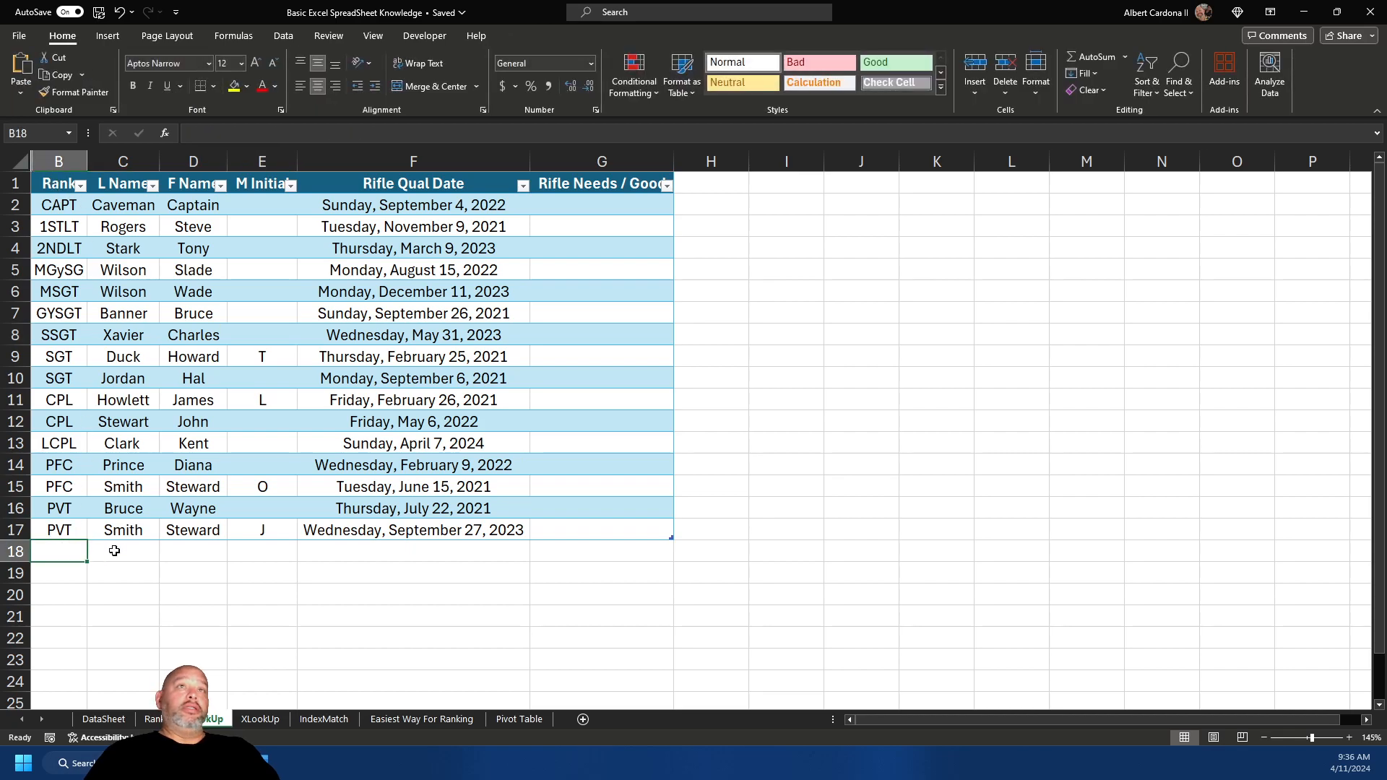
type("Lv")
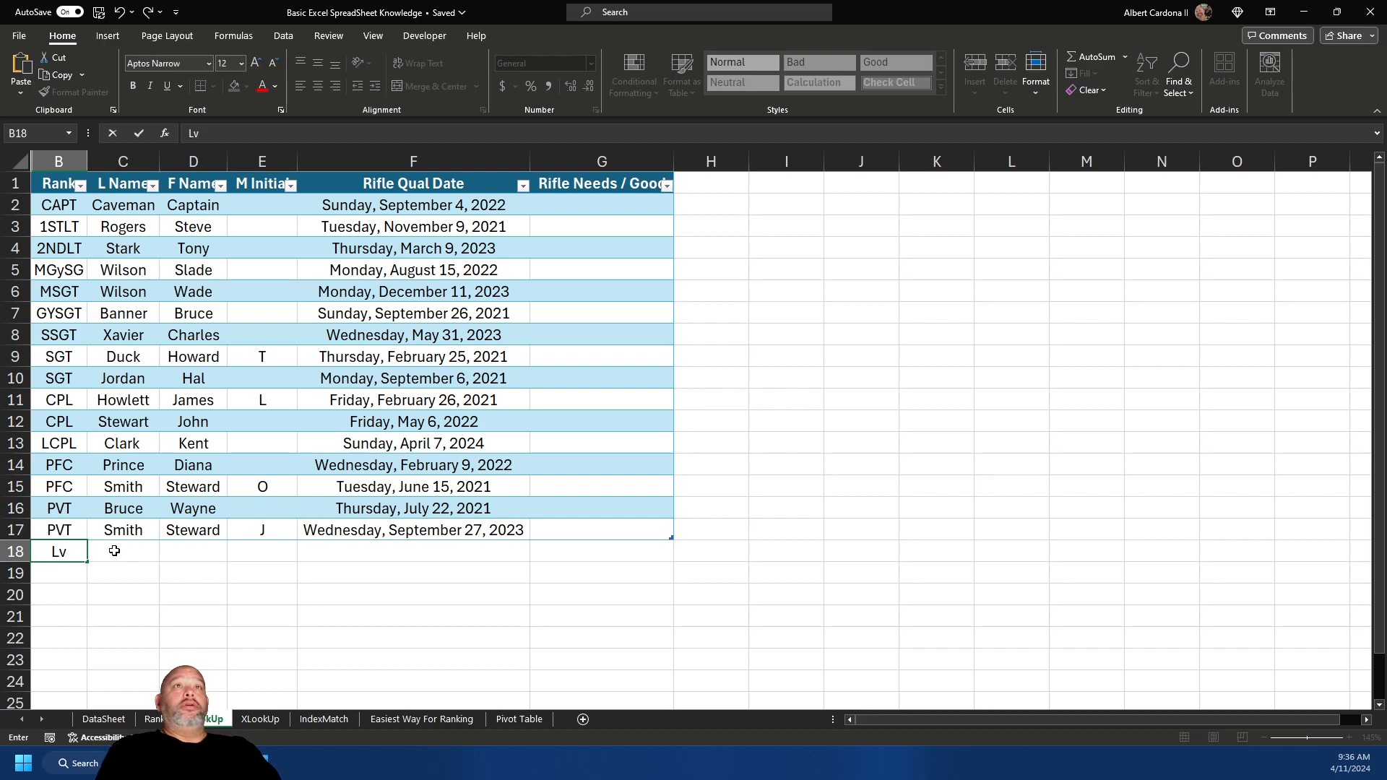
type("CPL")
key("Tab")
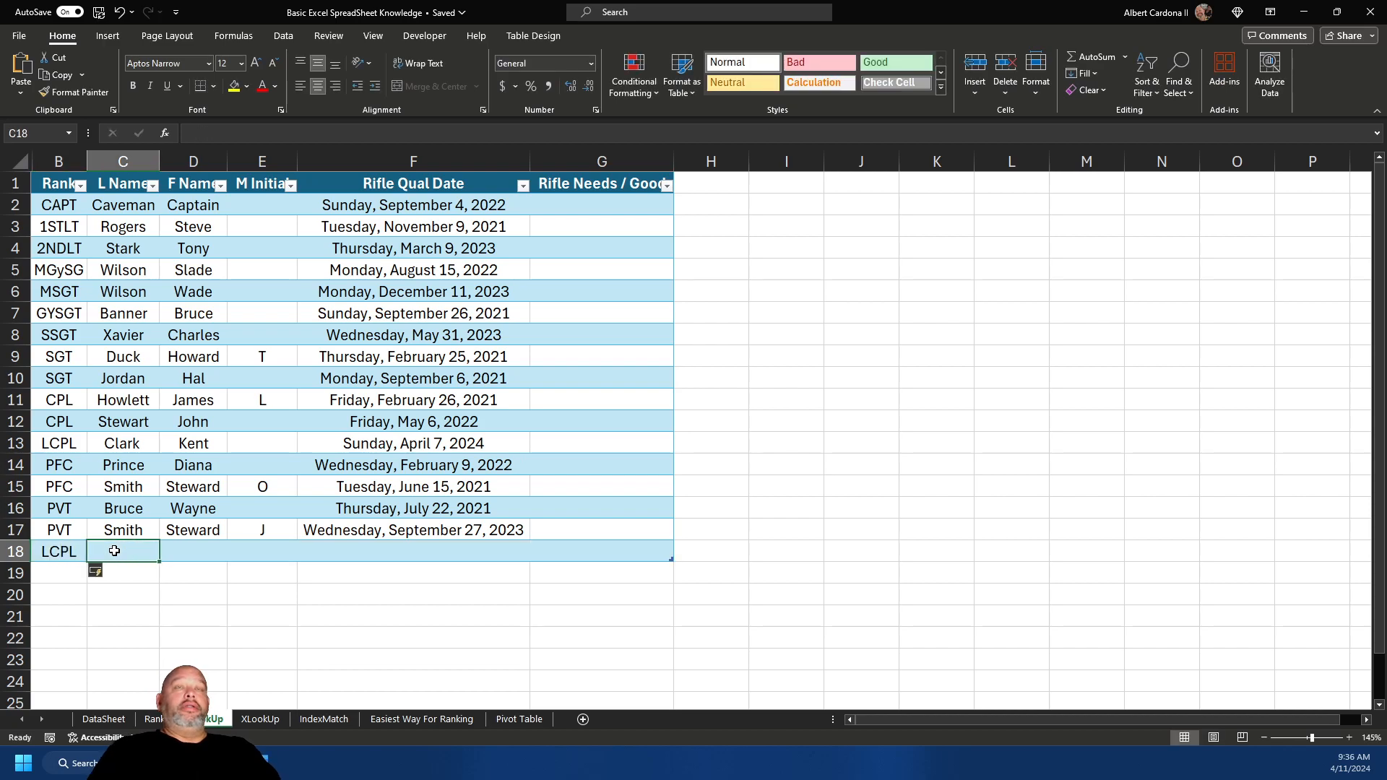
- Unhide the Position column and check its auto-filled value 25 in the new row
right_click(52, 190)
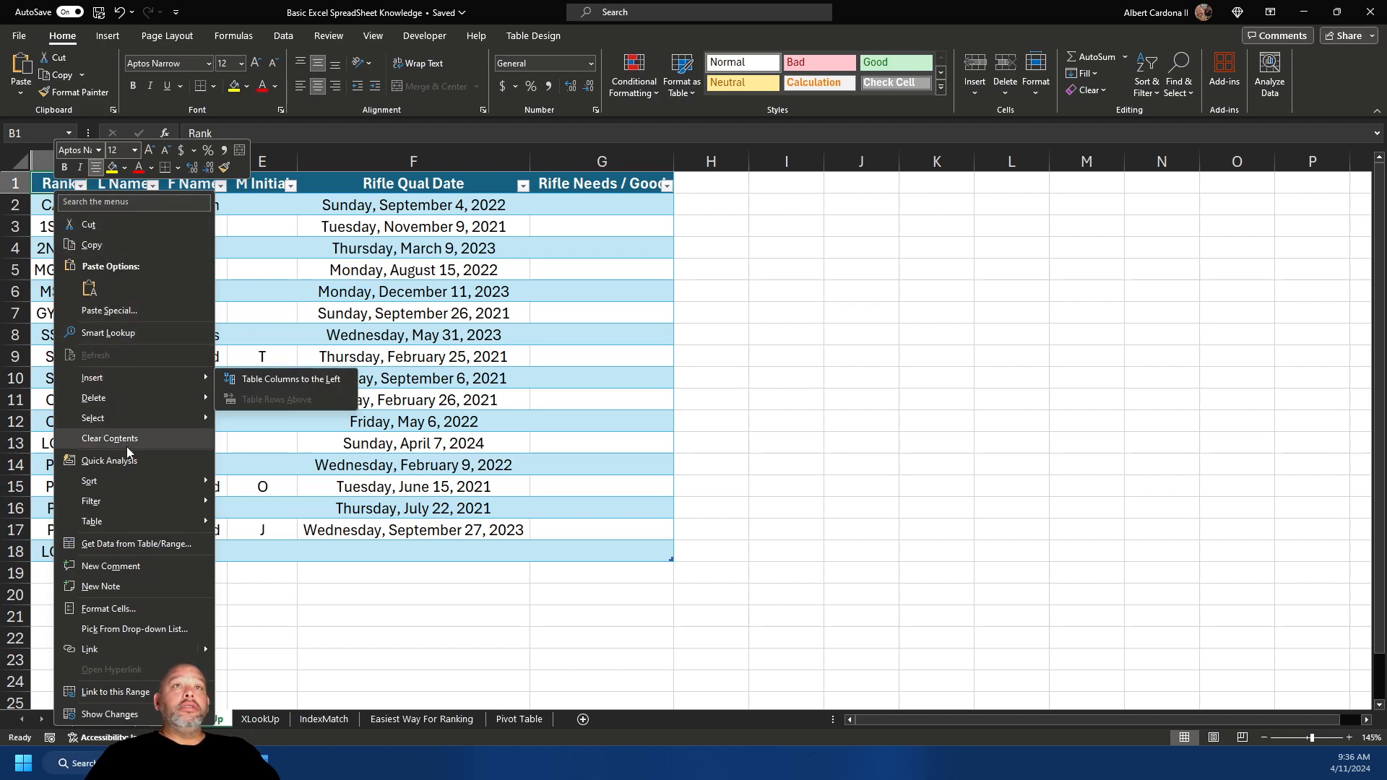
left_click(49, 181)
left_click(48, 175)
right_click(47, 169)
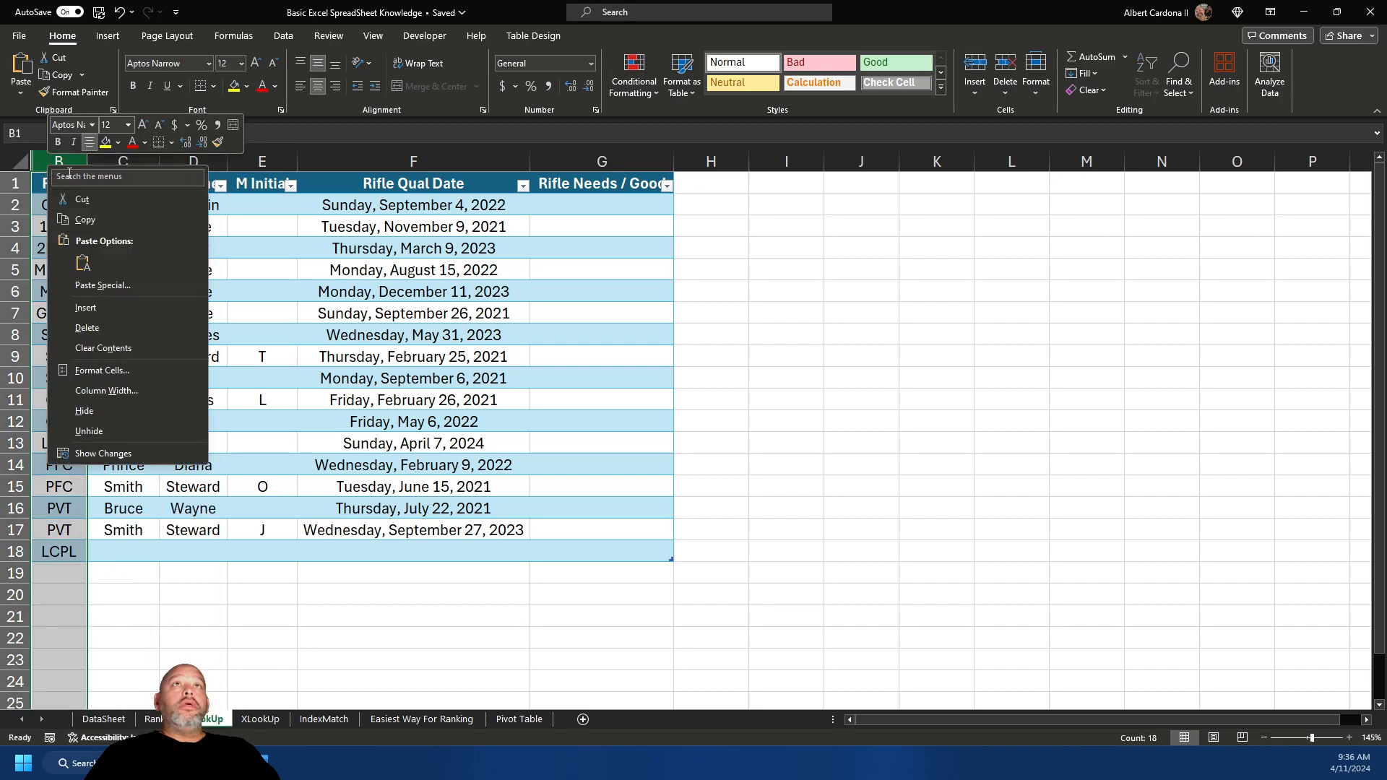
left_click(104, 432)
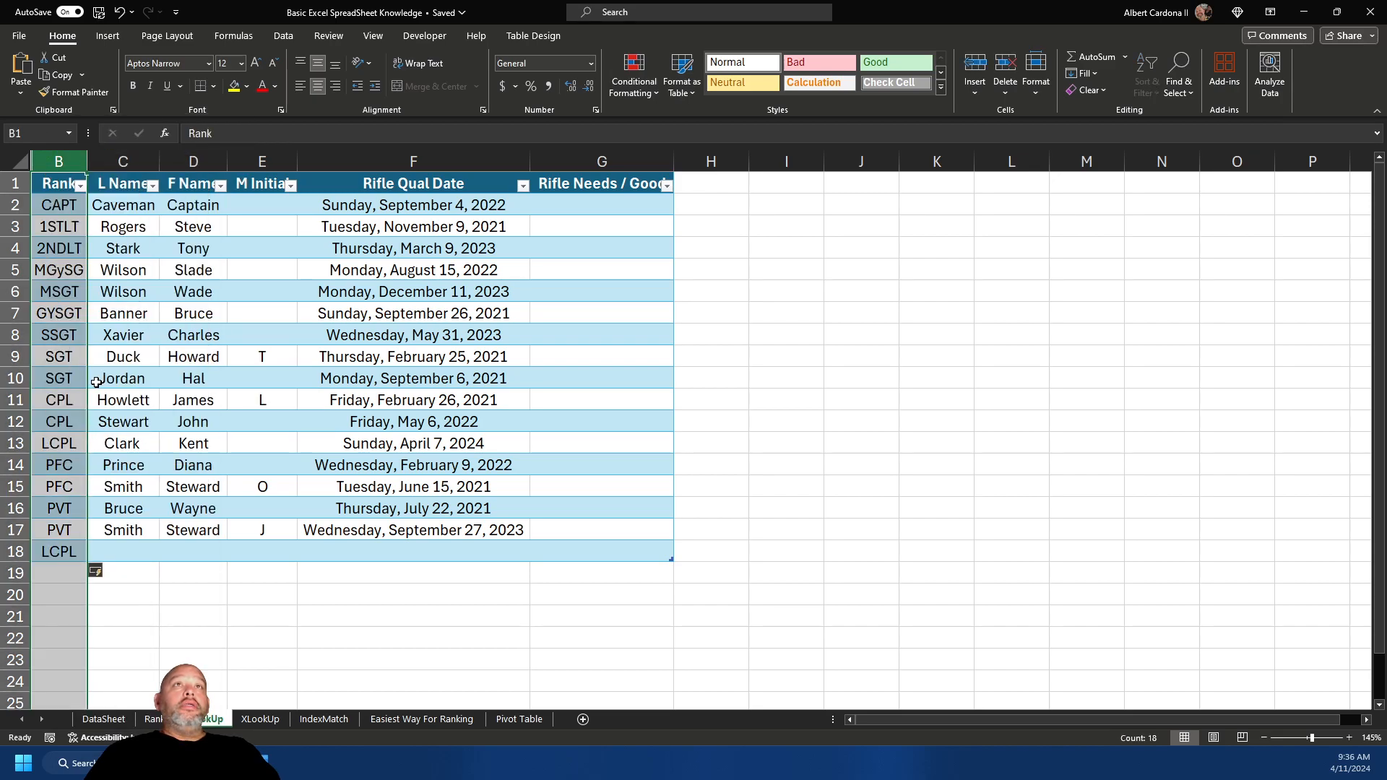
left_click(20, 160)
right_click(49, 156)
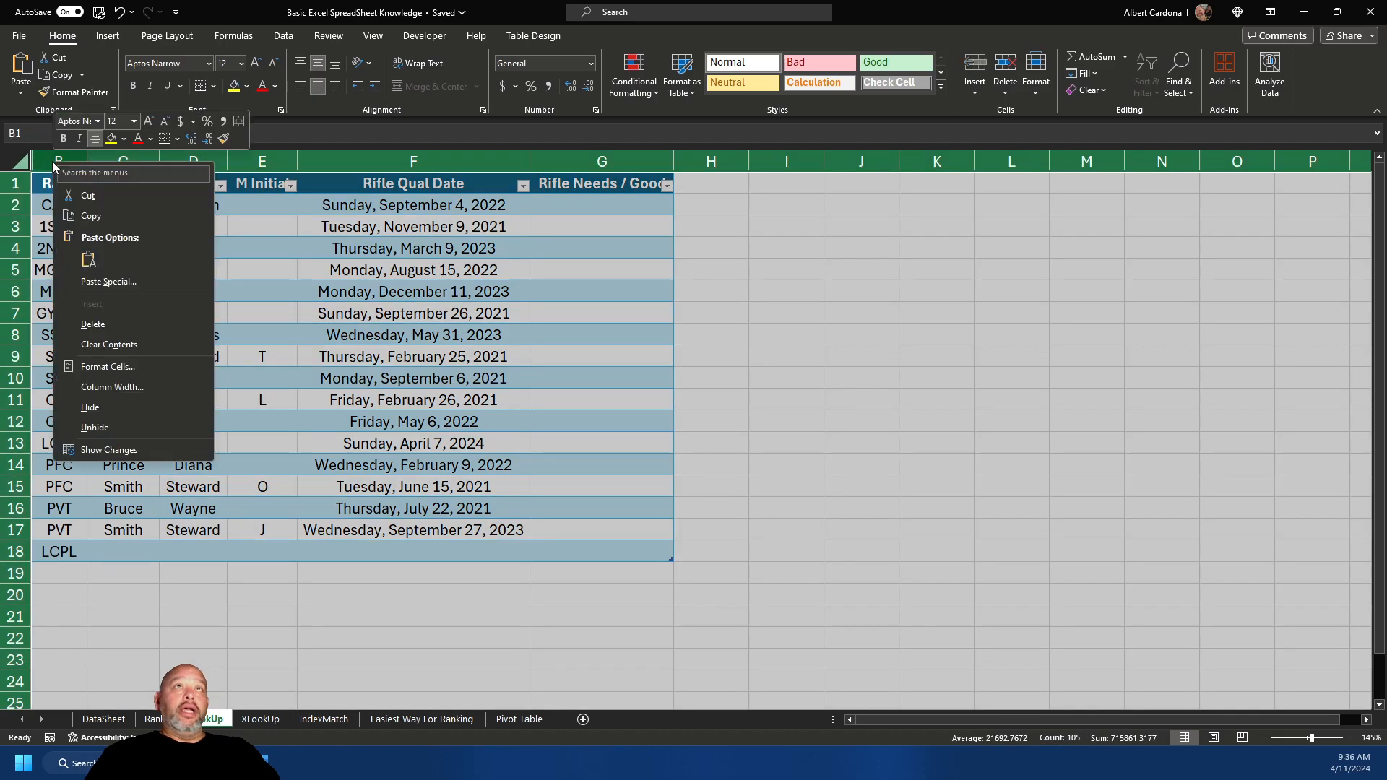
left_click(99, 431)
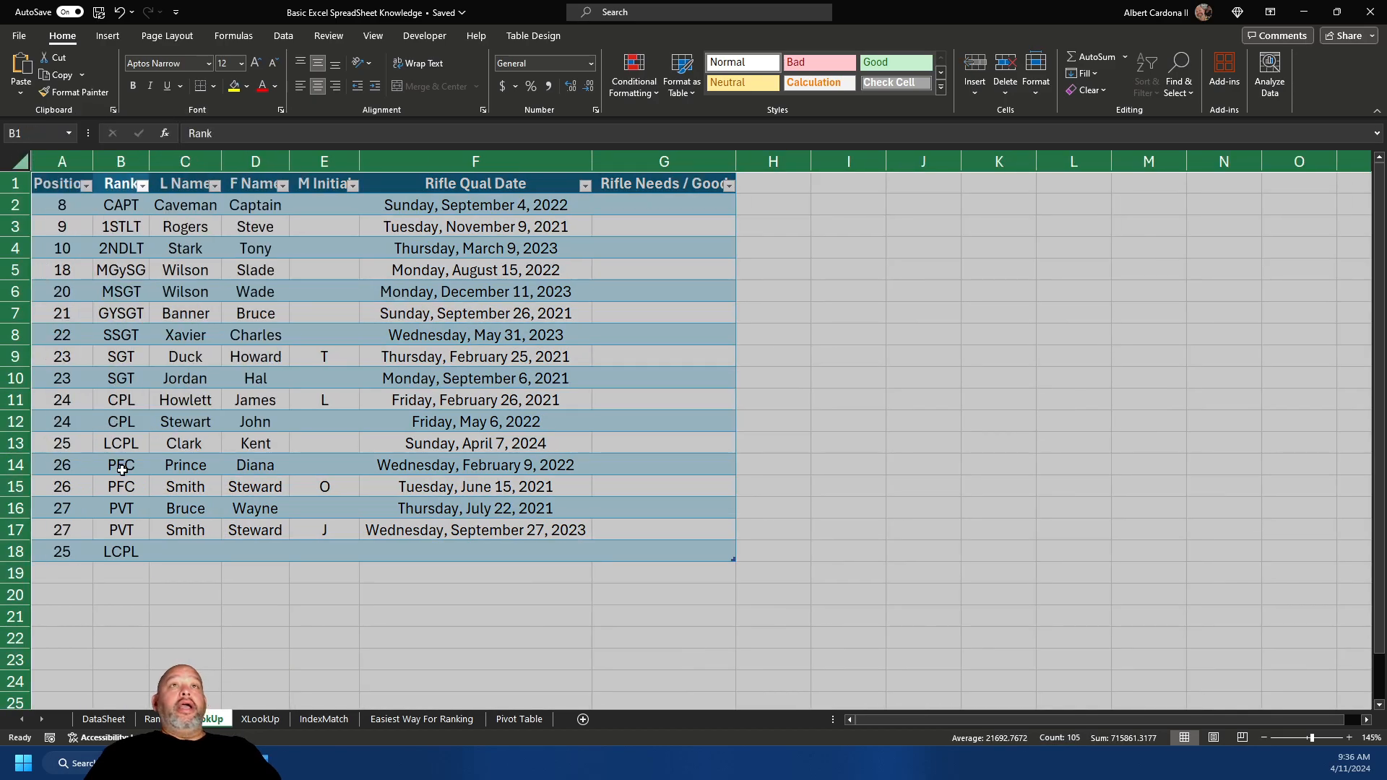
left_click(121, 470)
left_click(81, 551)
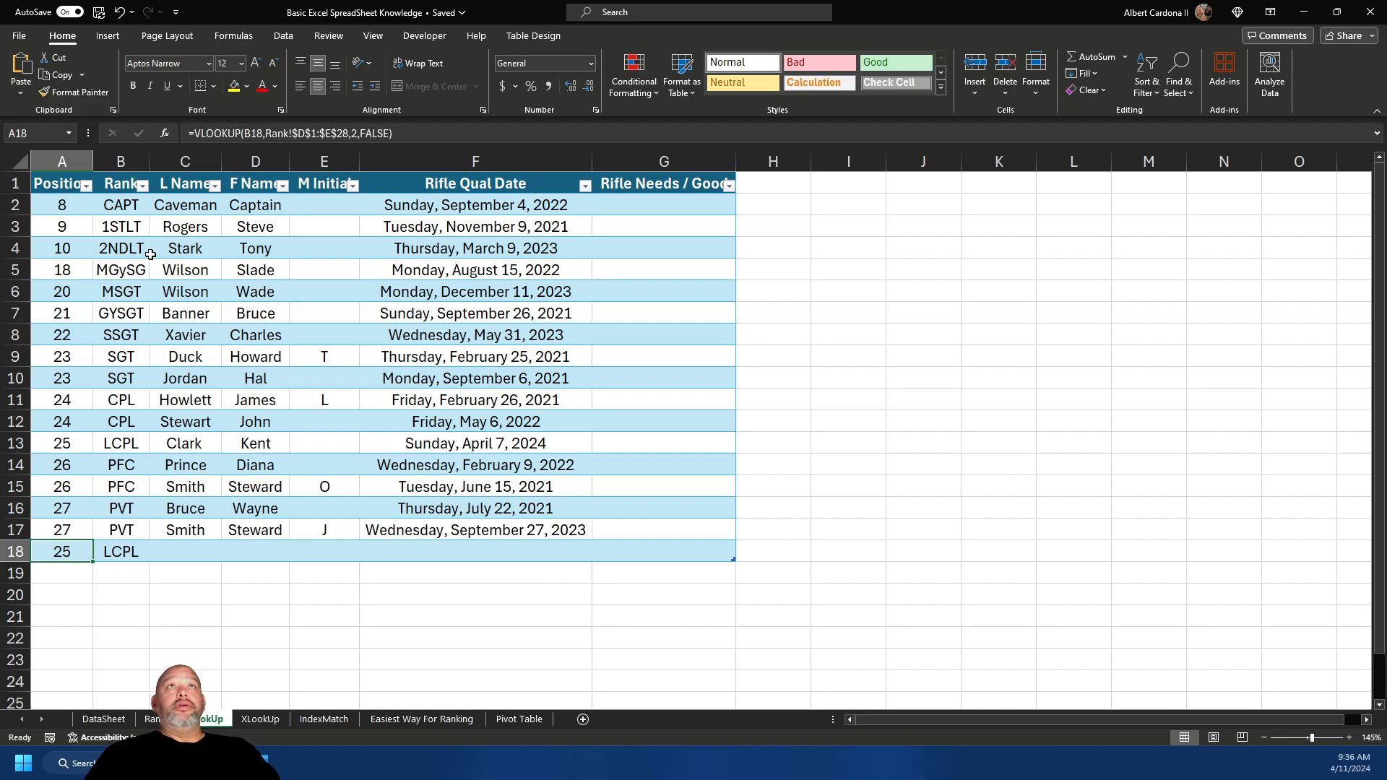
left_click(417, 573)
left_click(179, 553)
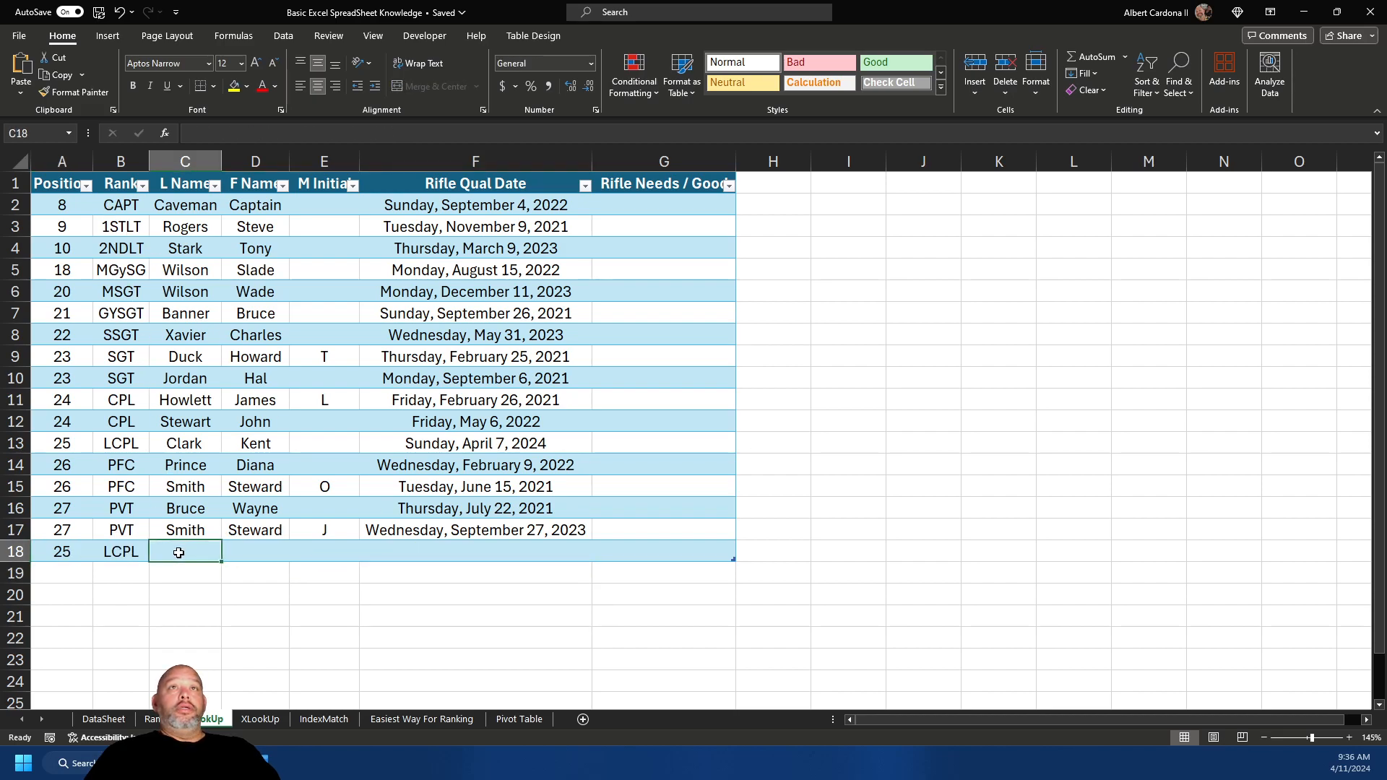
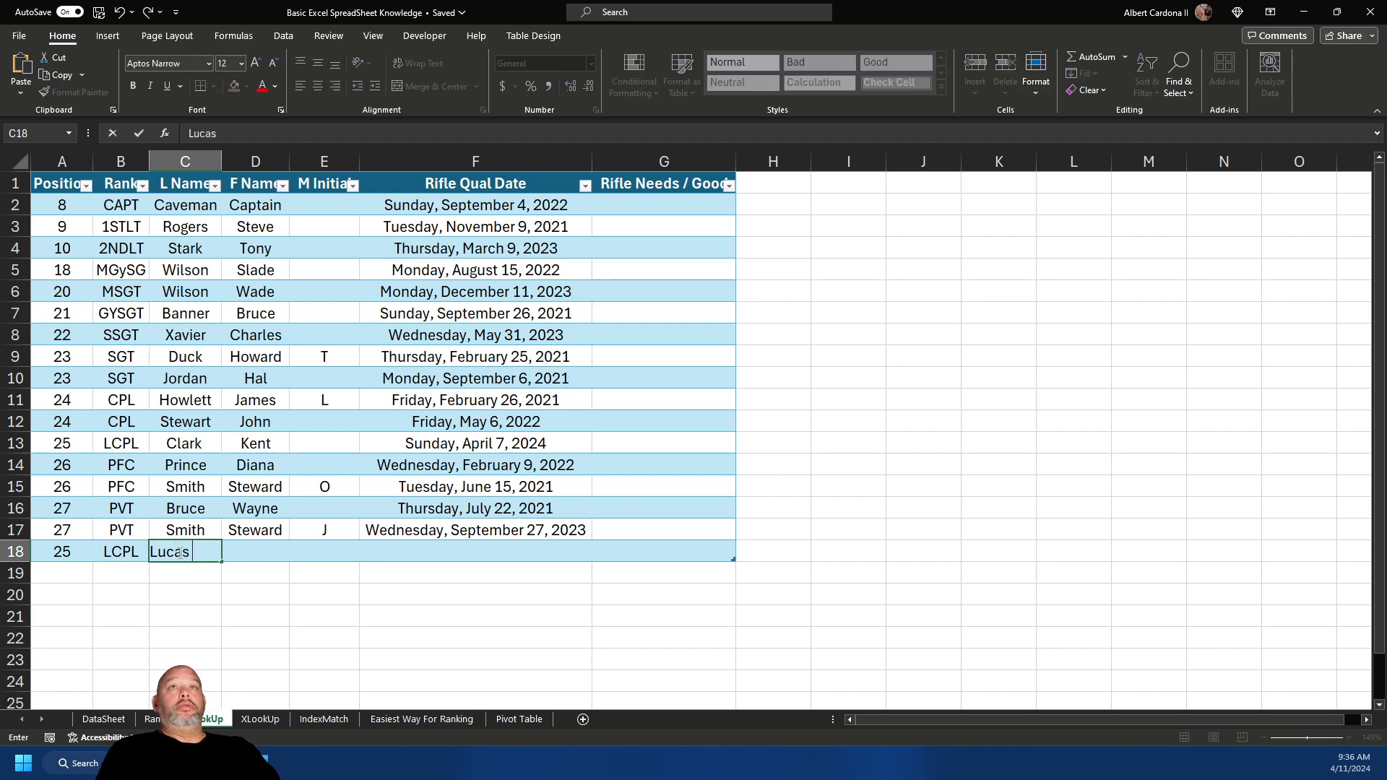
key("Tab")
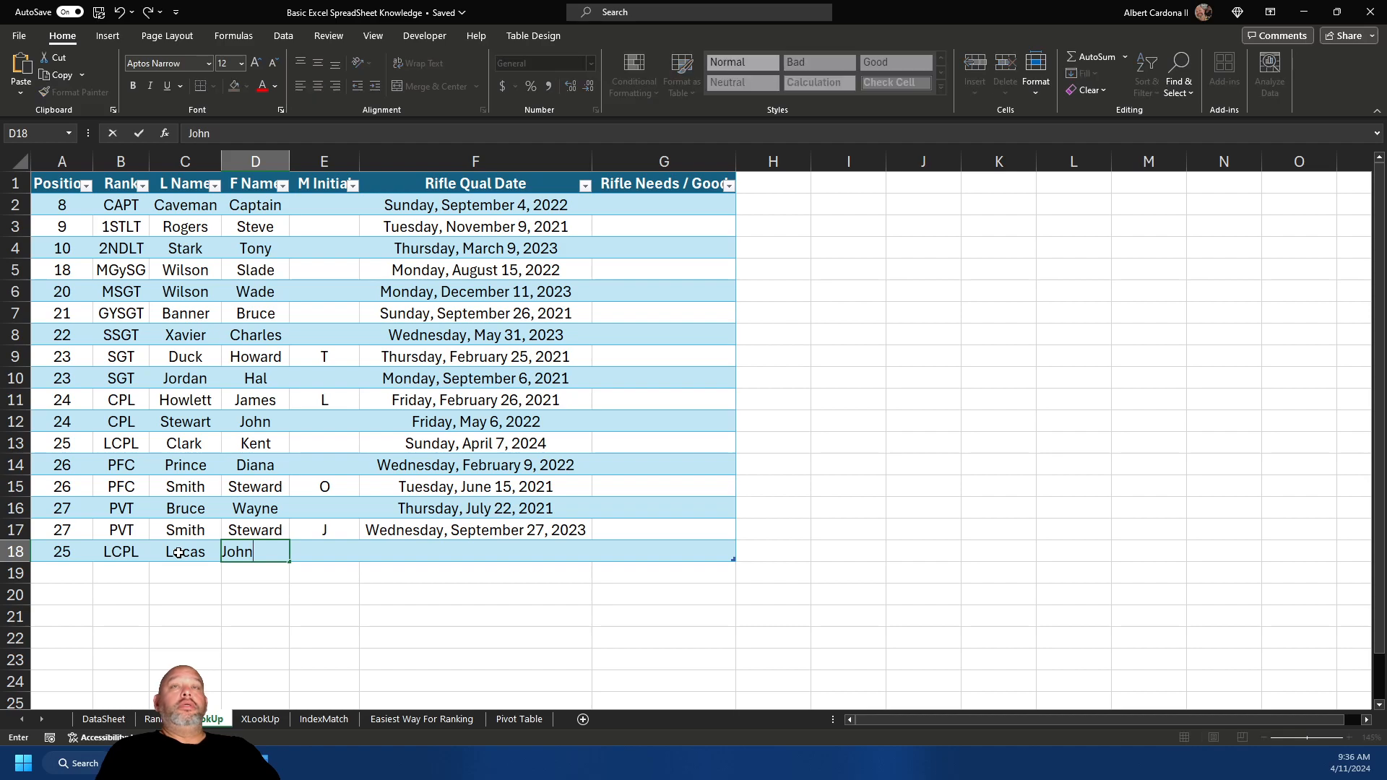
key("Return")
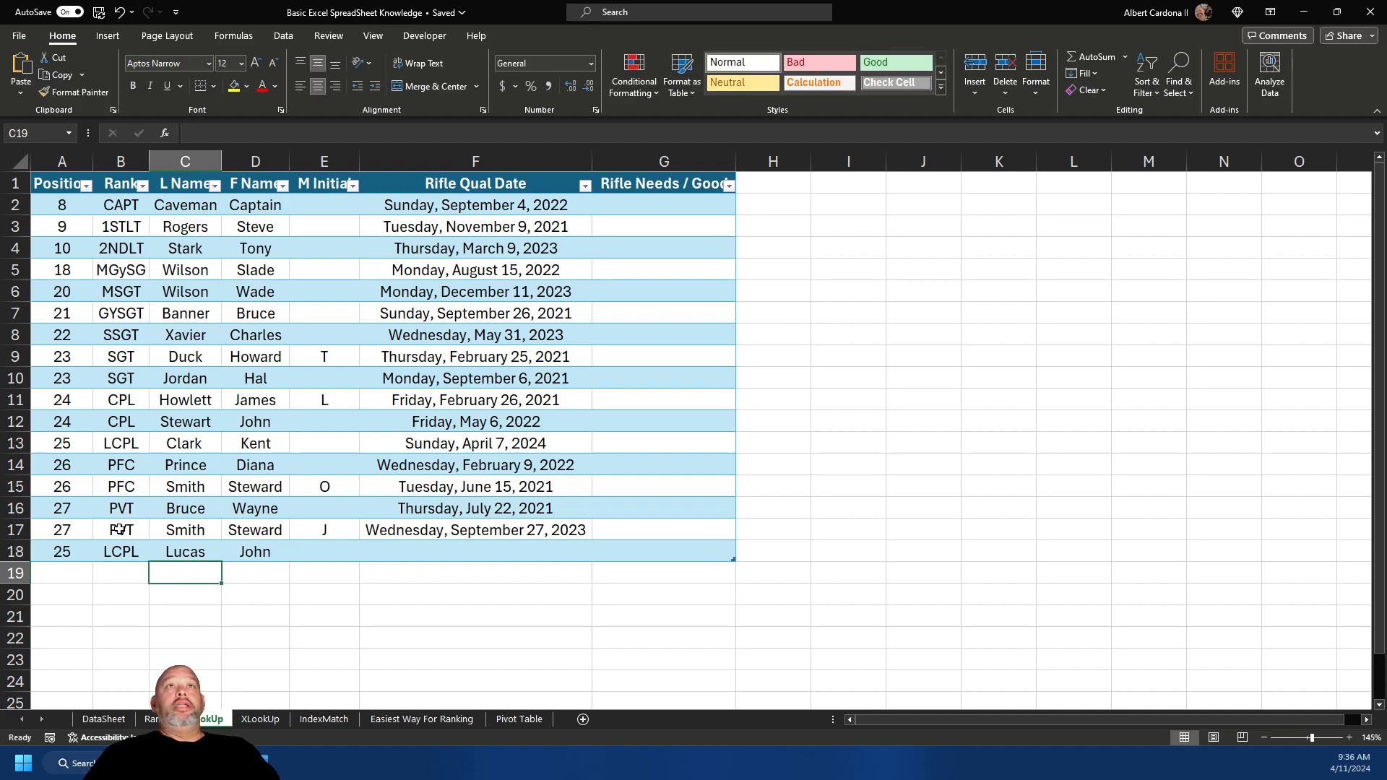
- Sort the roster table on the Position column, smallest to largest
left_click(86, 186)
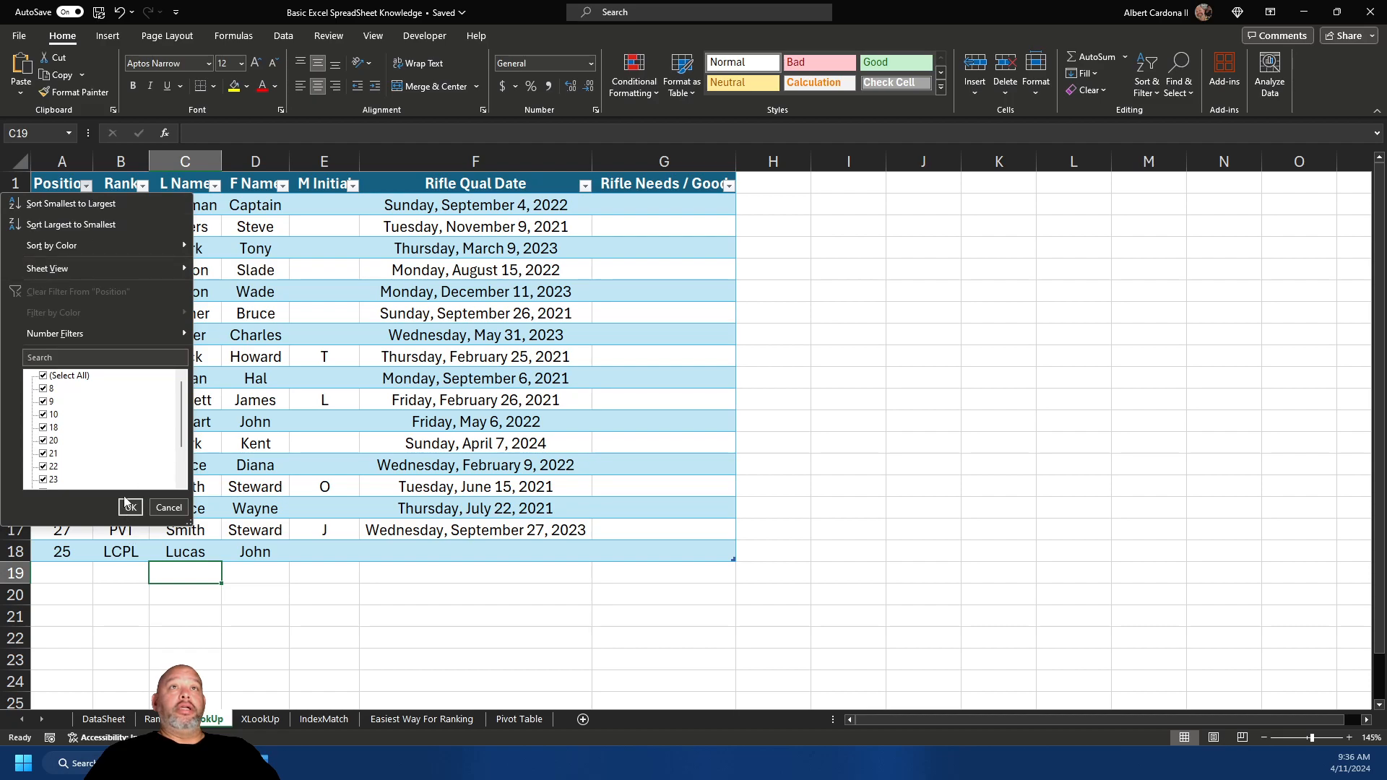
left_click(130, 507)
left_click(86, 185)
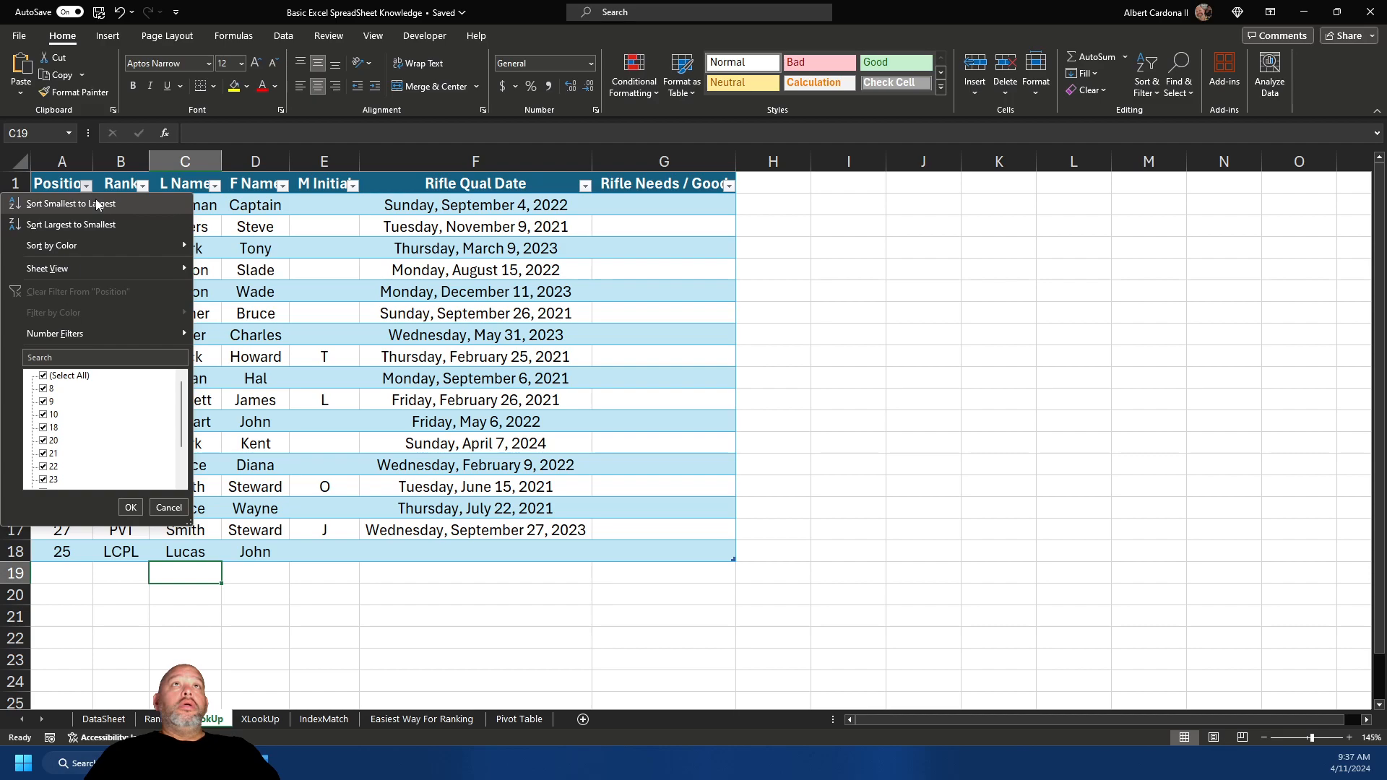
left_click(85, 205)
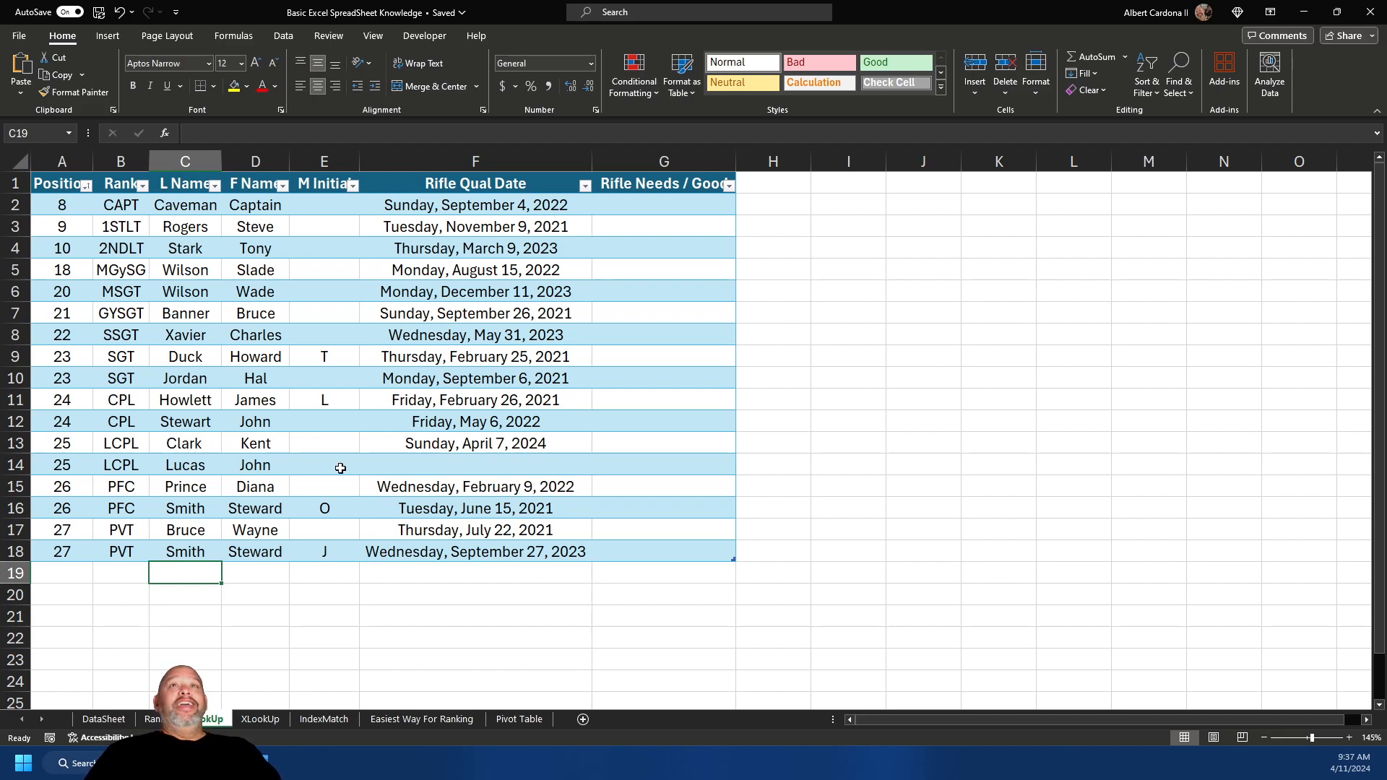
- Delete the new LCPL member's row 14 and clear the Position cells A3:A17
right_click(20, 466)
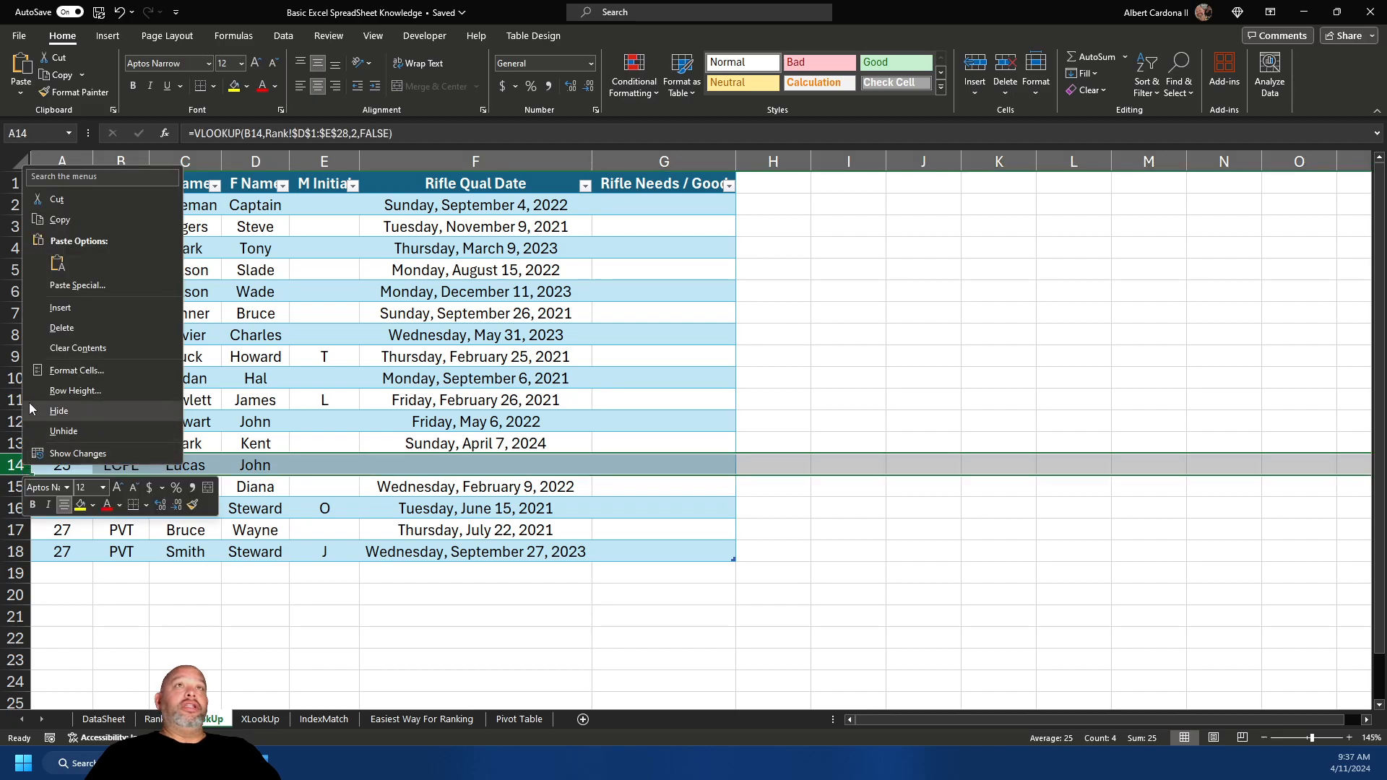
left_click(47, 329)
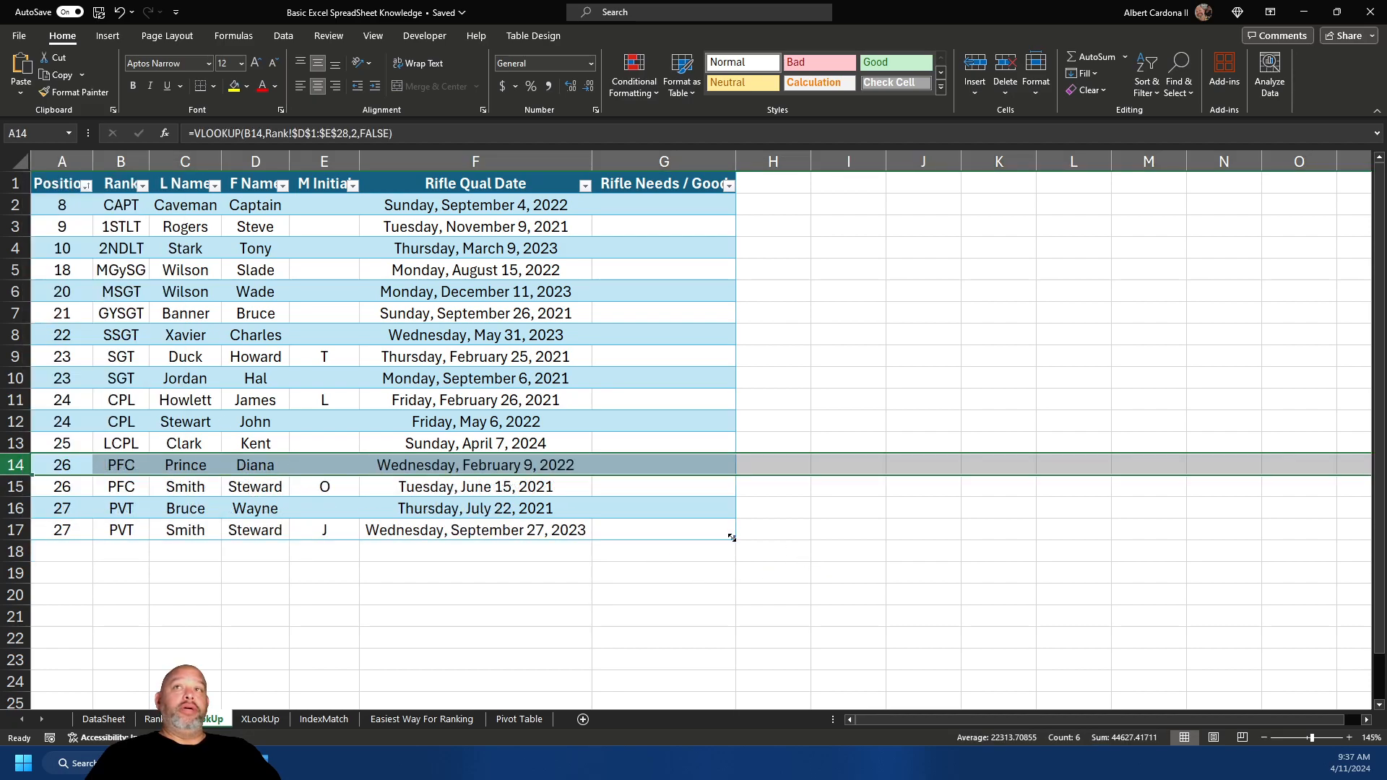
left_click(60, 208)
left_click_drag(57, 229, 71, 528)
key("Delete")
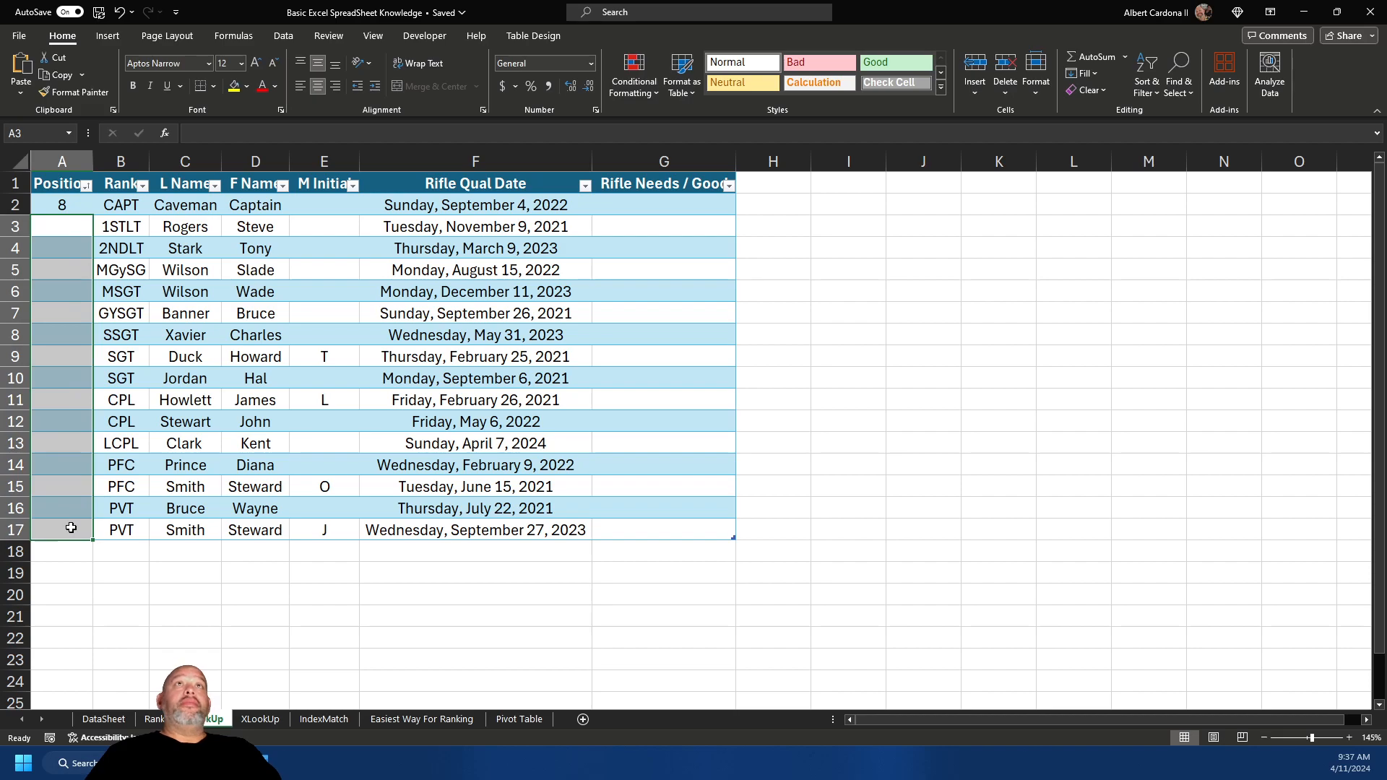
- Recommit the A2 Position formula so the column refills with rank numbers 8 to 27
left_click(70, 202)
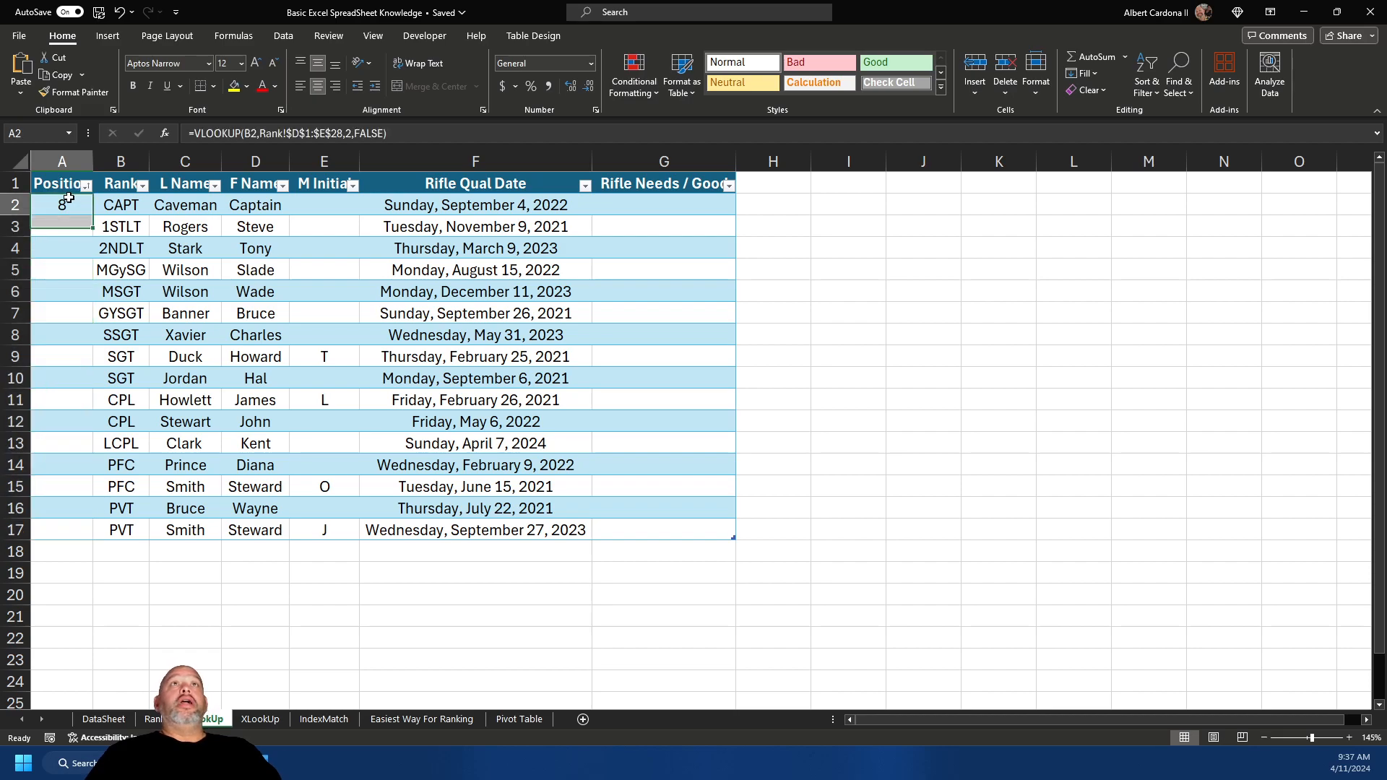
left_click(371, 135)
key("Return")
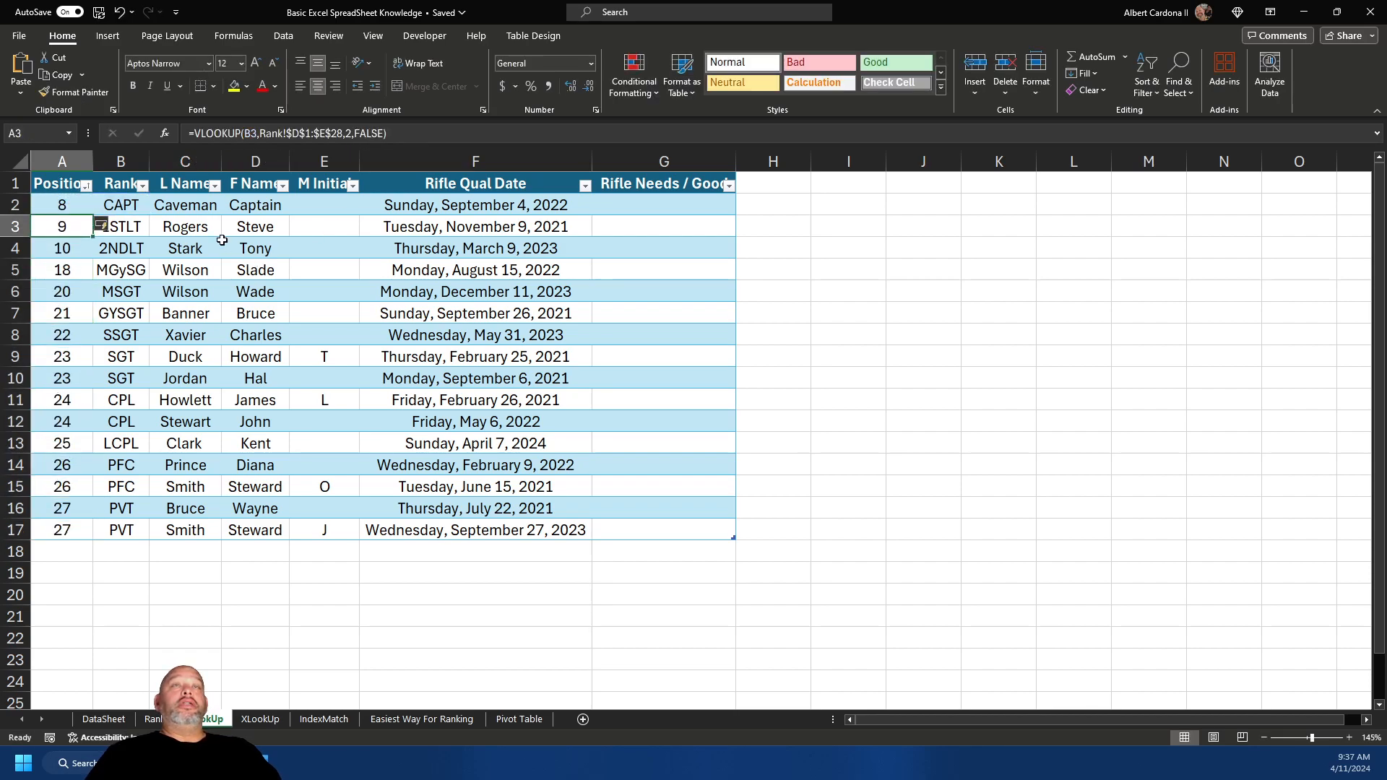
left_click(72, 589)
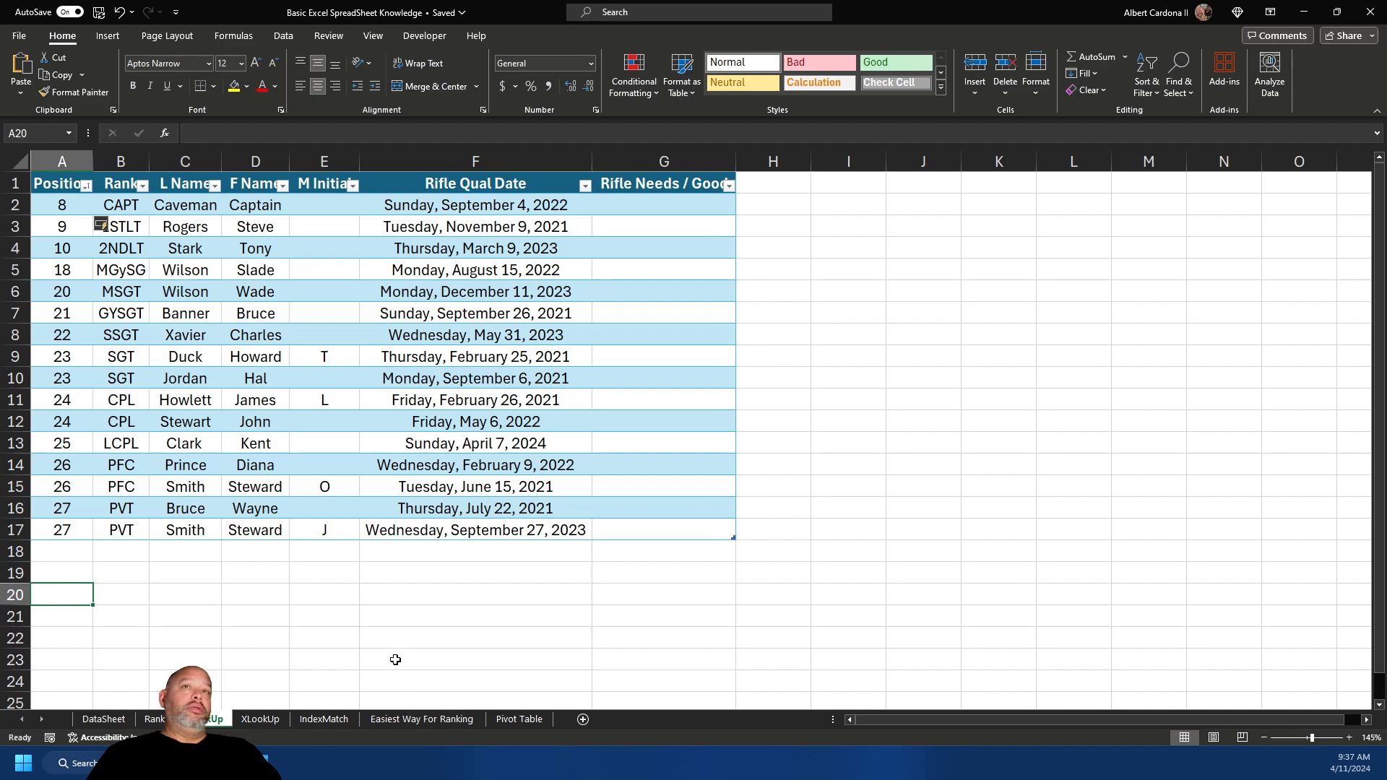
- Look over the Rank reference sheet, then switch to the empty IndexMatch sheet
left_click(250, 599)
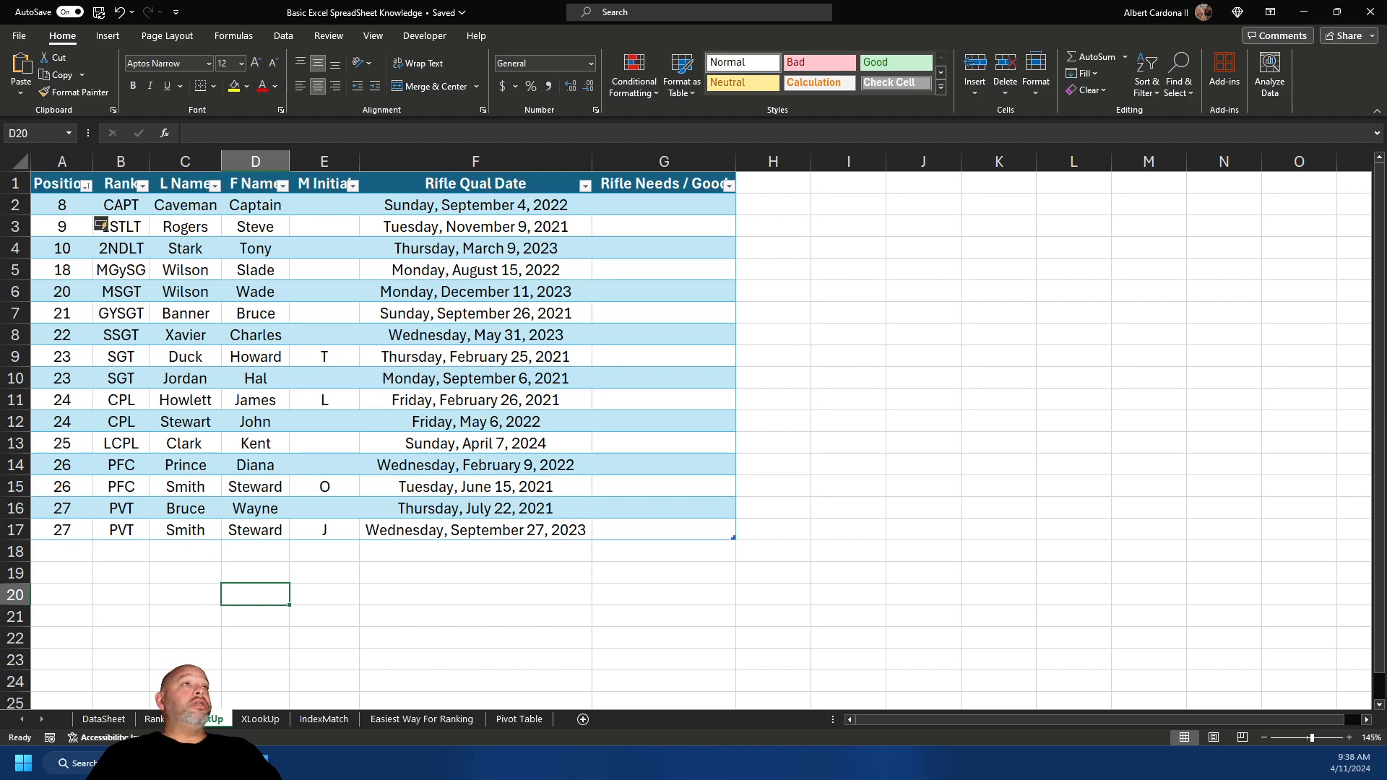
left_click(155, 716)
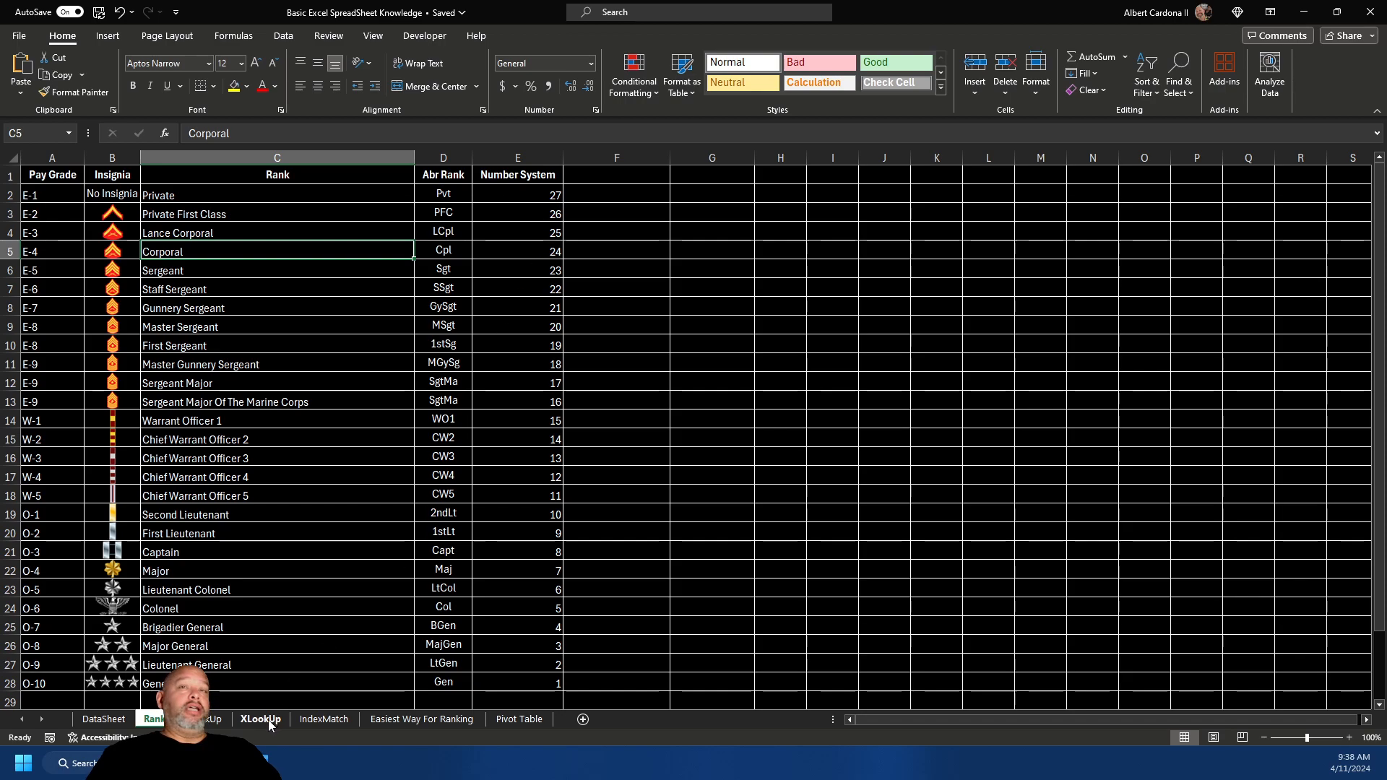
left_click_drag(310, 725, 265, 721)
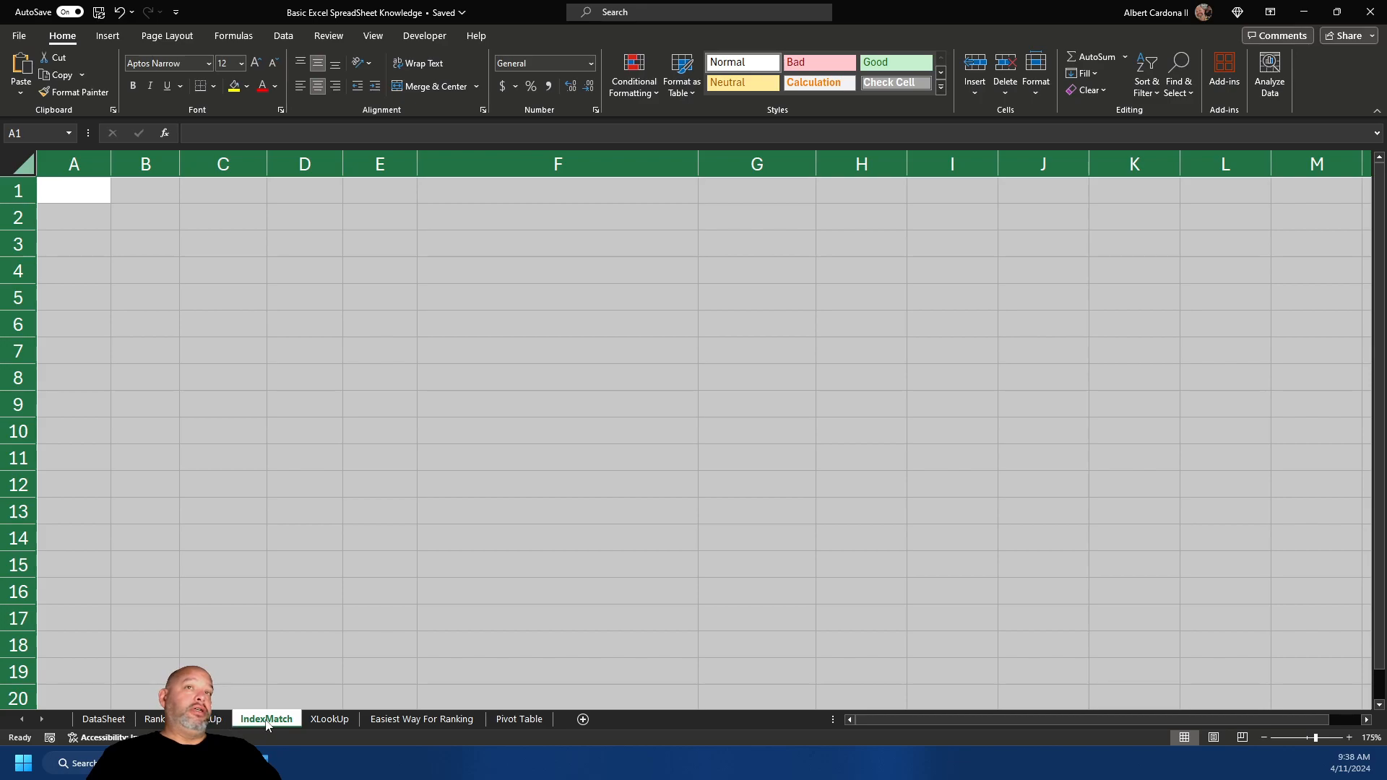
left_click(71, 212)
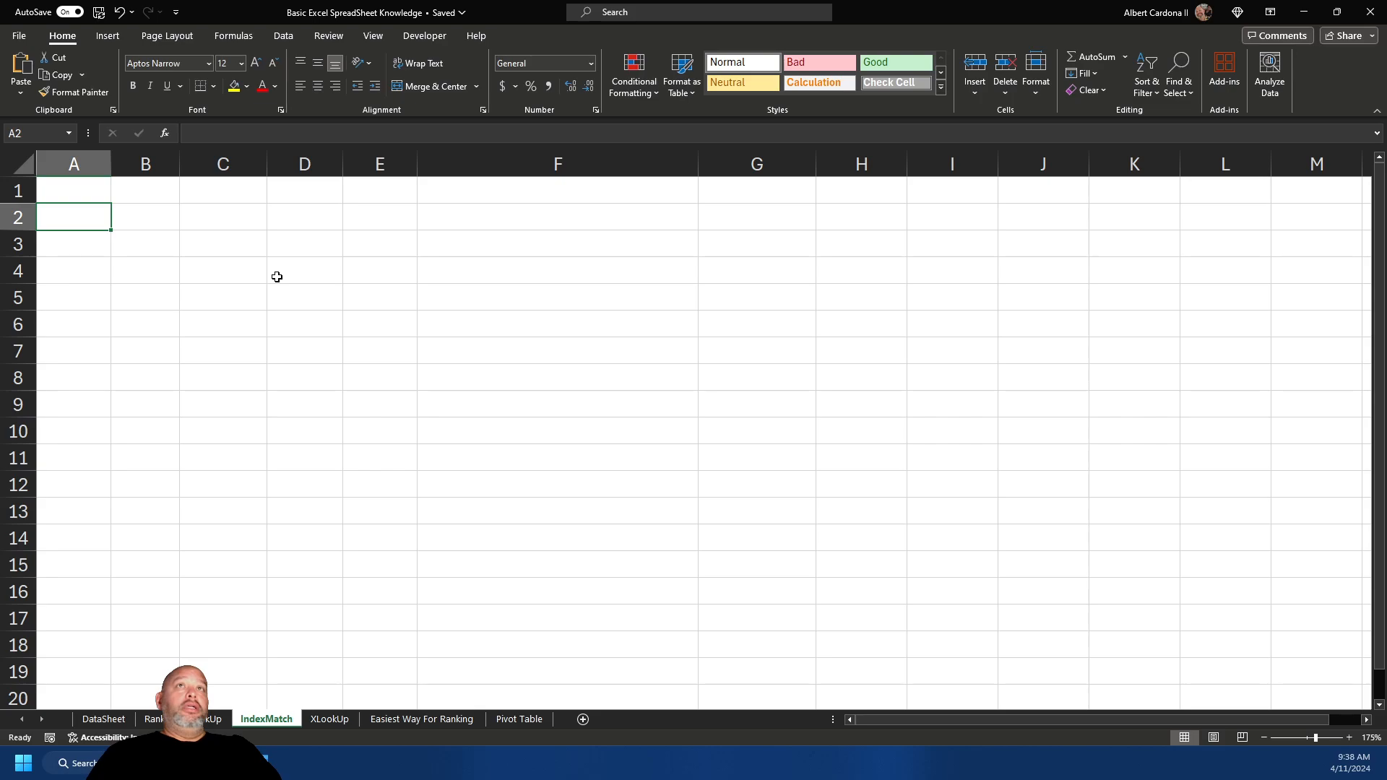
scroll(275, 273, "down", 1, "ctrl")
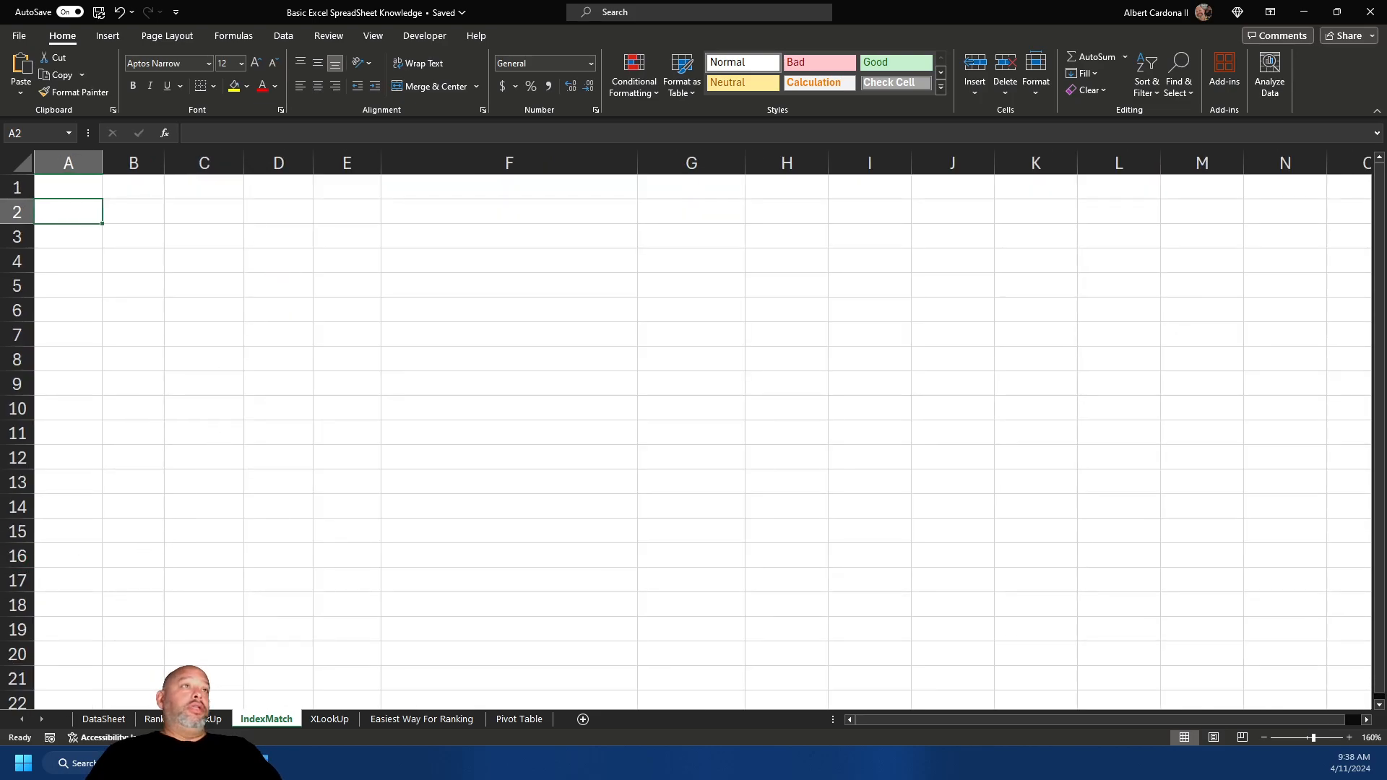